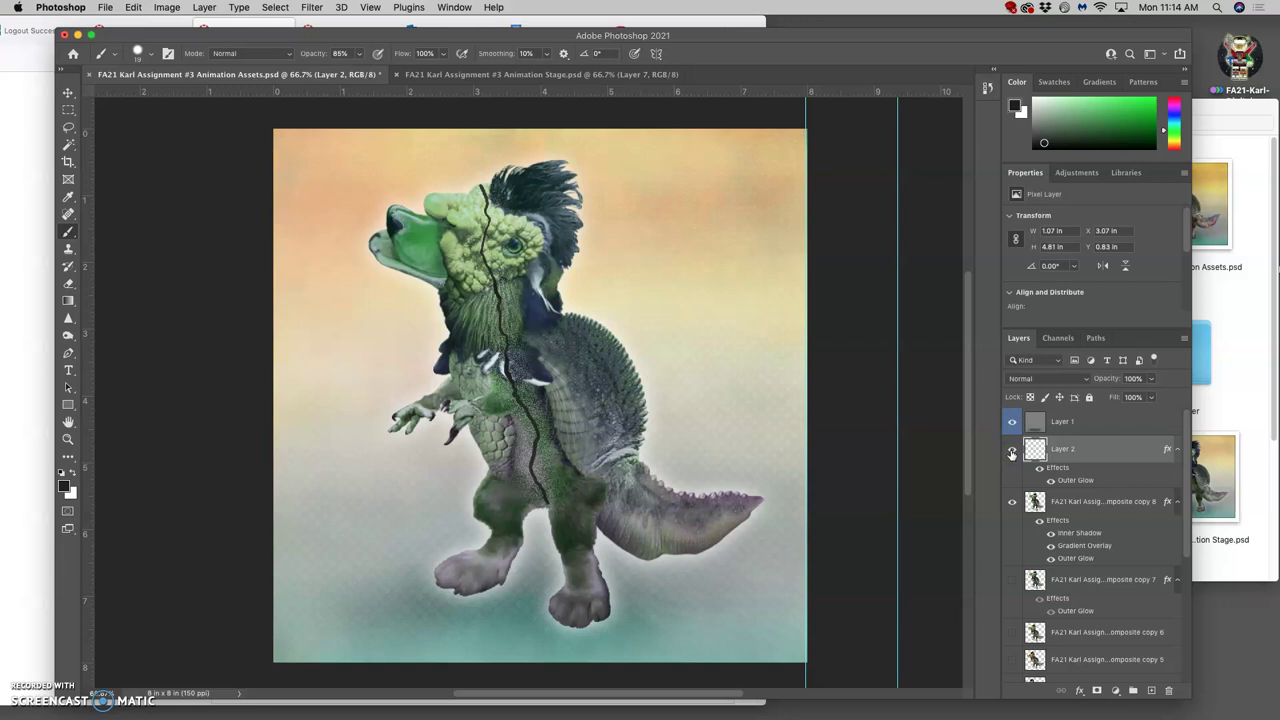
# - Compare the artwork with and without the crack layer, and check the topmost frame in the Animation Stage document
pyautogui.click(935, 410)
pyautogui.click(1013, 452)
pyautogui.click(1013, 452)
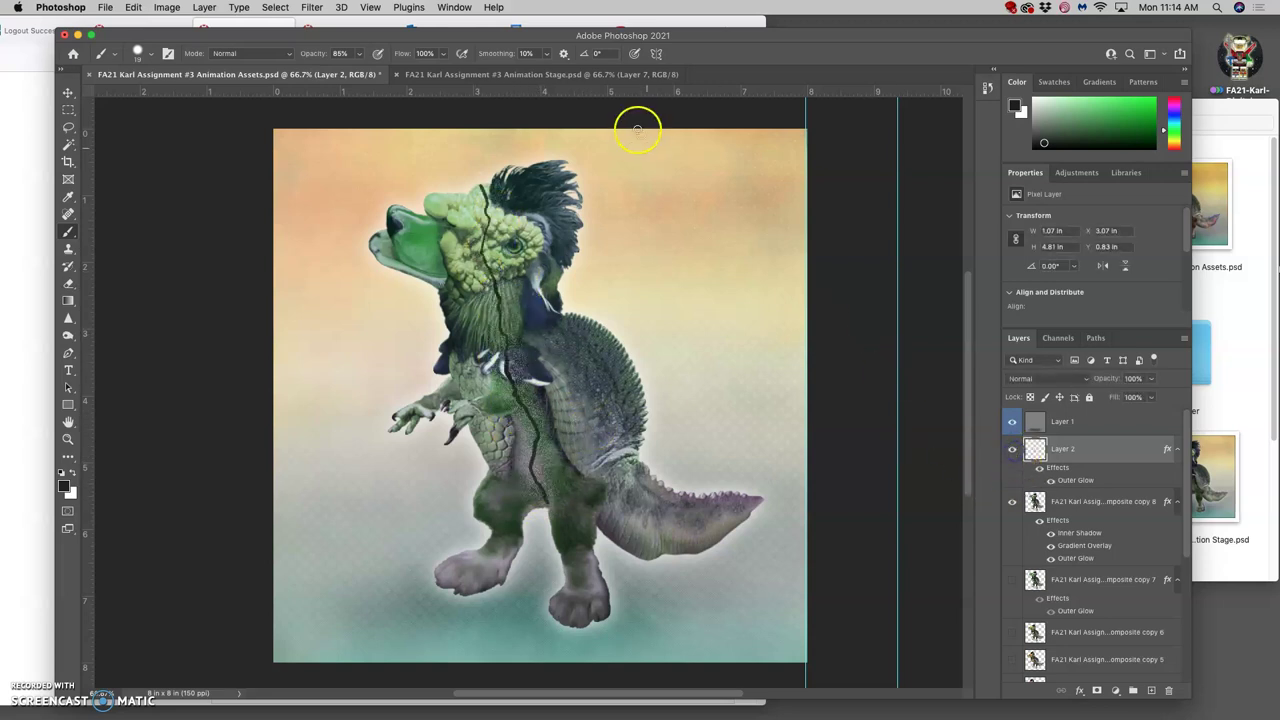
pyautogui.click(553, 76)
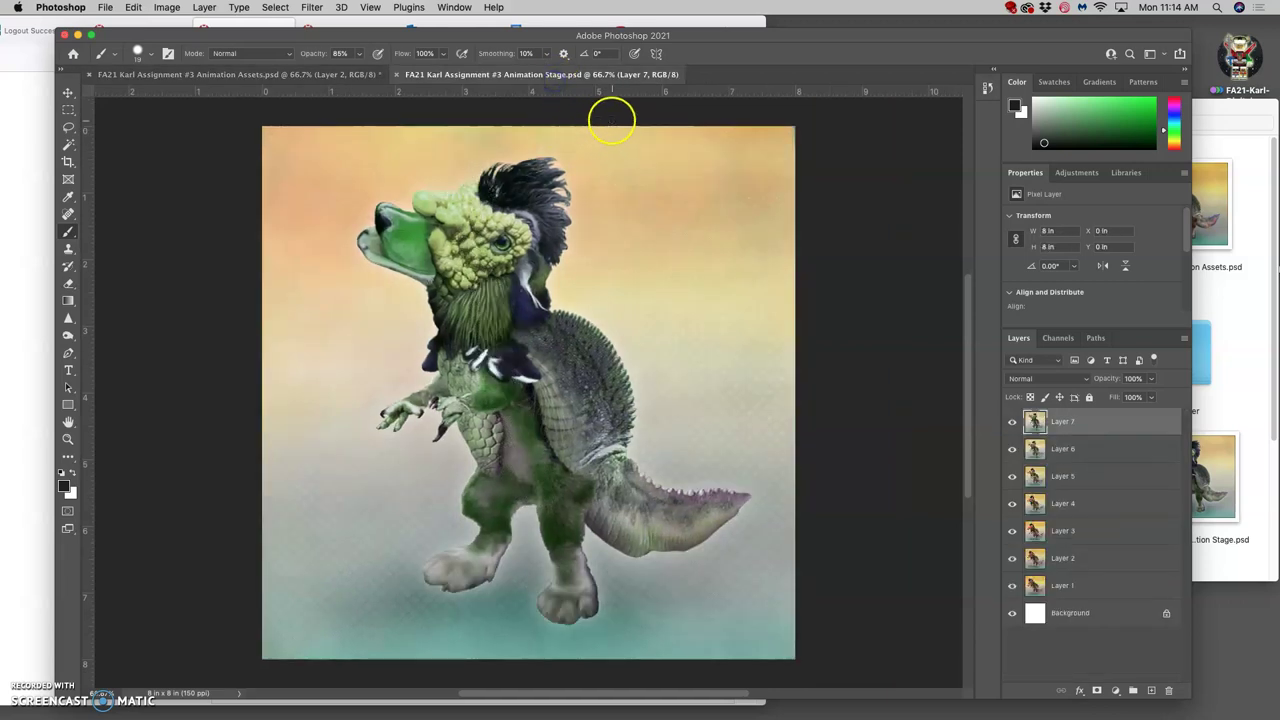
pyautogui.click(1013, 425)
pyautogui.click(1013, 425)
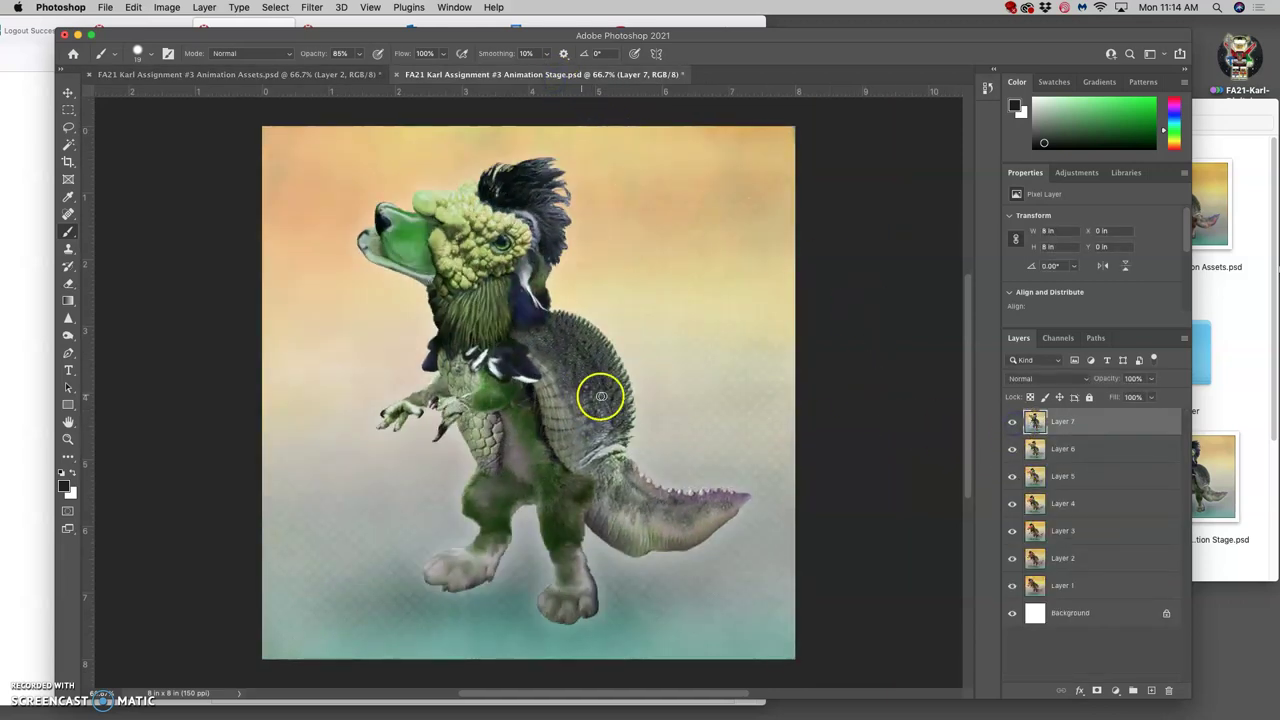
pyautogui.click(306, 74)
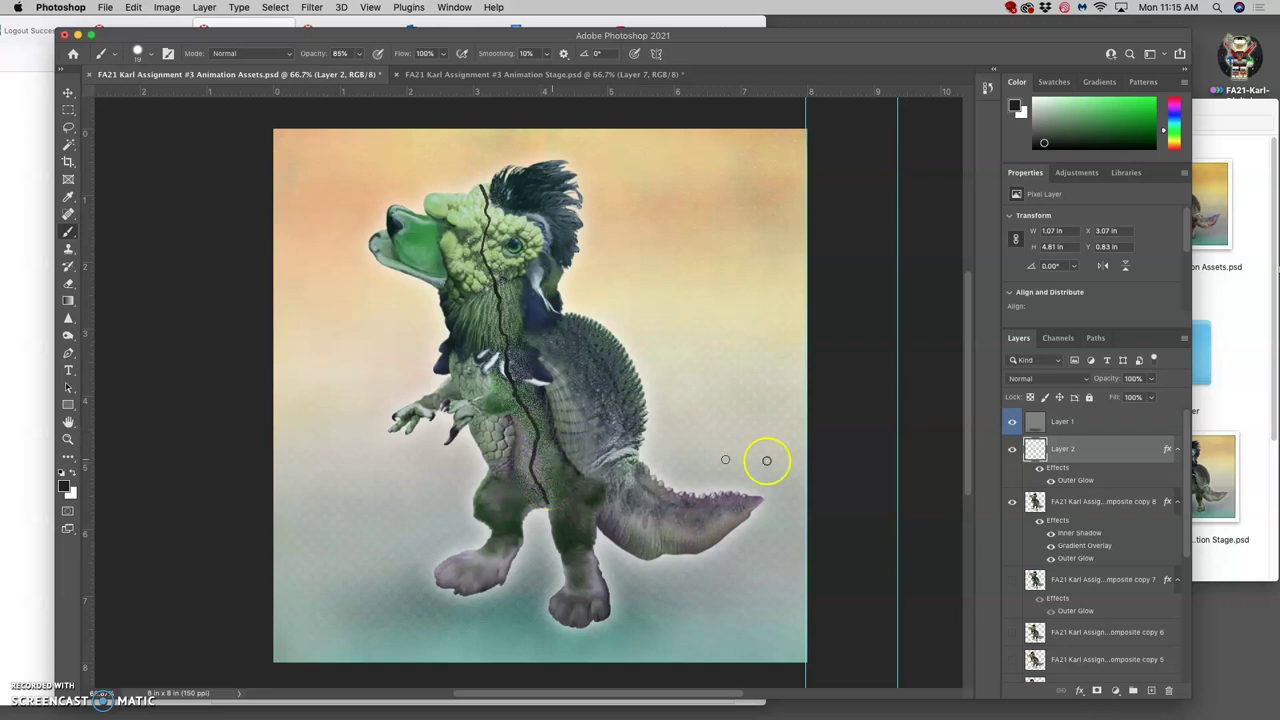
# - Rename Layer 2 as CRACK and give it a green color label
pyautogui.doubleClick(1064, 450)
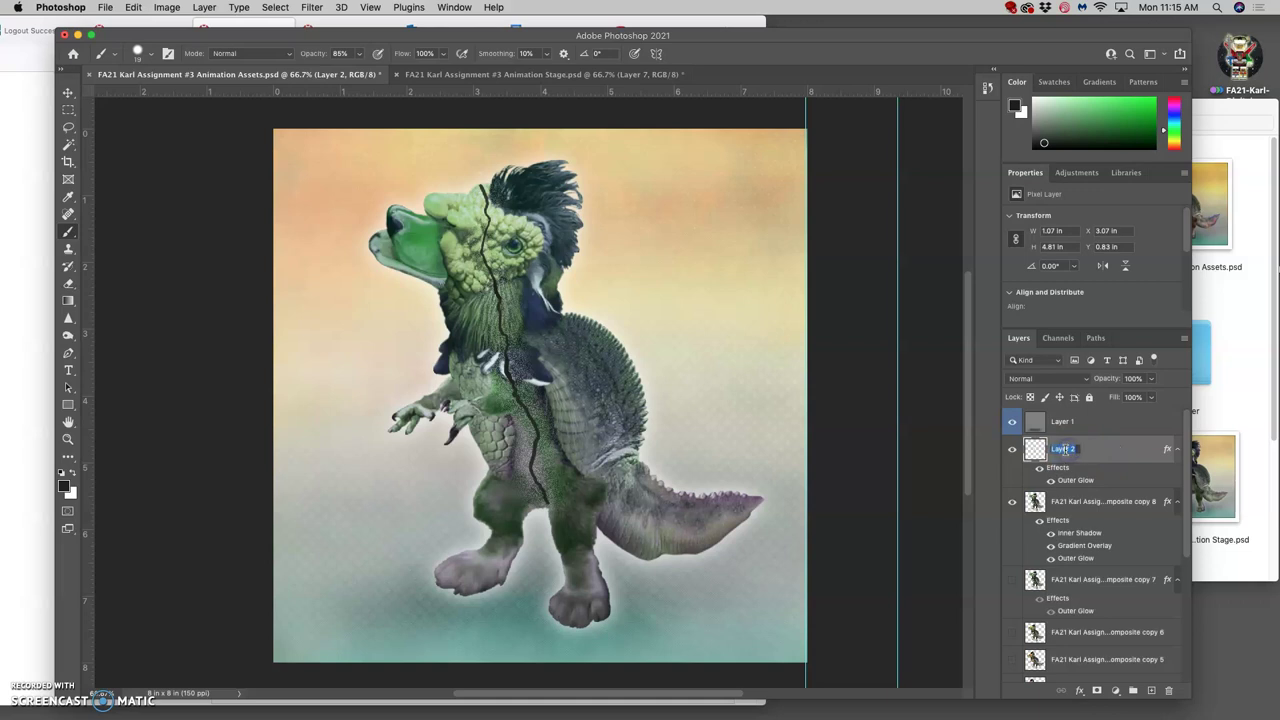
pyautogui.press('Return')
pyautogui.rightClick(1014, 449)
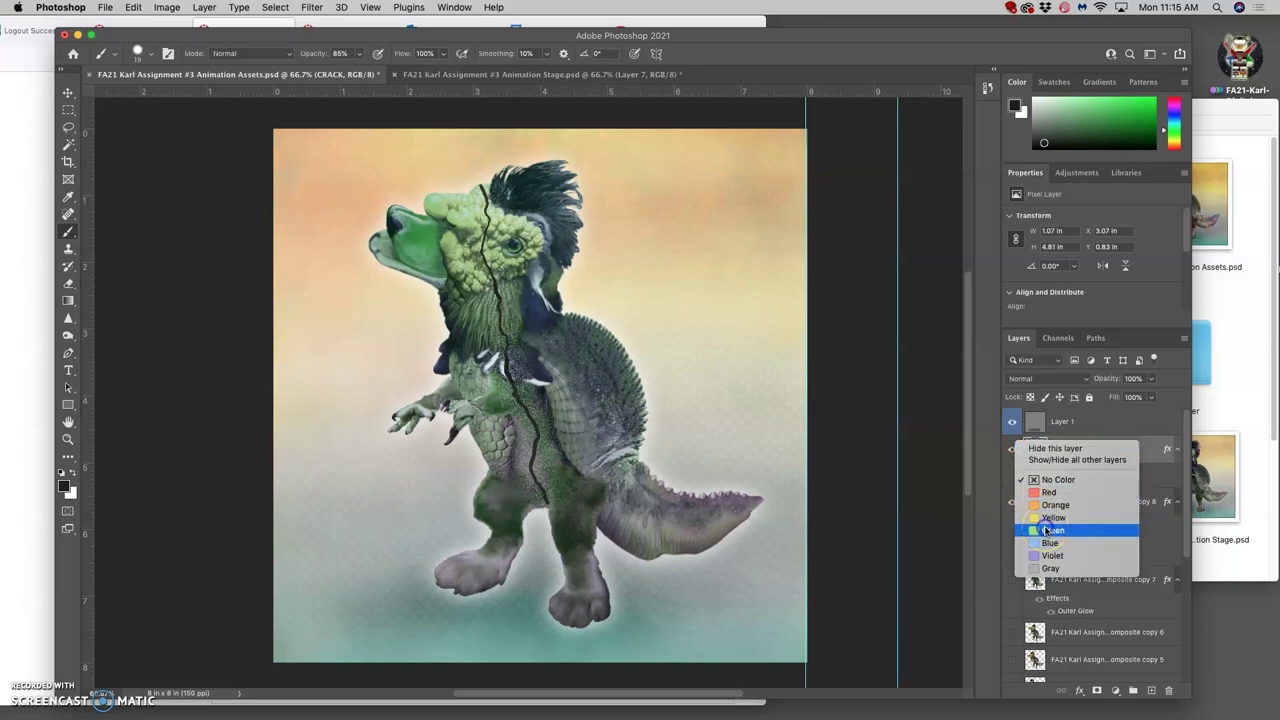
pyautogui.click(1046, 531)
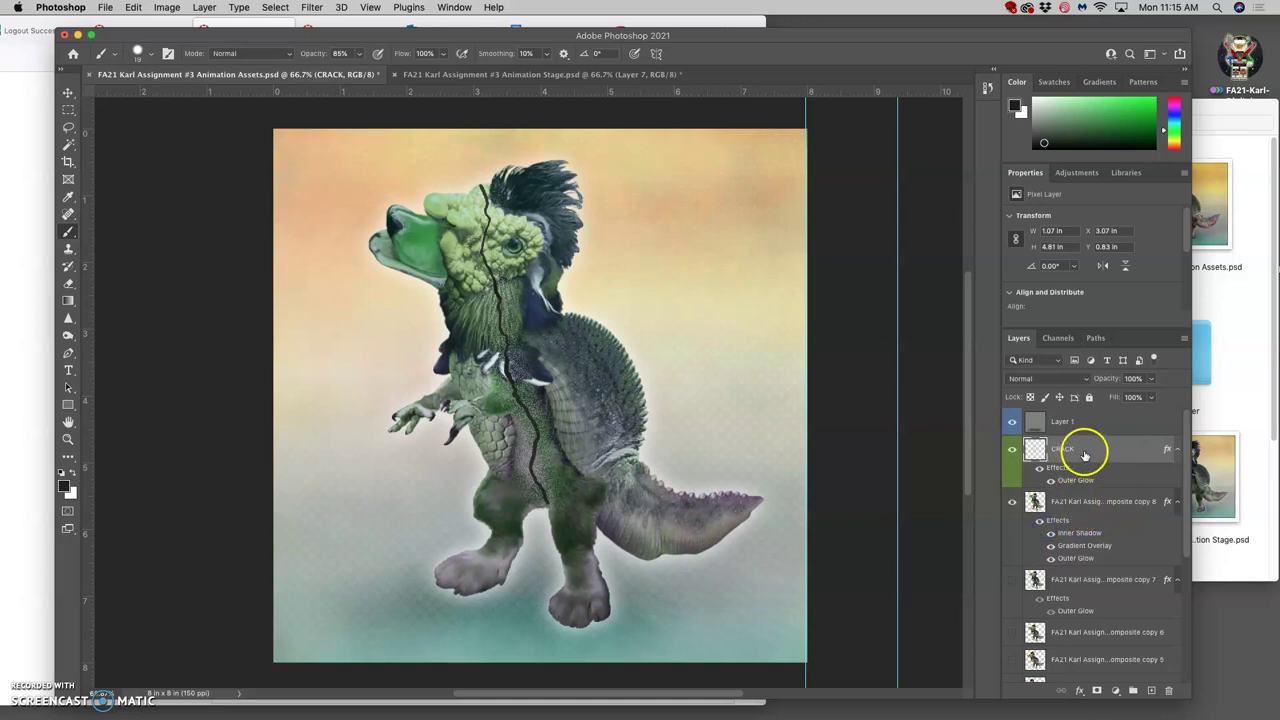
# - On a duplicate of the CRACK layer, with the original hidden, lasso and delete the crack's lower part below the chest
pyautogui.press('super+j')
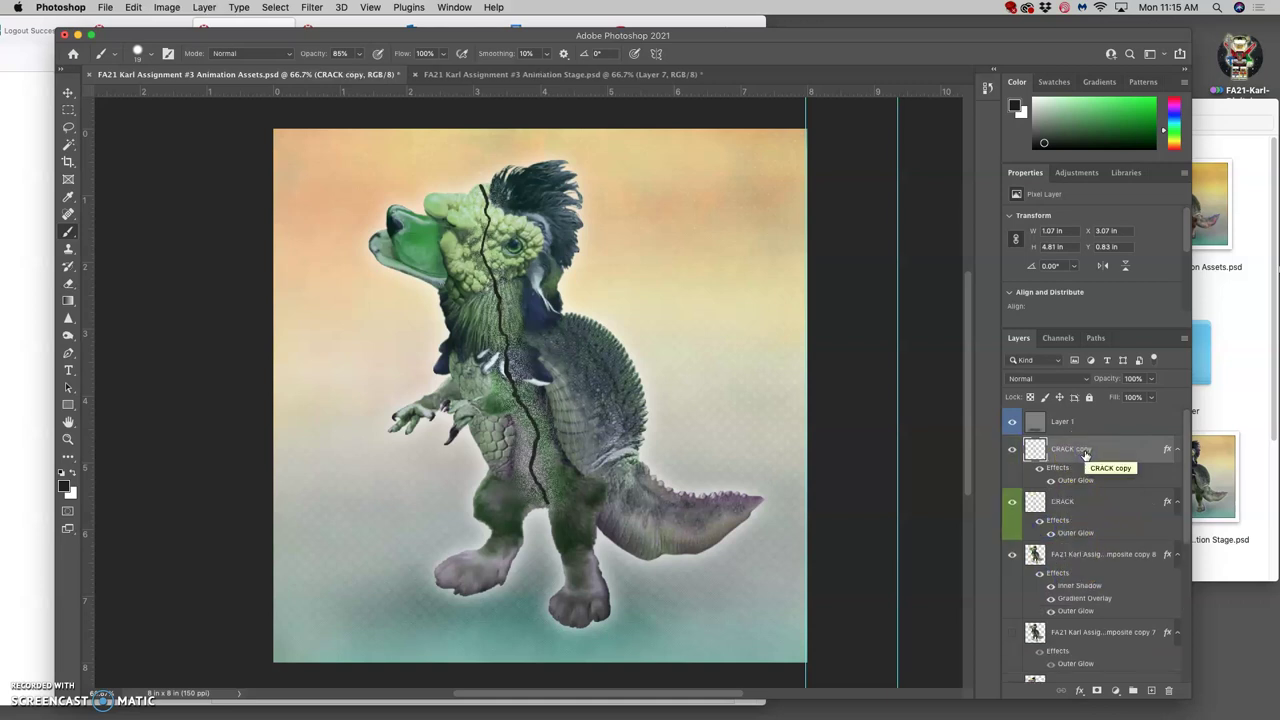
pyautogui.click(1012, 505)
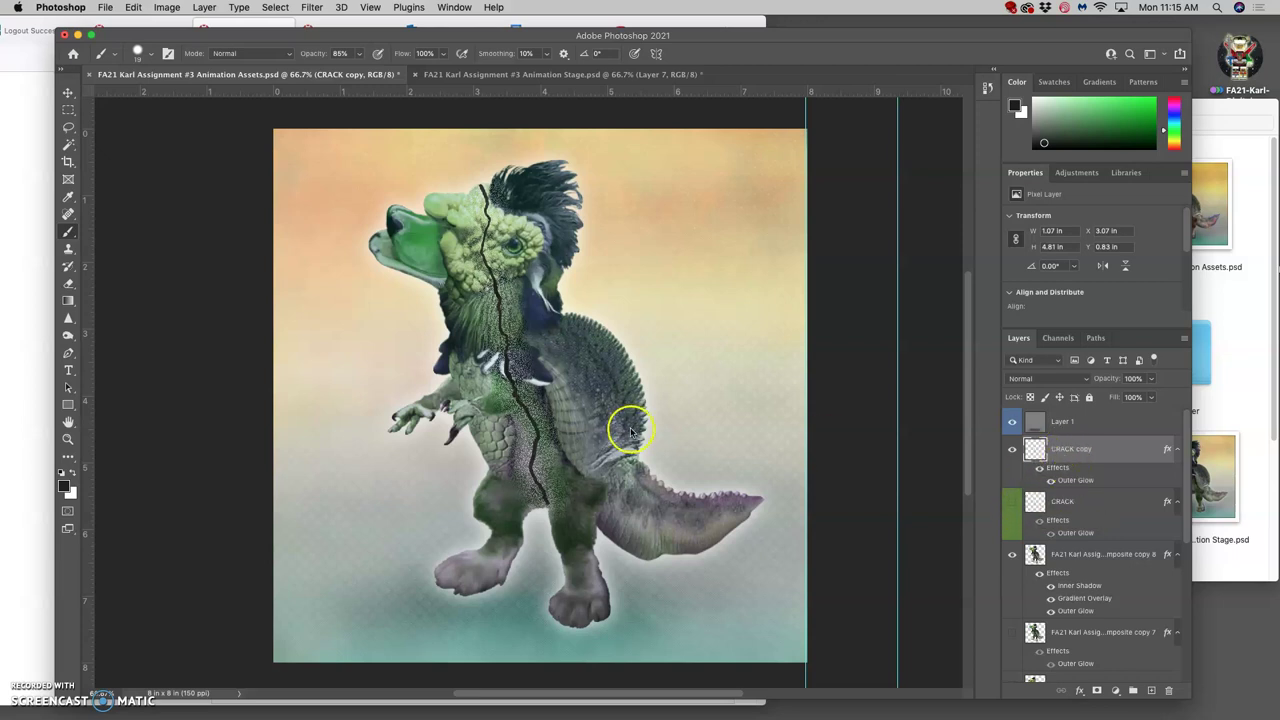
pyautogui.click(68, 283)
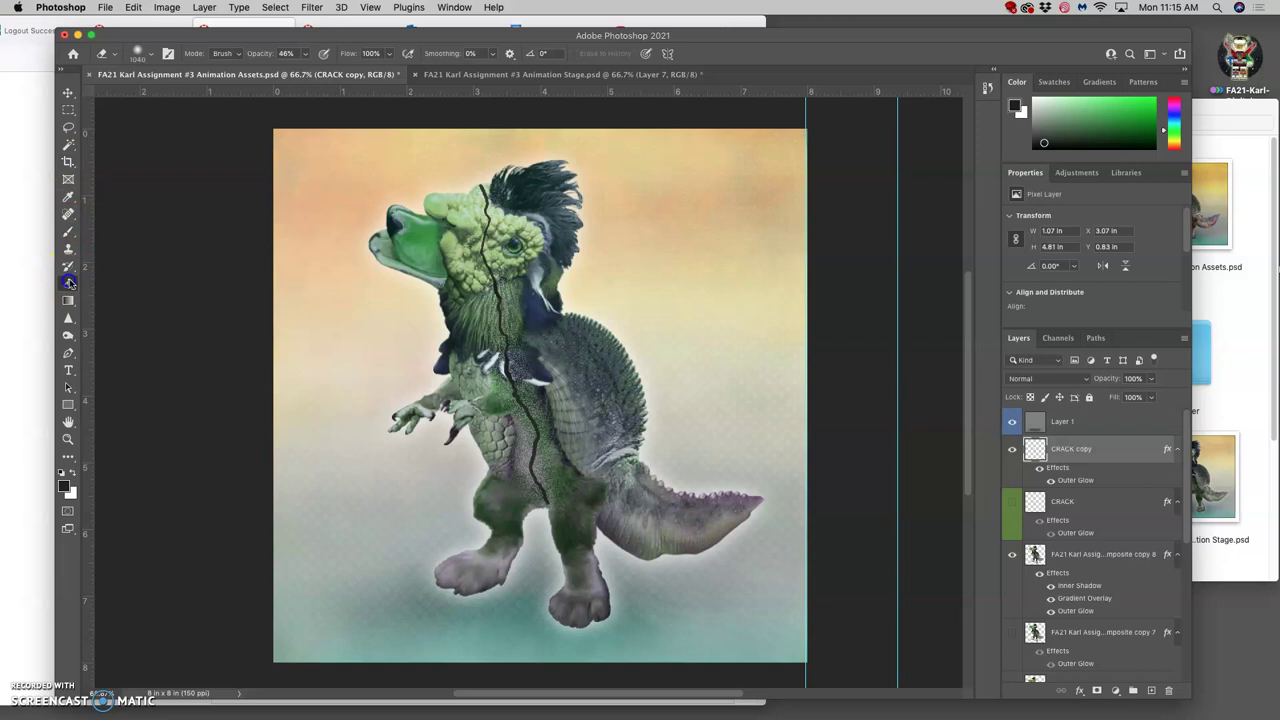
pyautogui.click(68, 127)
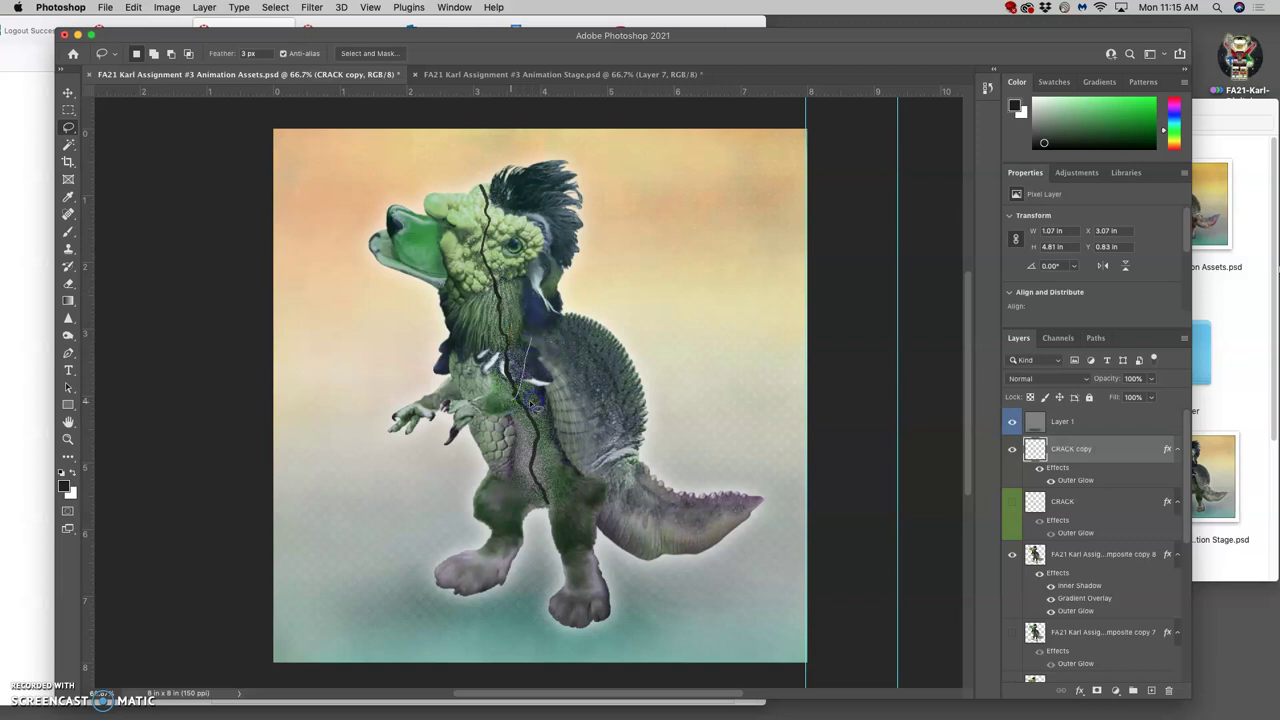
pyautogui.moveTo(513, 489)
pyautogui.mouseDown()
pyautogui.moveTo(583, 501)
pyautogui.moveTo(590, 375)
pyautogui.mouseUp()
pyautogui.press('Delete')
pyautogui.hotkey('ctrl', 'd')
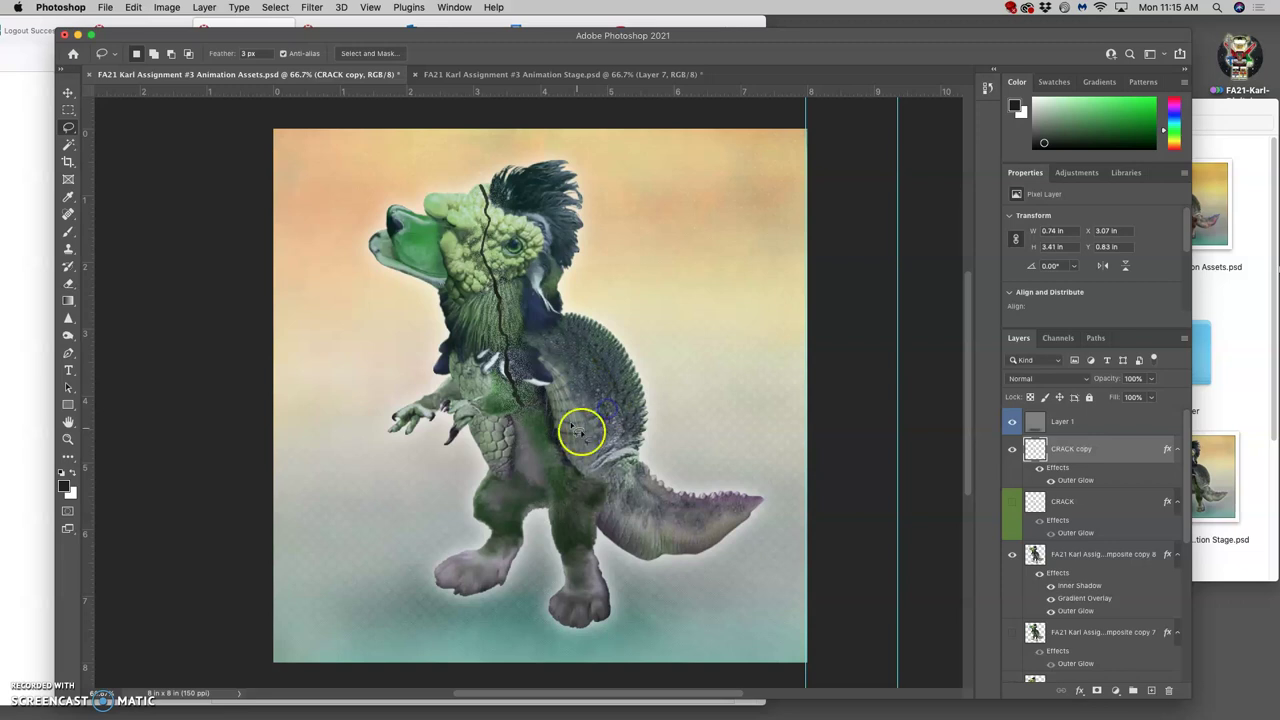
# - Duplicate the CRACK copy layer, hide the source, and delete the crack below the head from the new duplicate using the Lasso
pyautogui.press('super+j')
pyautogui.click(1013, 502)
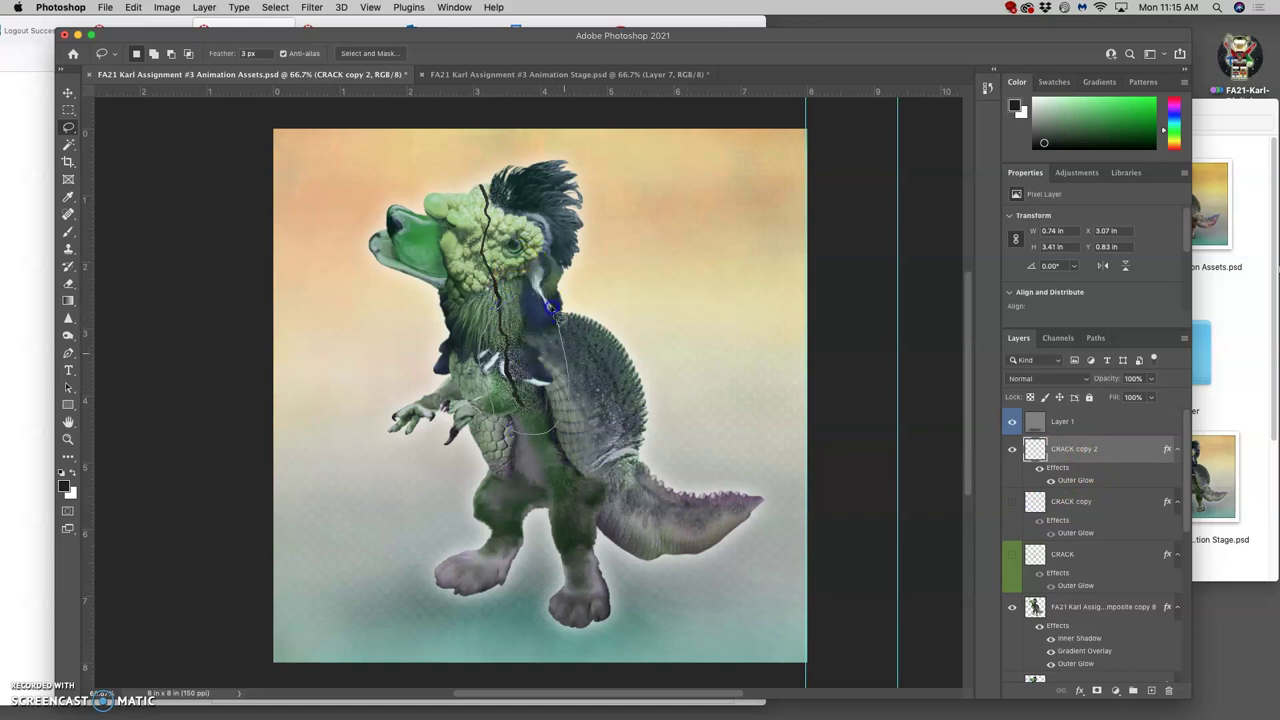
pyautogui.press('Delete')
pyautogui.moveTo(537, 400)
pyautogui.mouseDown()
pyautogui.moveTo(571, 401)
pyautogui.moveTo(565, 356)
pyautogui.moveTo(506, 229)
pyautogui.moveTo(530, 293)
pyautogui.moveTo(563, 307)
pyautogui.mouseUp()
pyautogui.press('Delete')
pyautogui.moveTo(508, 271); pyautogui.dragTo(515, 331)
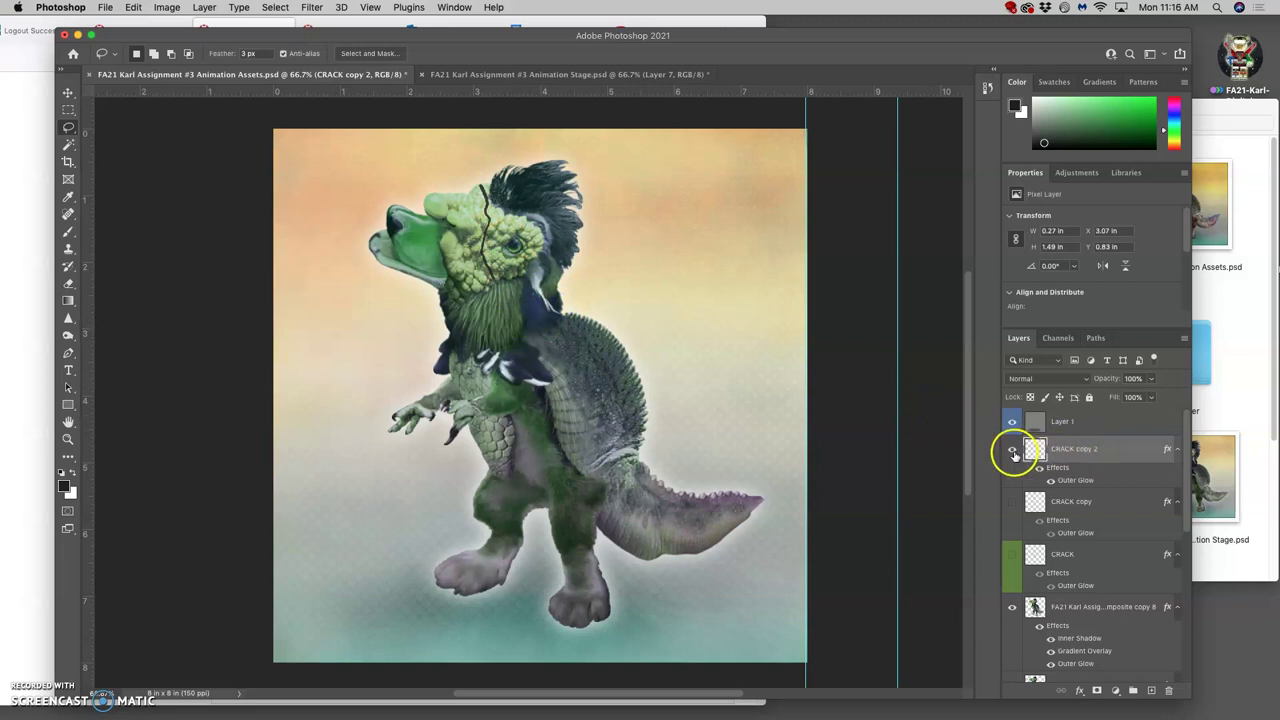
# - Toggle the three crack layers' visibility to preview the crack's growth, leaving only CRACK copy 2 showing
pyautogui.click(1012, 503)
pyautogui.click(1012, 506)
pyautogui.moveTo(1012, 483); pyautogui.dragTo(1012, 554)
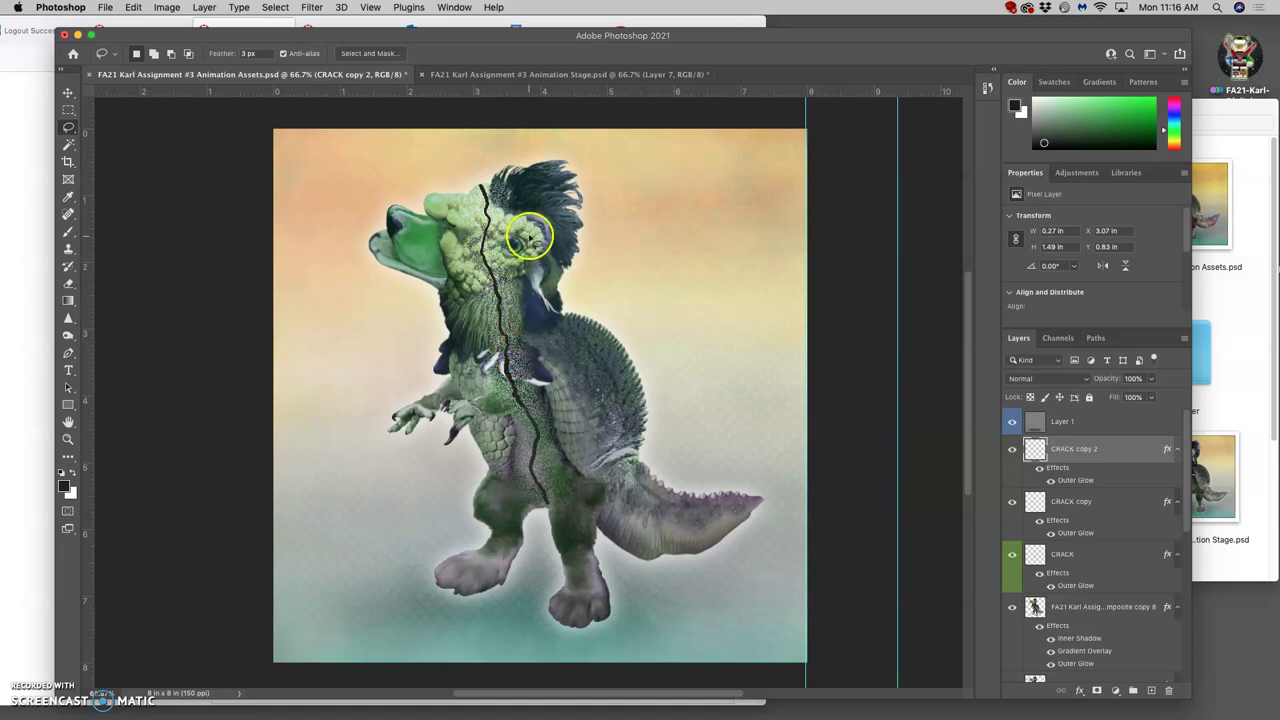
pyautogui.click(1011, 449)
pyautogui.click(1012, 501)
pyautogui.click(1012, 501)
pyautogui.click(1011, 449)
pyautogui.click(1062, 449)
pyautogui.click(1012, 554)
pyautogui.click(1012, 501)
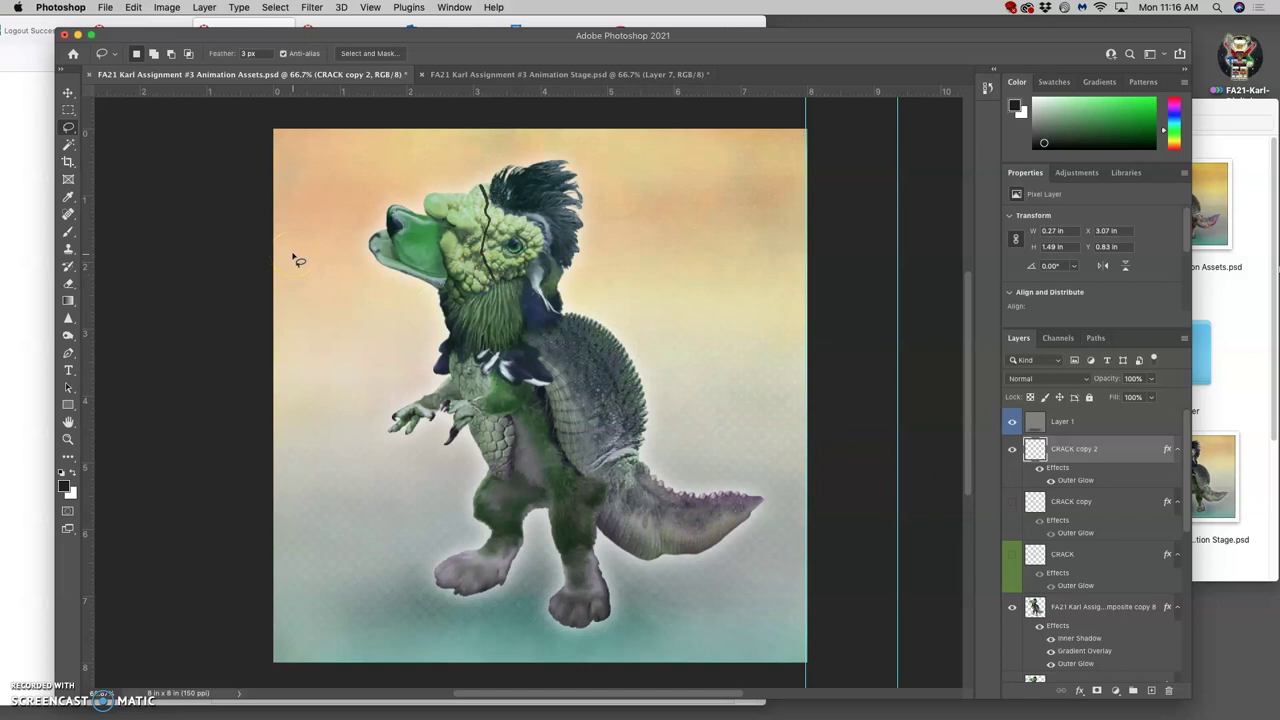
# - Extend the lower end of the crack on CRACK copy 2 with the Brush and trim its tip with the Lasso
pyautogui.click(68, 231)
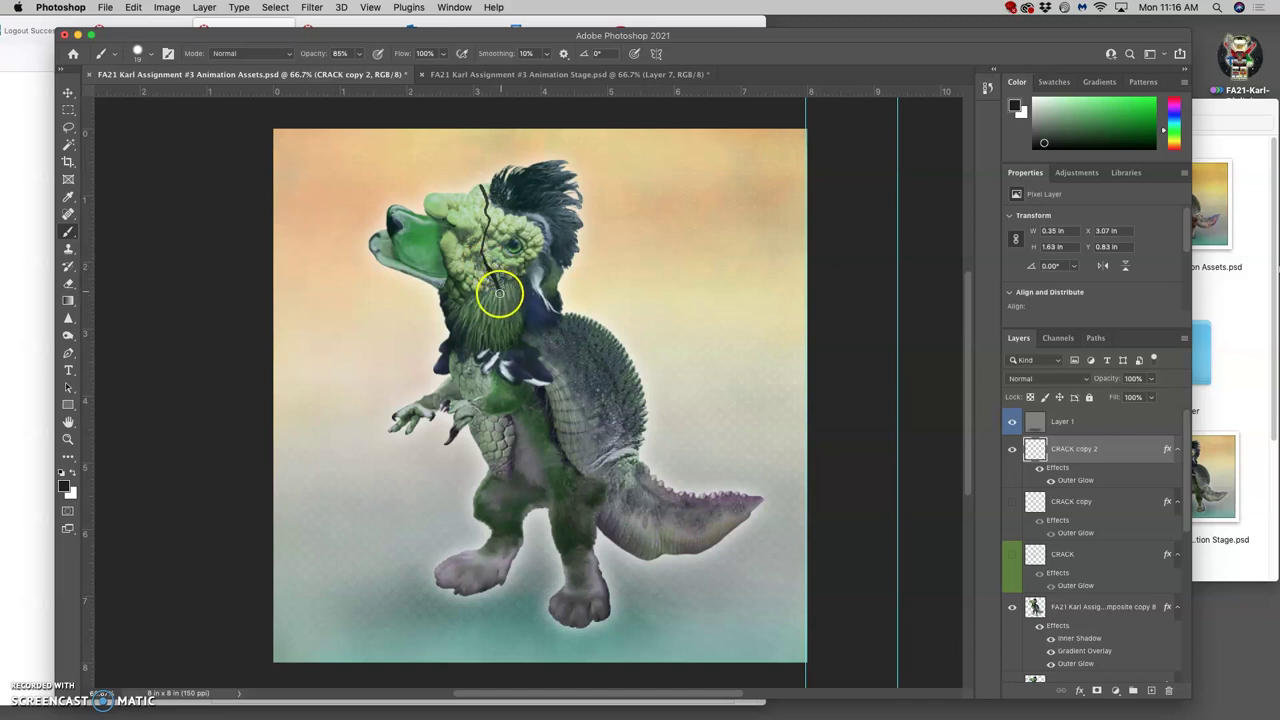
pyautogui.click(68, 127)
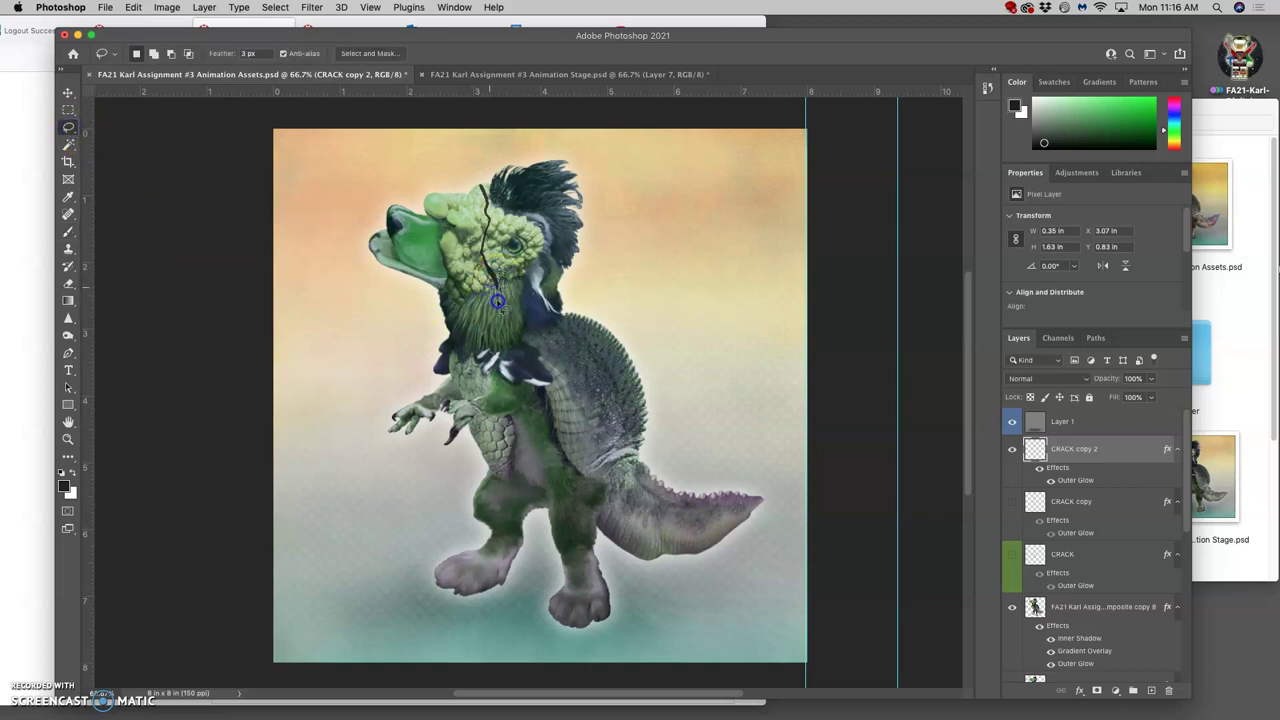
pyautogui.moveTo(503, 283); pyautogui.dragTo(498, 302)
pyautogui.click(621, 338)
pyautogui.click(1012, 452)
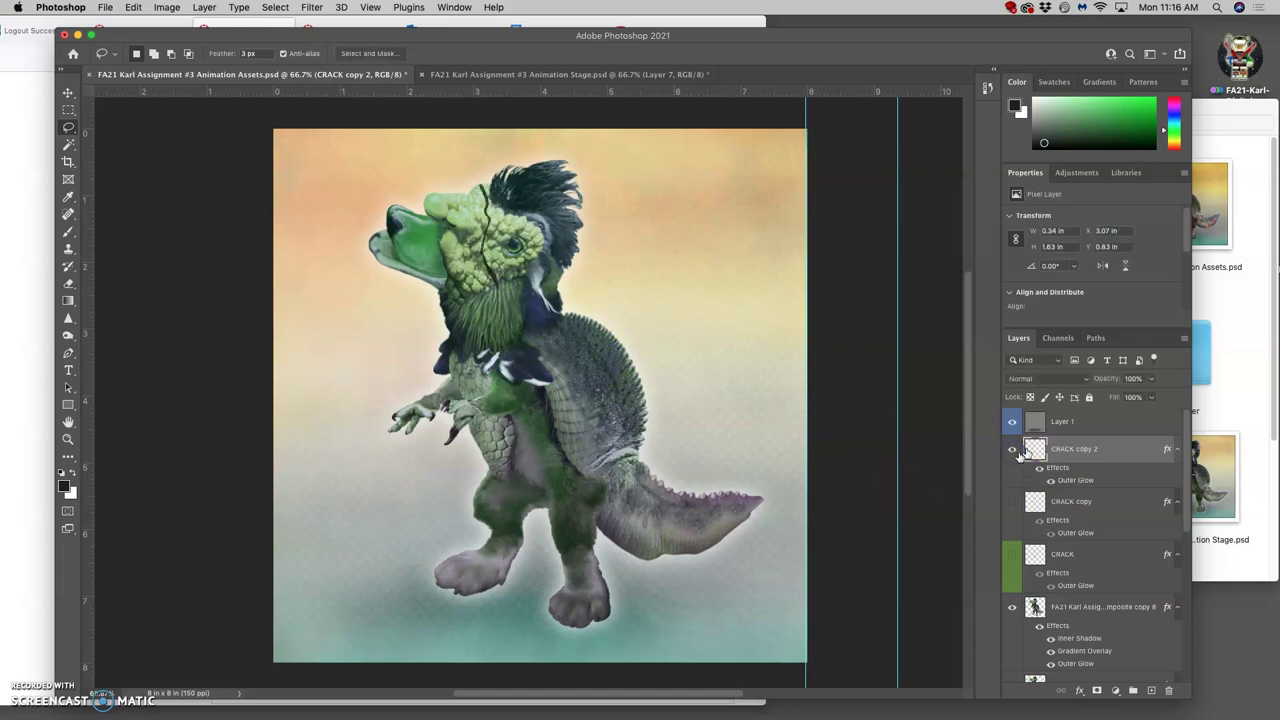
# - Compare the Animation Stage document with the Animation Assets document, ending on the assets
pyautogui.click(587, 74)
pyautogui.click(333, 76)
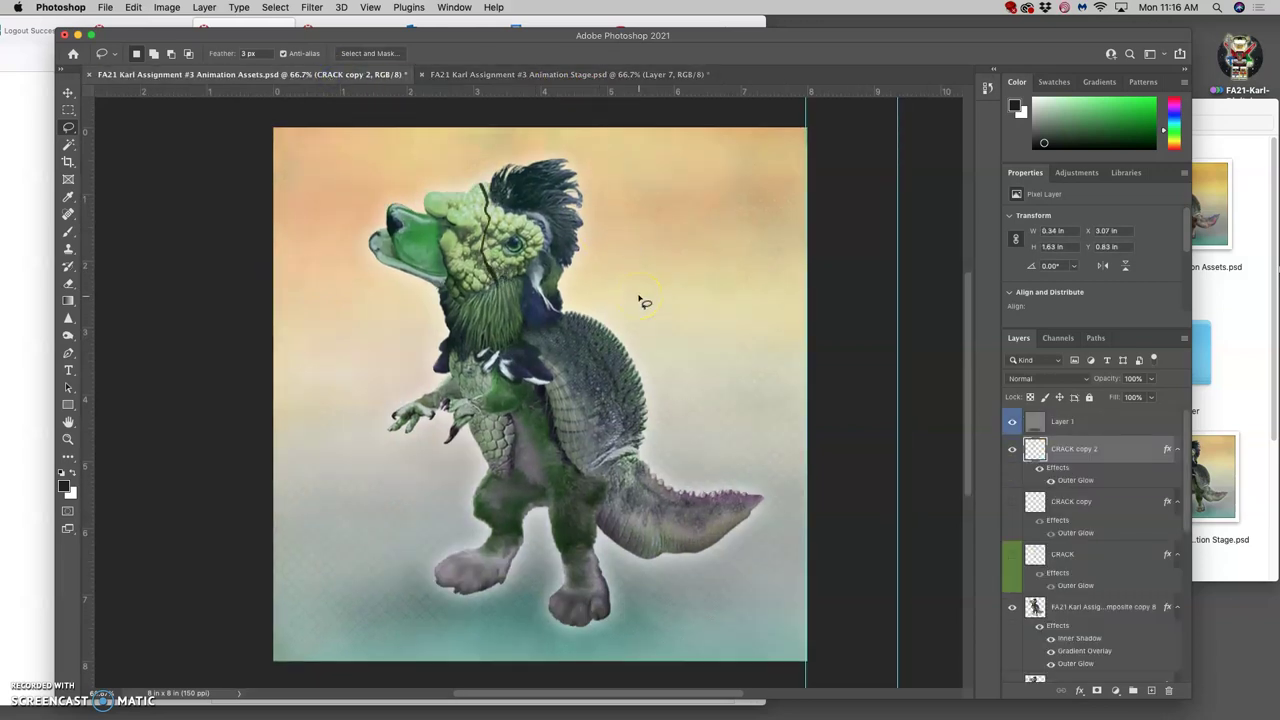
pyautogui.click(537, 73)
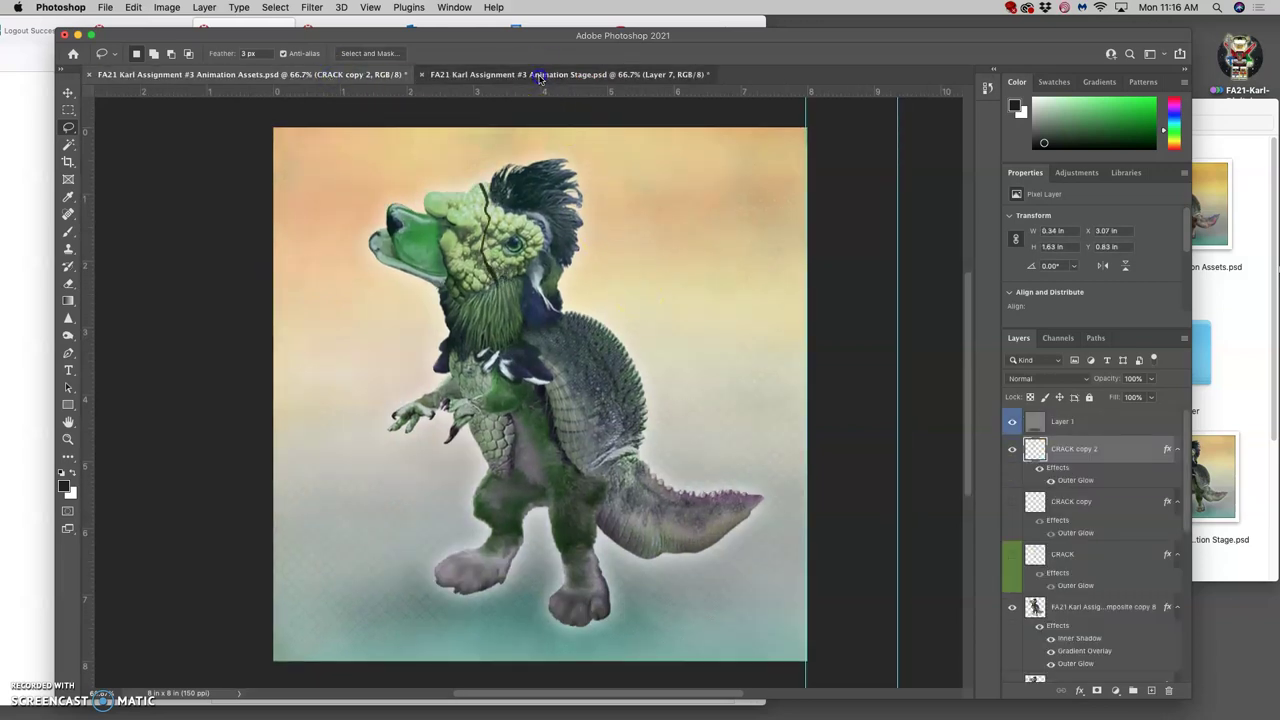
pyautogui.click(329, 74)
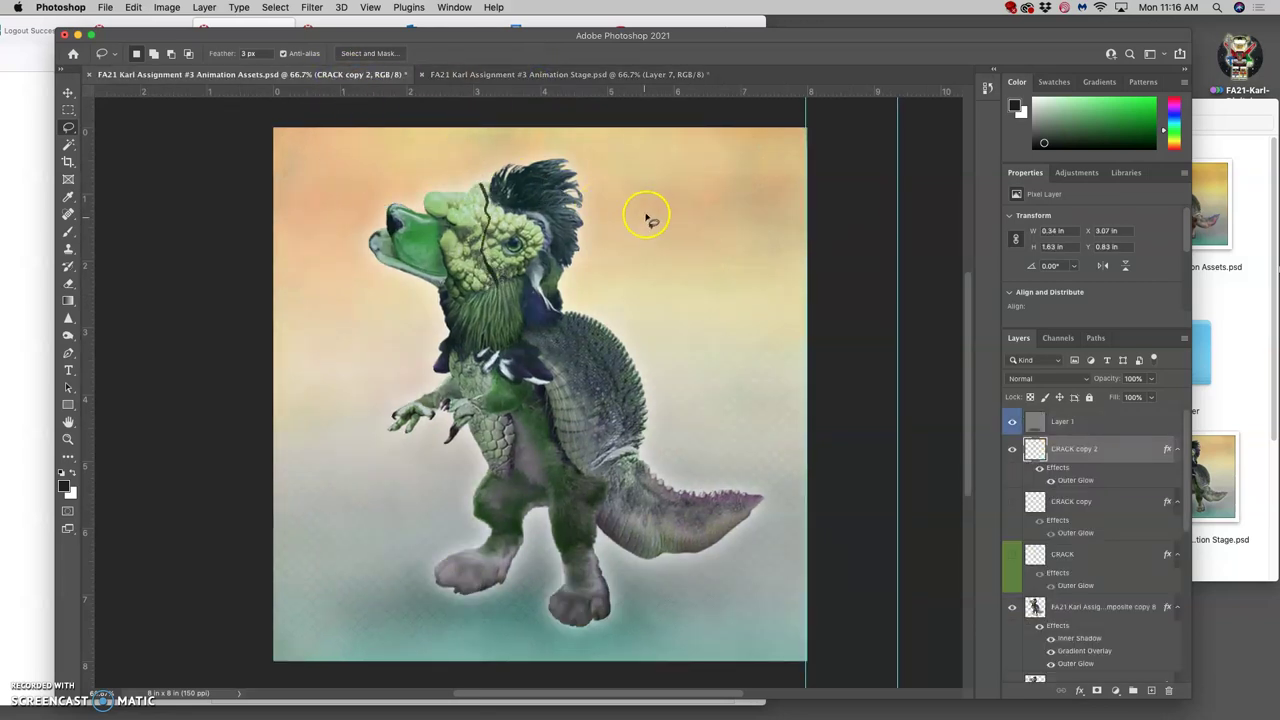
# - Merge all visible artwork into a new layer above Layer 1, keeping the source layers
pyautogui.click(1084, 424)
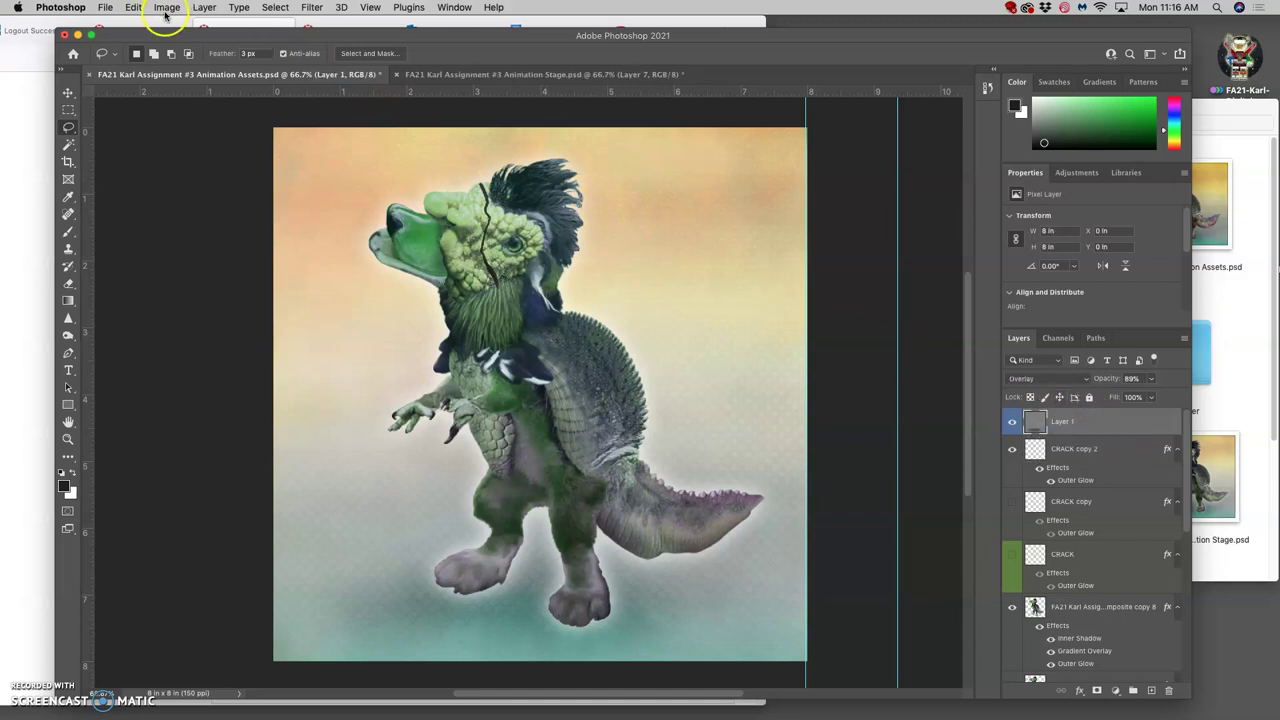
pyautogui.click(210, 10)
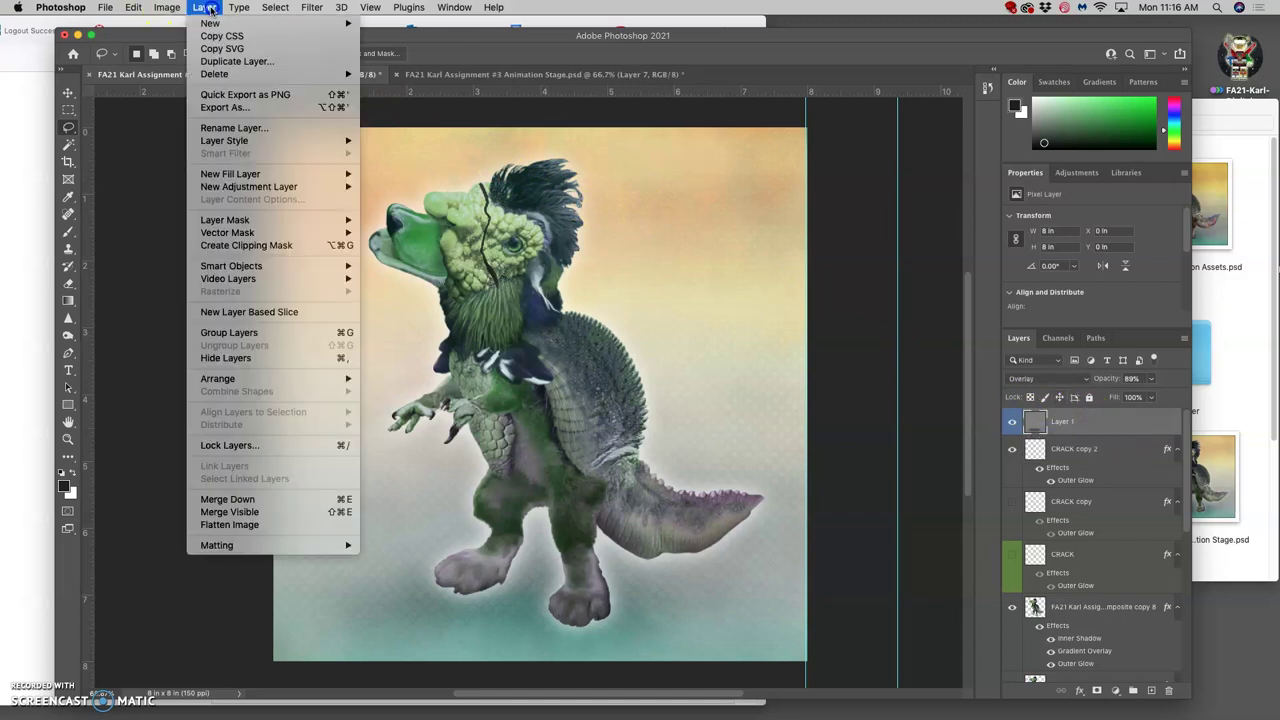
pyautogui.click(256, 511)
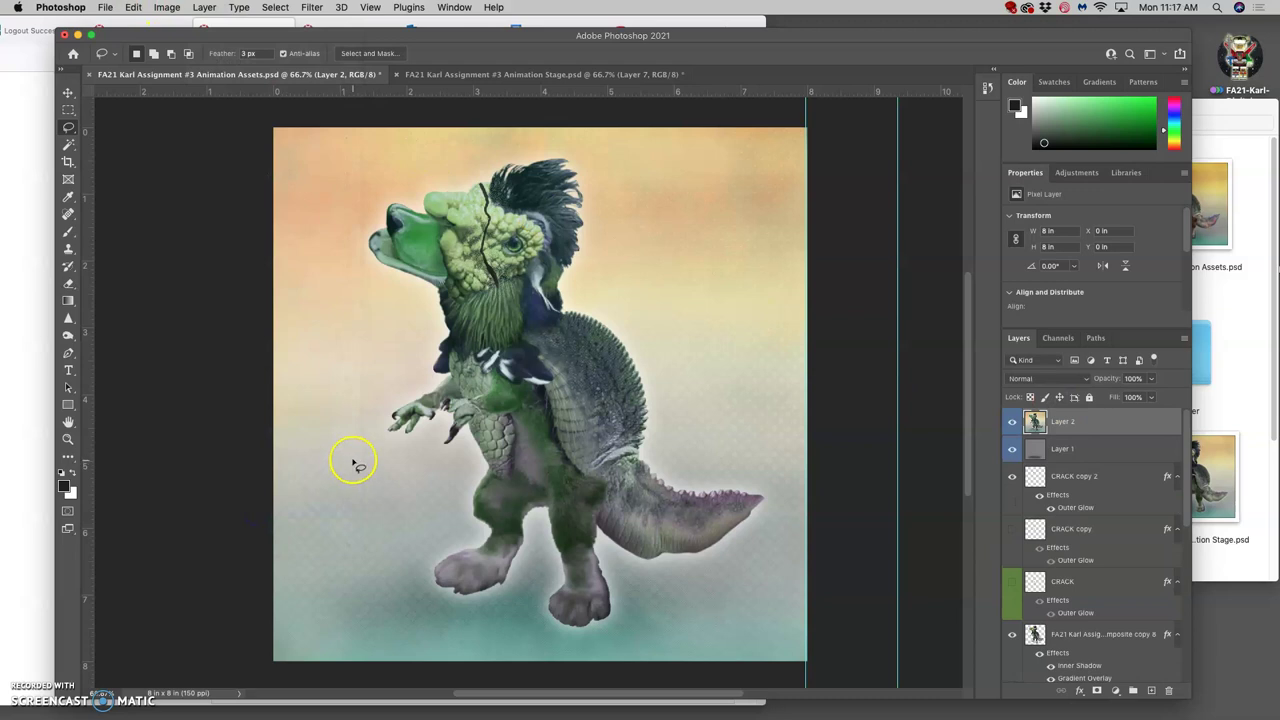
# - Copy the entire merged image and paste it as a new layer on top of the Animation Stage document
pyautogui.click(285, 5)
pyautogui.click(329, 177)
pyautogui.press('super+a')
pyautogui.press('super+c')
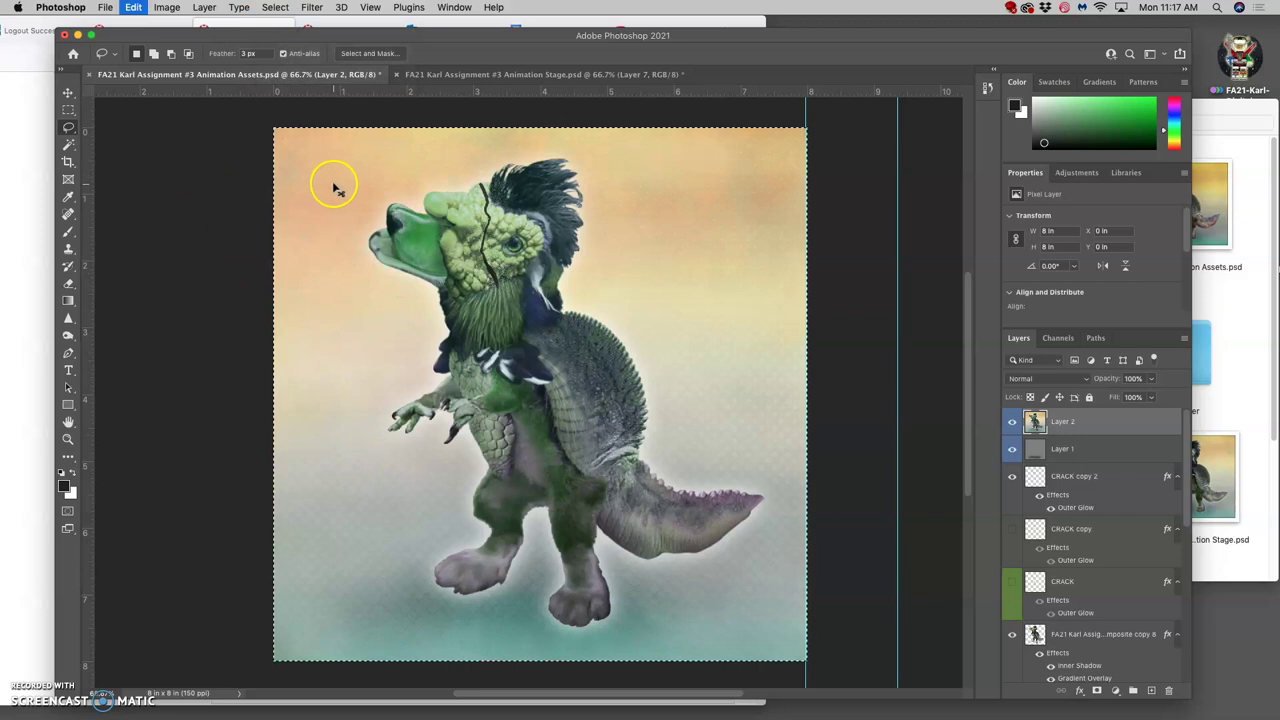
pyautogui.click(486, 76)
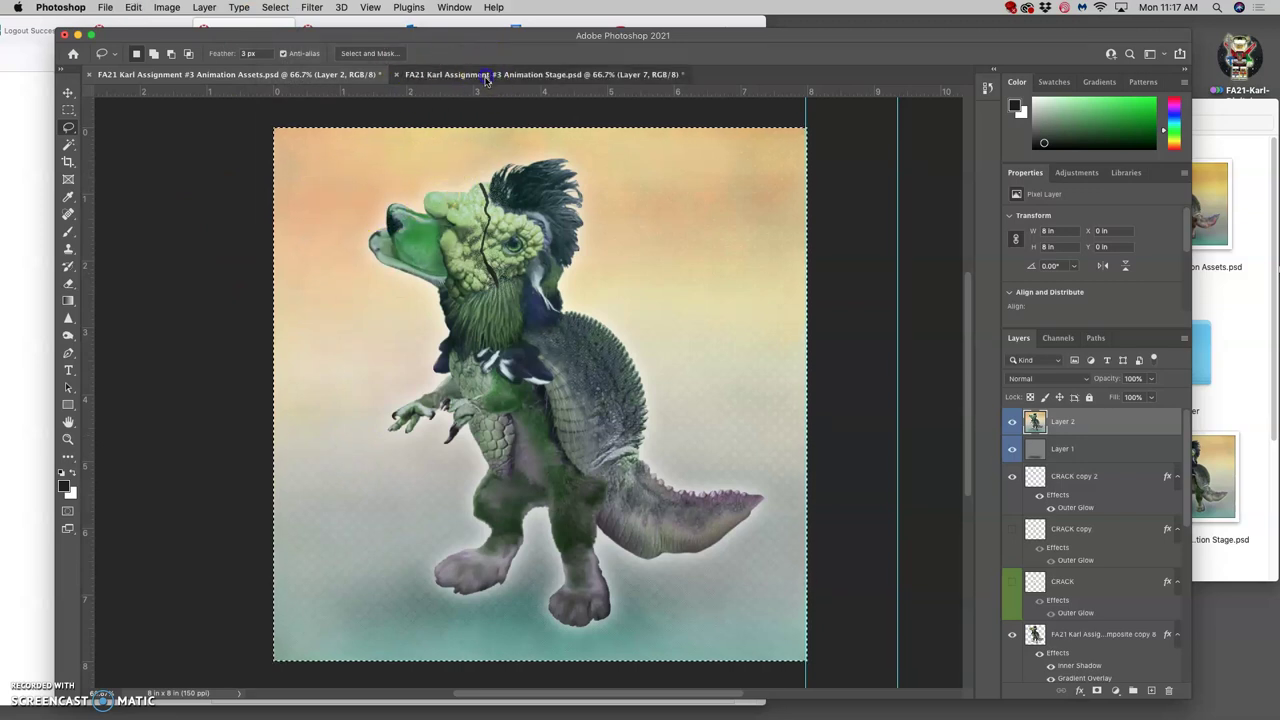
pyautogui.press('super+v')
# - Toggle Layer 8 in the Animation Stage document to compare the new cracked frame with the previous one
pyautogui.click(526, 245)
pyautogui.click(1017, 421)
pyautogui.click(1013, 421)
pyautogui.click(1013, 423)
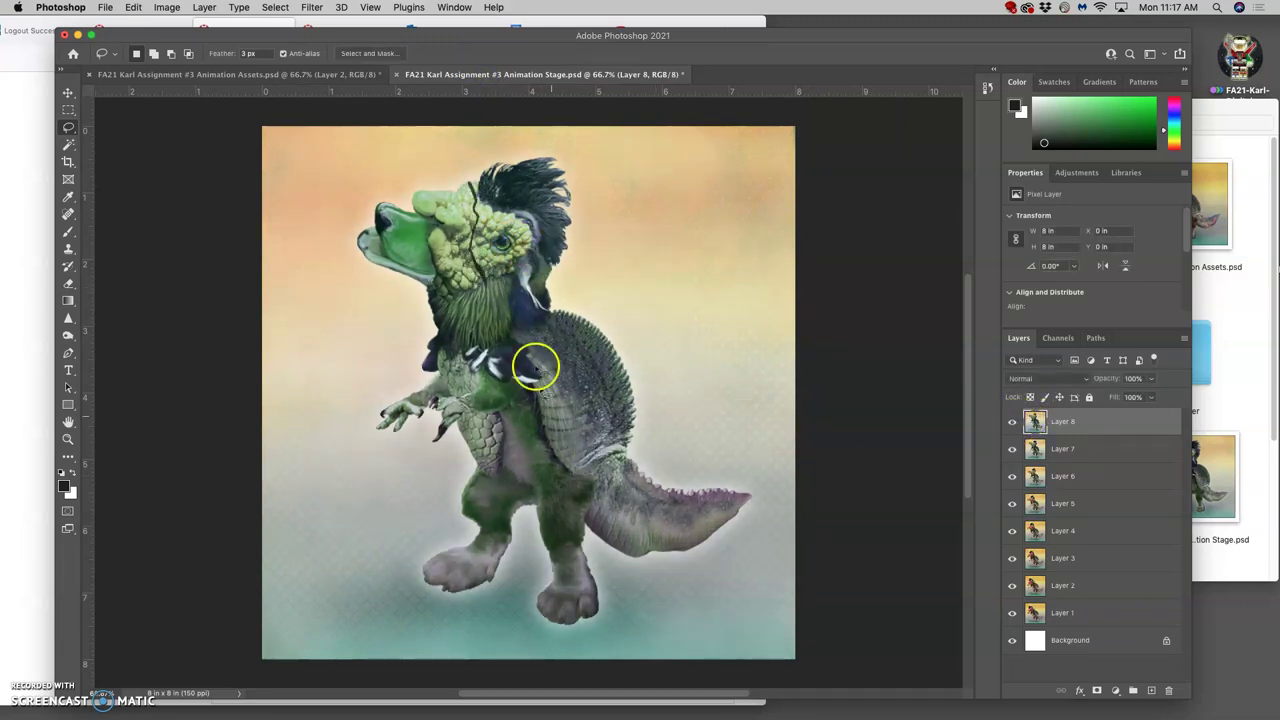
pyautogui.click(265, 74)
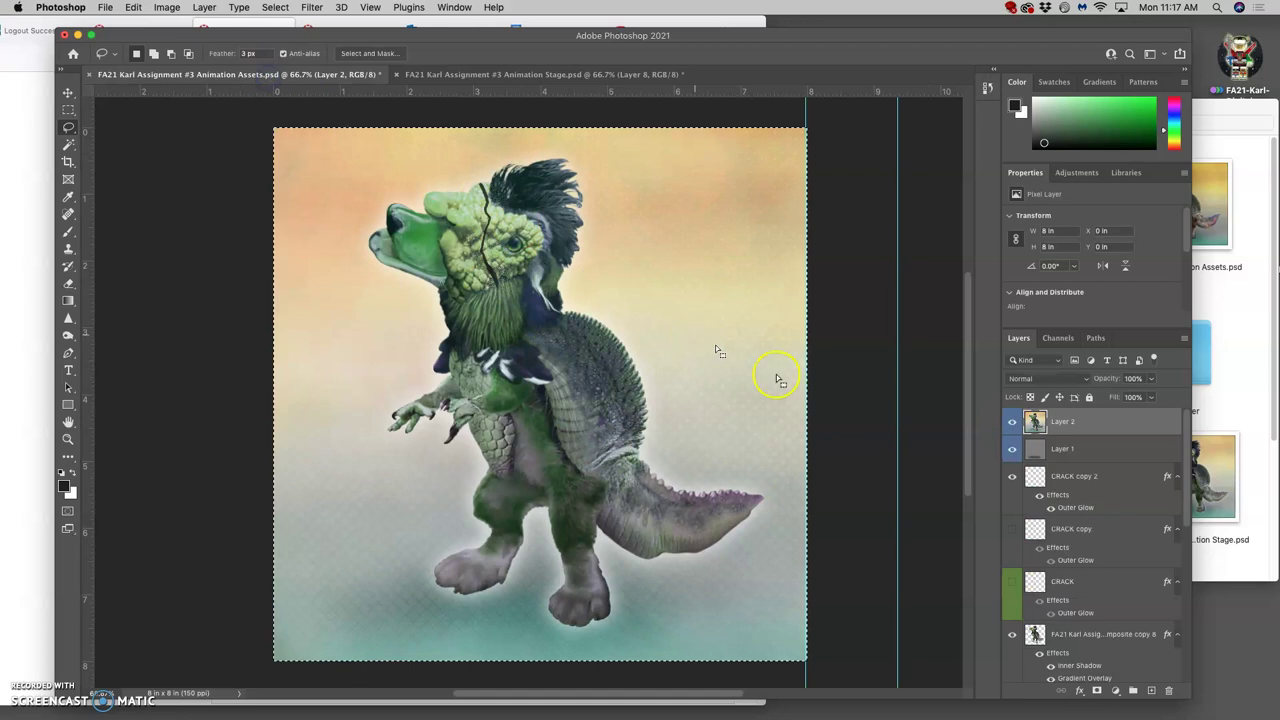
pyautogui.click(597, 72)
pyautogui.click(1013, 423)
pyautogui.click(1012, 423)
# - Return to the Animation Assets document, clear the selection, and delete the merged Layer 2
pyautogui.click(296, 75)
pyautogui.click(1062, 420)
pyautogui.press('super+d')
pyautogui.press('Delete')
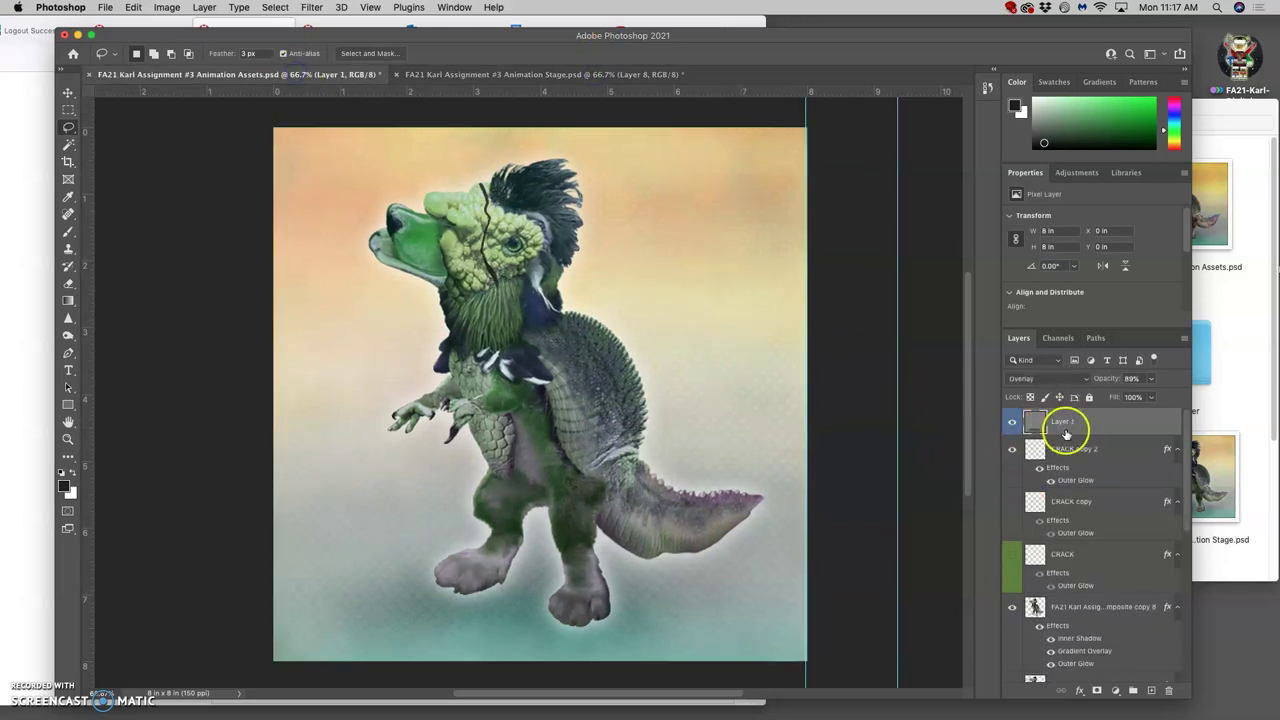
# - Select the CRACK copy 2 layer and make the longer CRACK copy visible
pyautogui.click(1071, 423)
pyautogui.click(1080, 458)
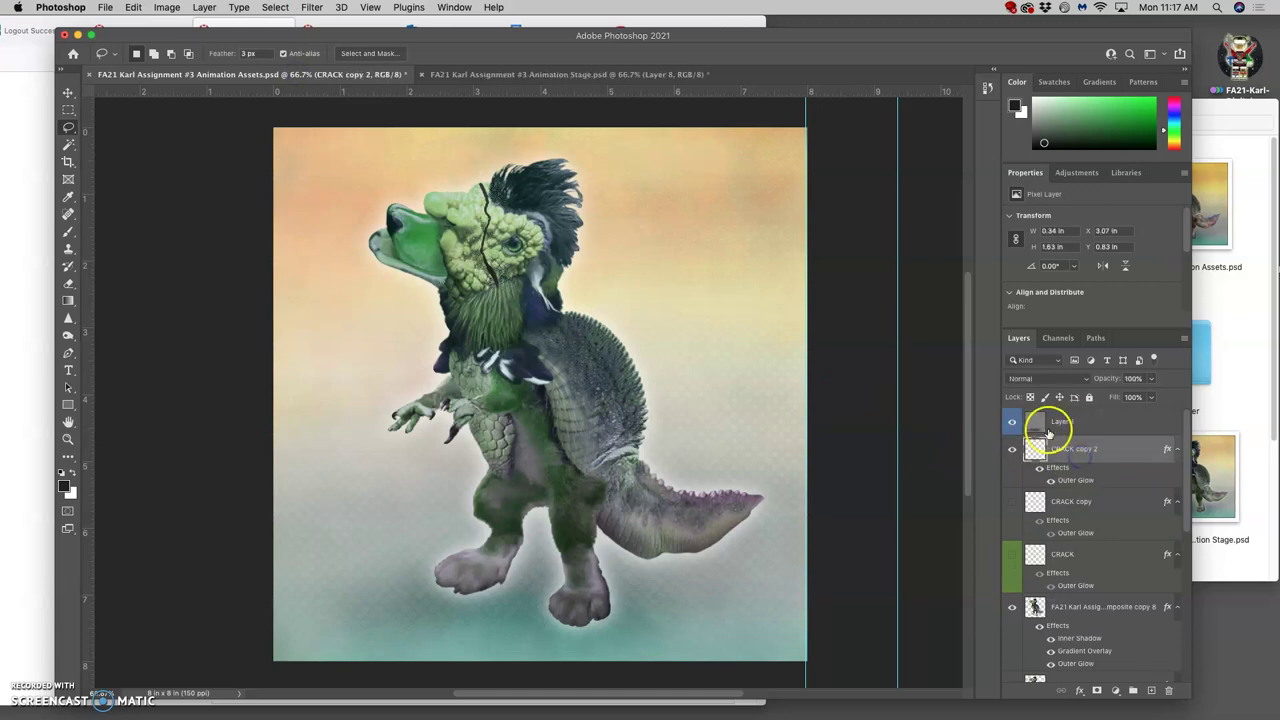
pyautogui.click(1012, 502)
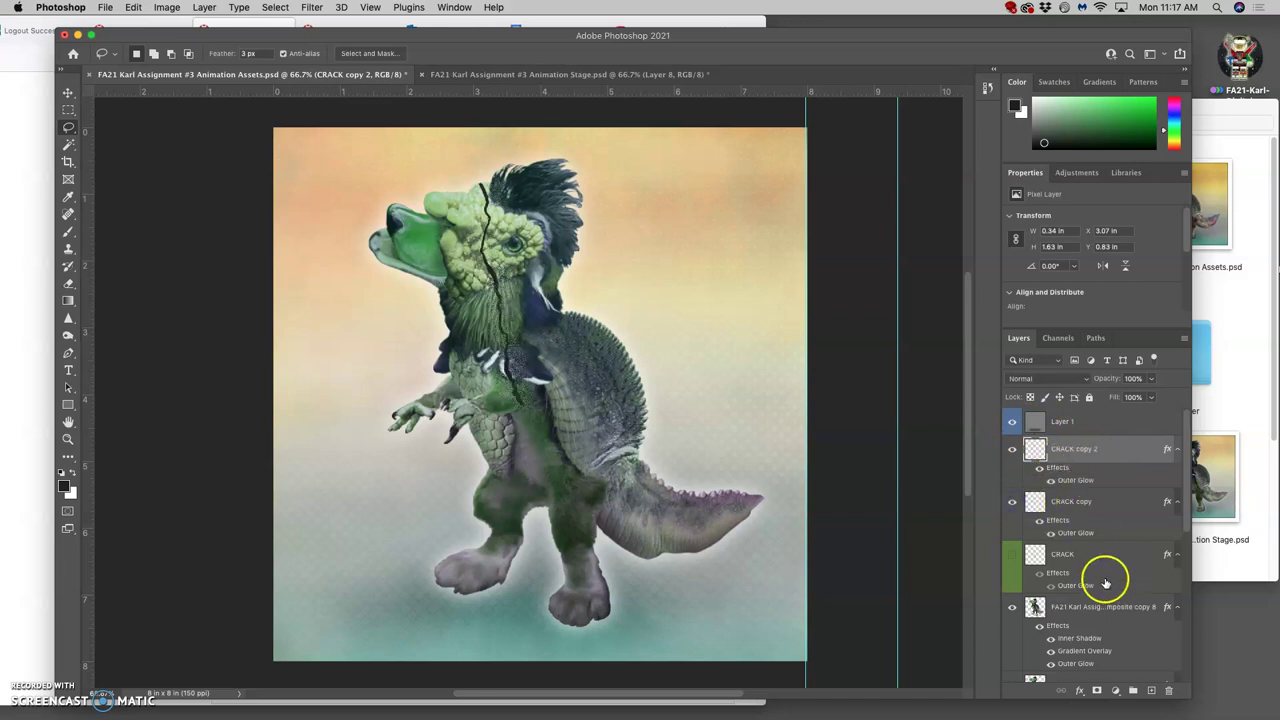
# - Shift the hue of the Creature Composite copy 8 layer with a Hue/Saturation adjustment
pyautogui.click(1036, 609)
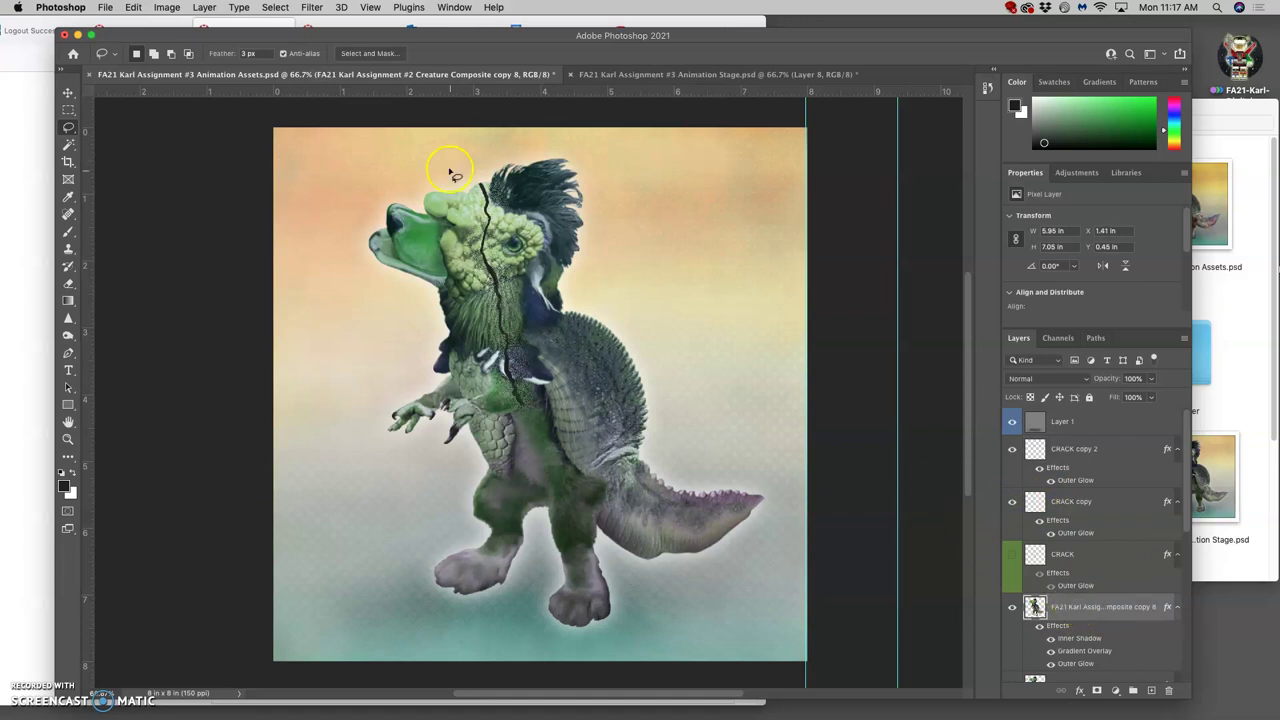
pyautogui.click(176, 10)
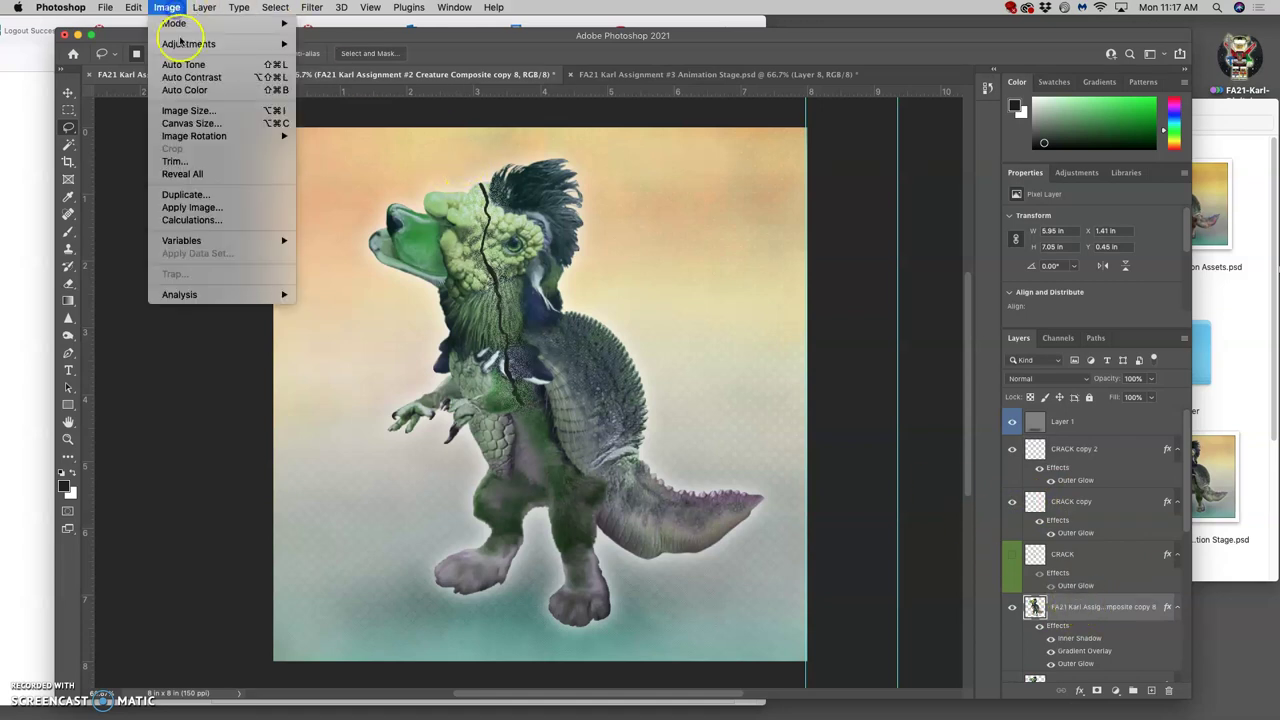
pyautogui.moveTo(250, 44)
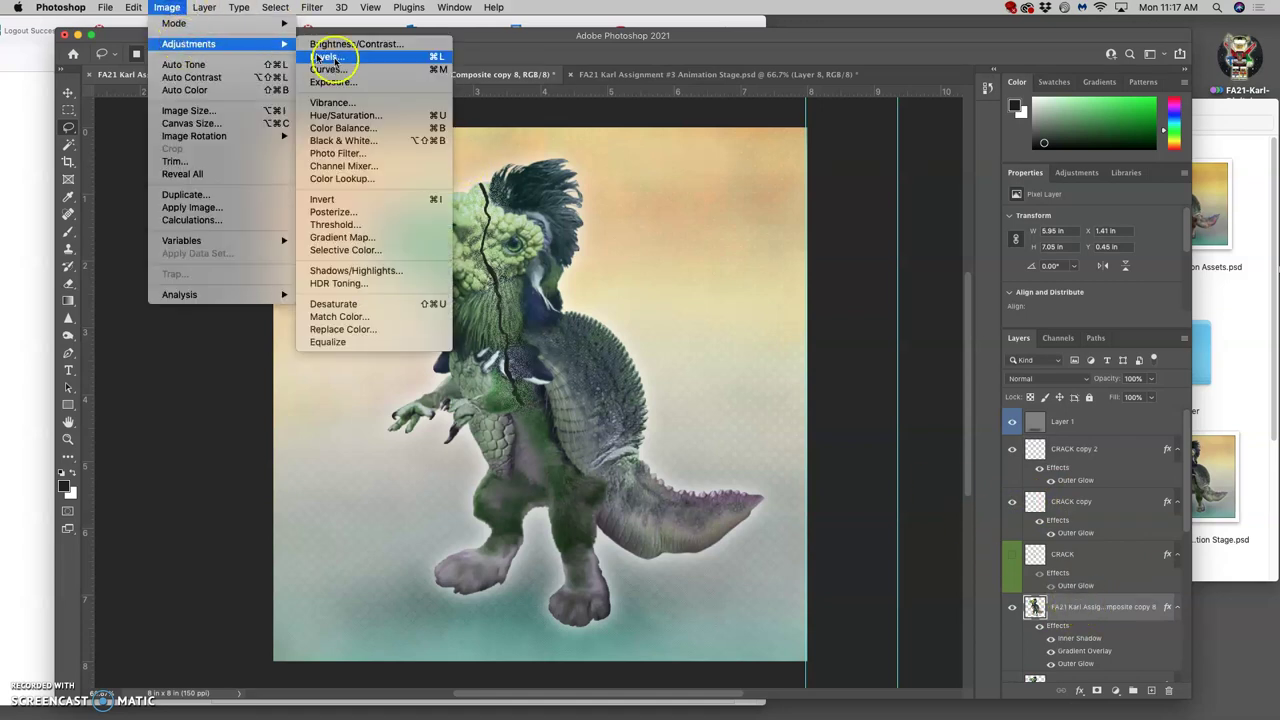
pyautogui.click(344, 115)
pyautogui.moveTo(812, 246); pyautogui.dragTo(839, 246)
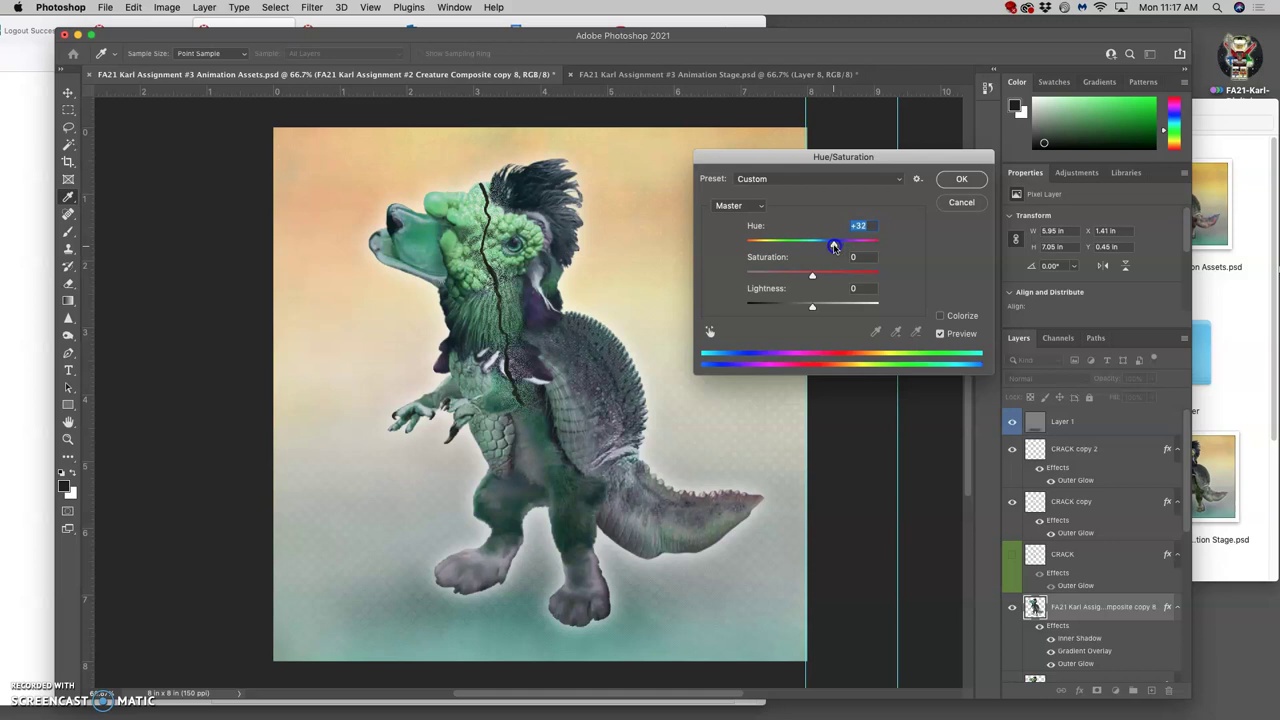
pyautogui.click(961, 180)
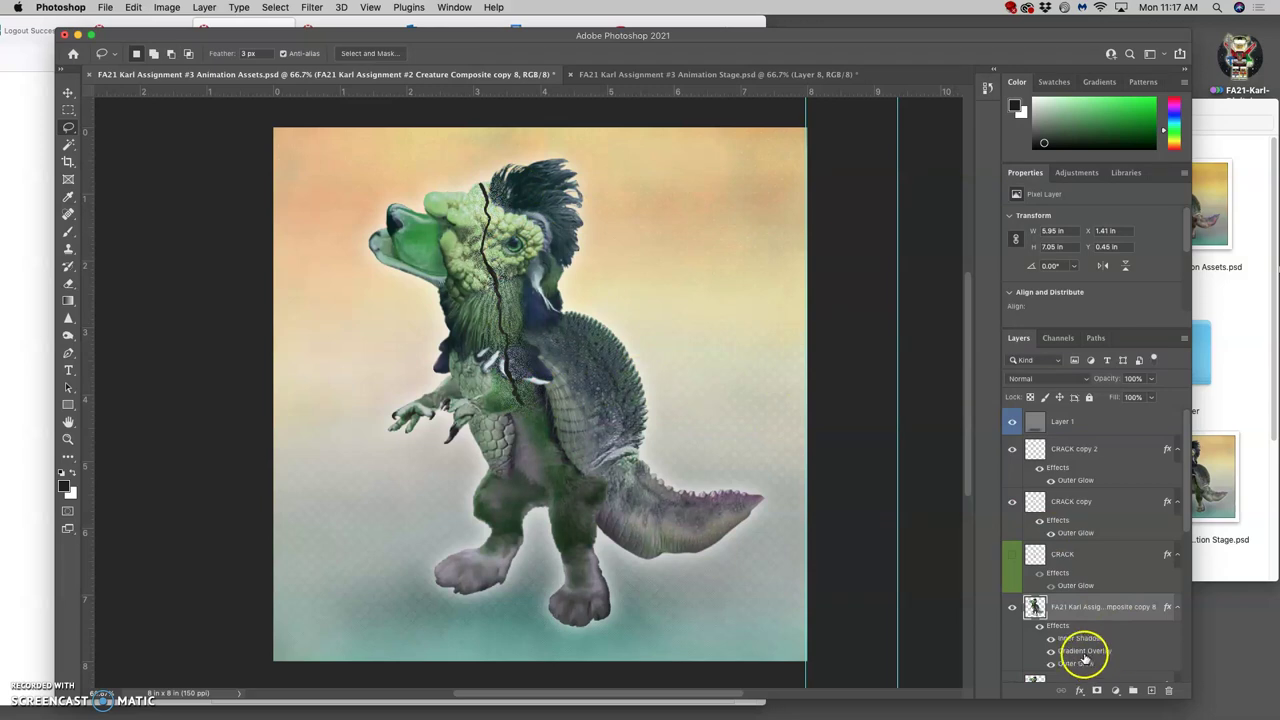
# - Set the opacity of the Gradient Overlay effect on the Creature Composite copy 8 layer to 20%
pyautogui.doubleClick(1084, 651)
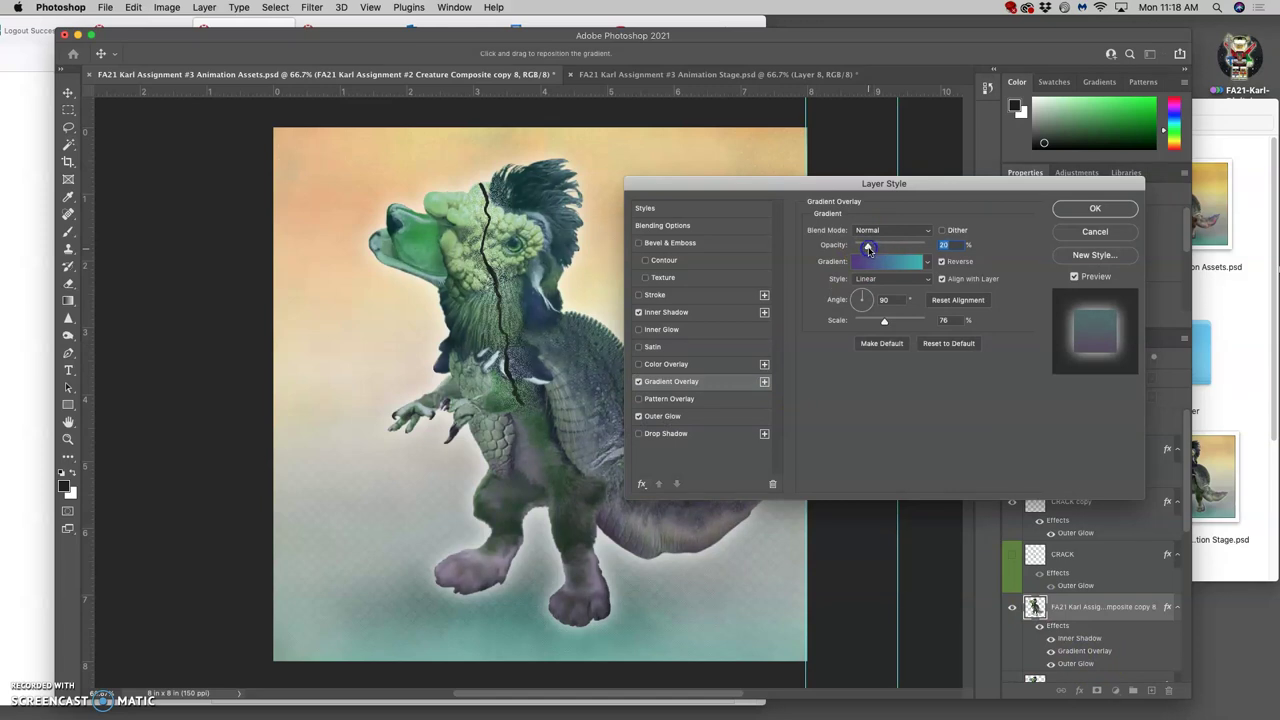
pyautogui.click(1095, 208)
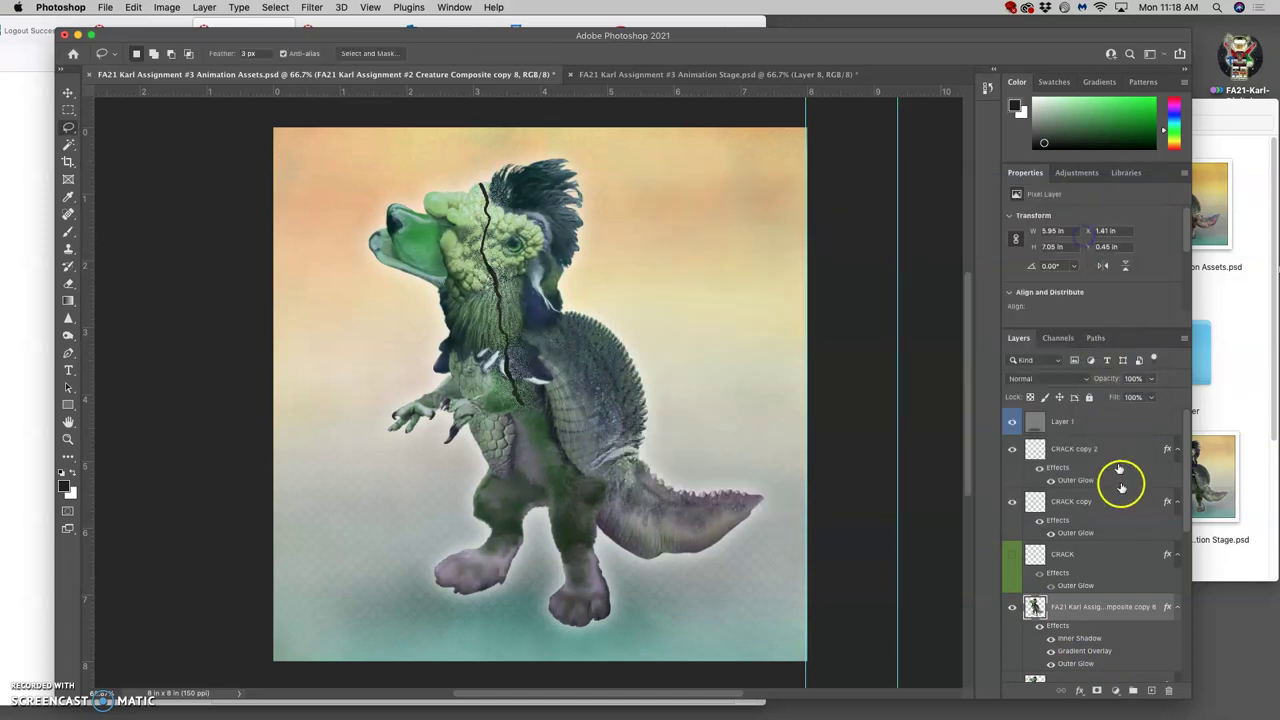
pyautogui.click(864, 247)
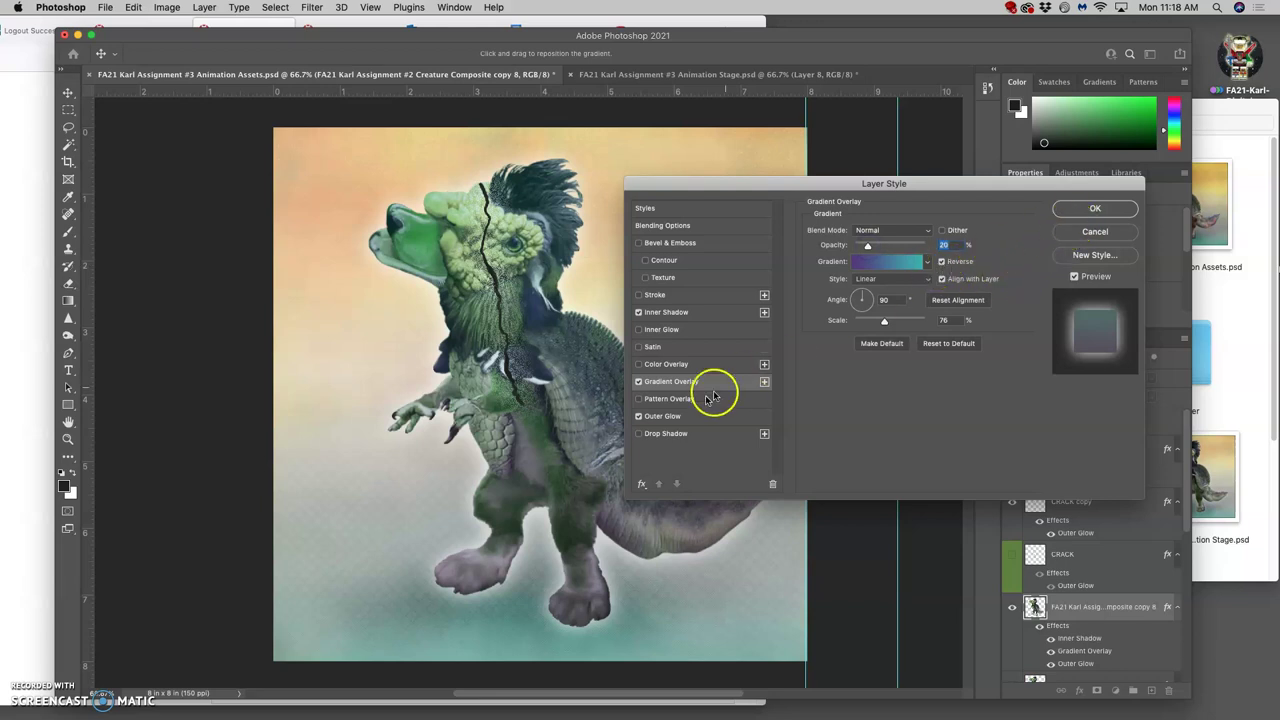
# - Adjust the creature layer's Outer Glow effect to 60% opacity and a size of about 59 px
pyautogui.click(674, 416)
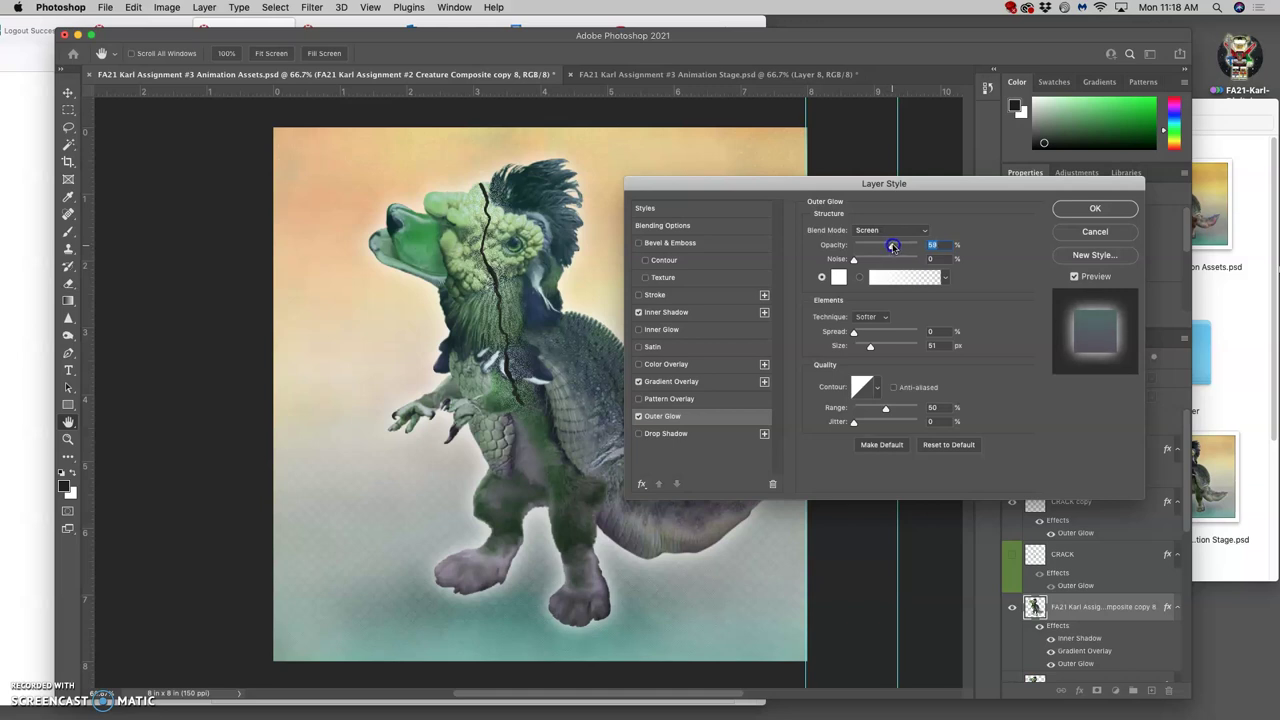
pyautogui.click(1078, 210)
pyautogui.moveTo(870, 345); pyautogui.dragTo(875, 348)
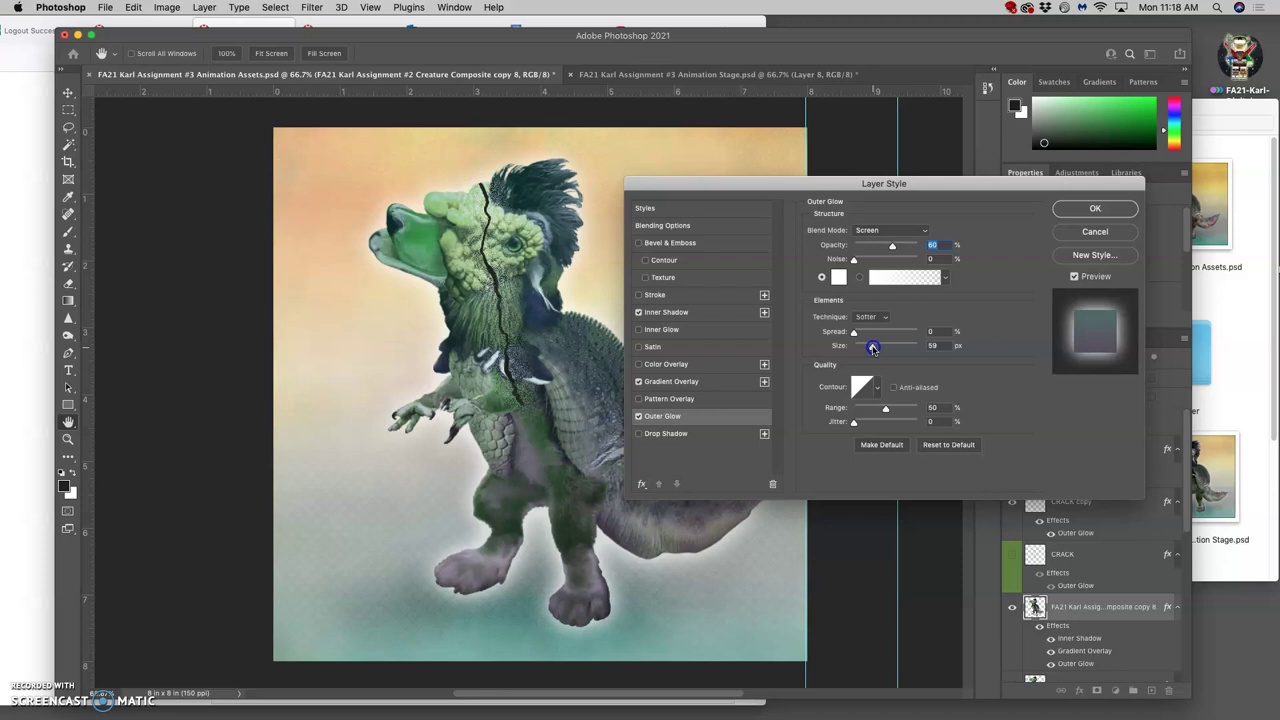
pyautogui.click(1120, 211)
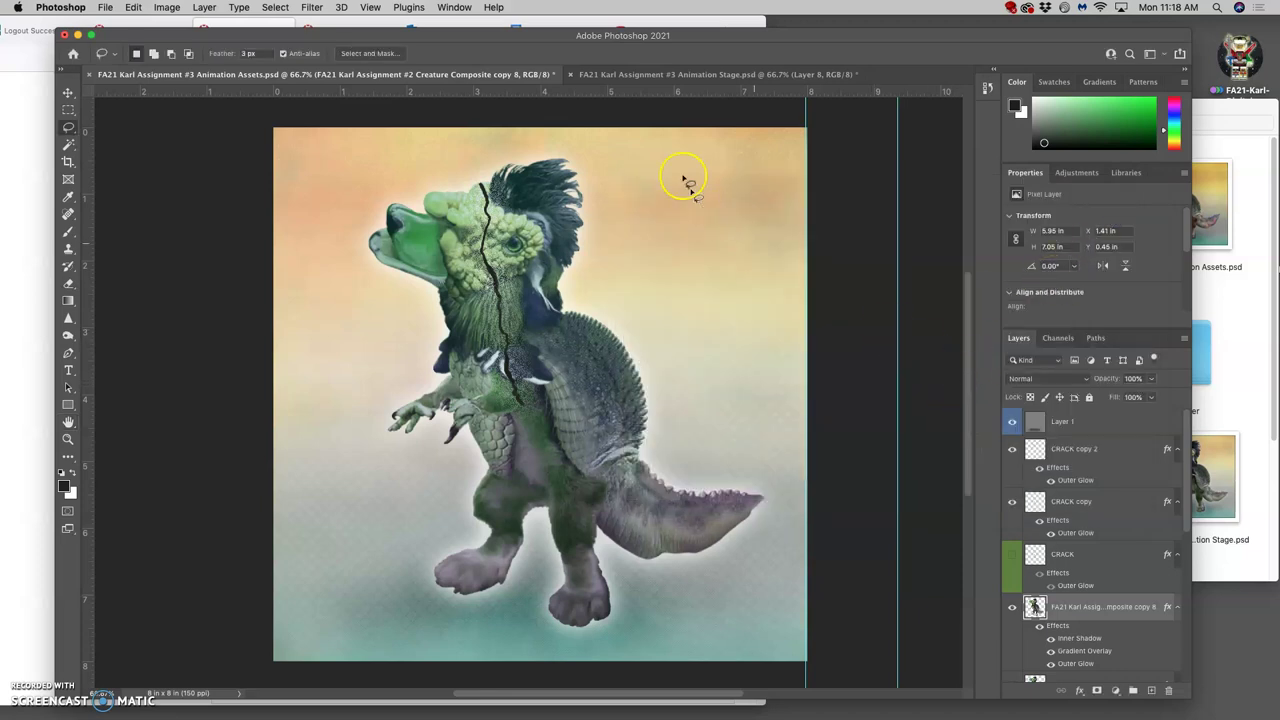
# - Check the Animation Stage frame, then in Animation Assets transform the clouds-1850093_1920 copy 2 layer by moving it right to X about -1935 px
pyautogui.click(672, 76)
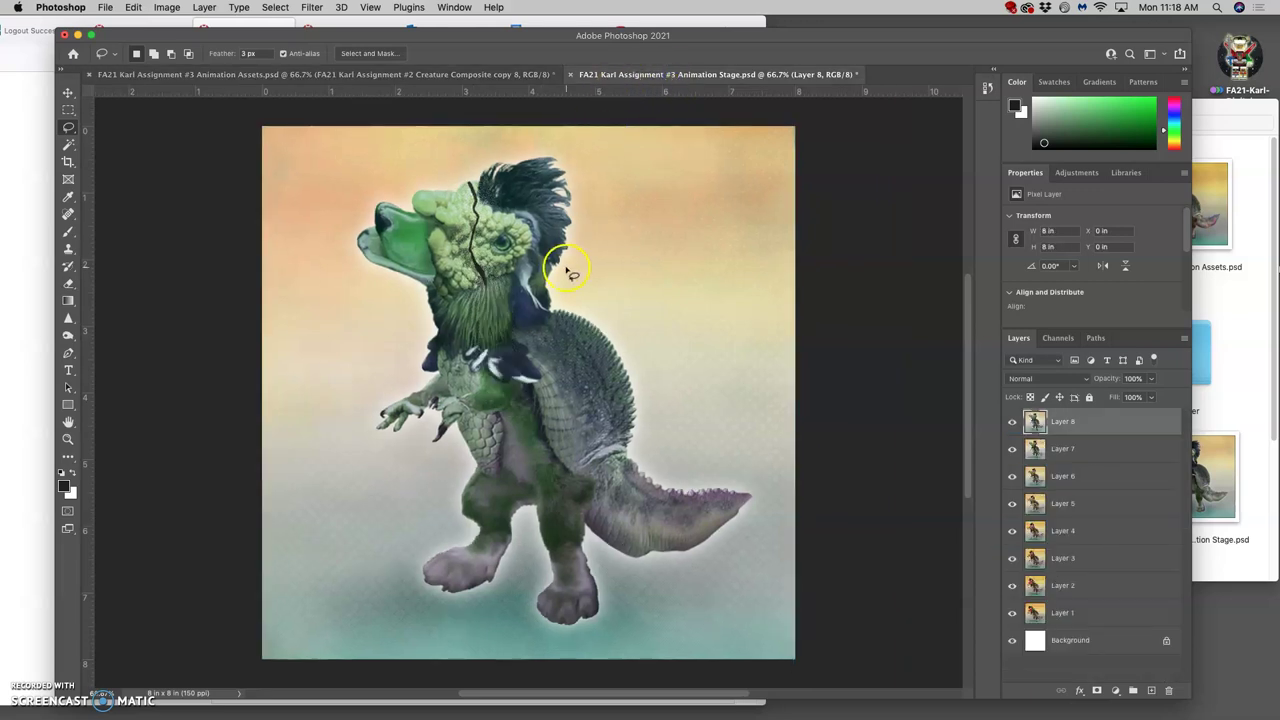
pyautogui.click(474, 78)
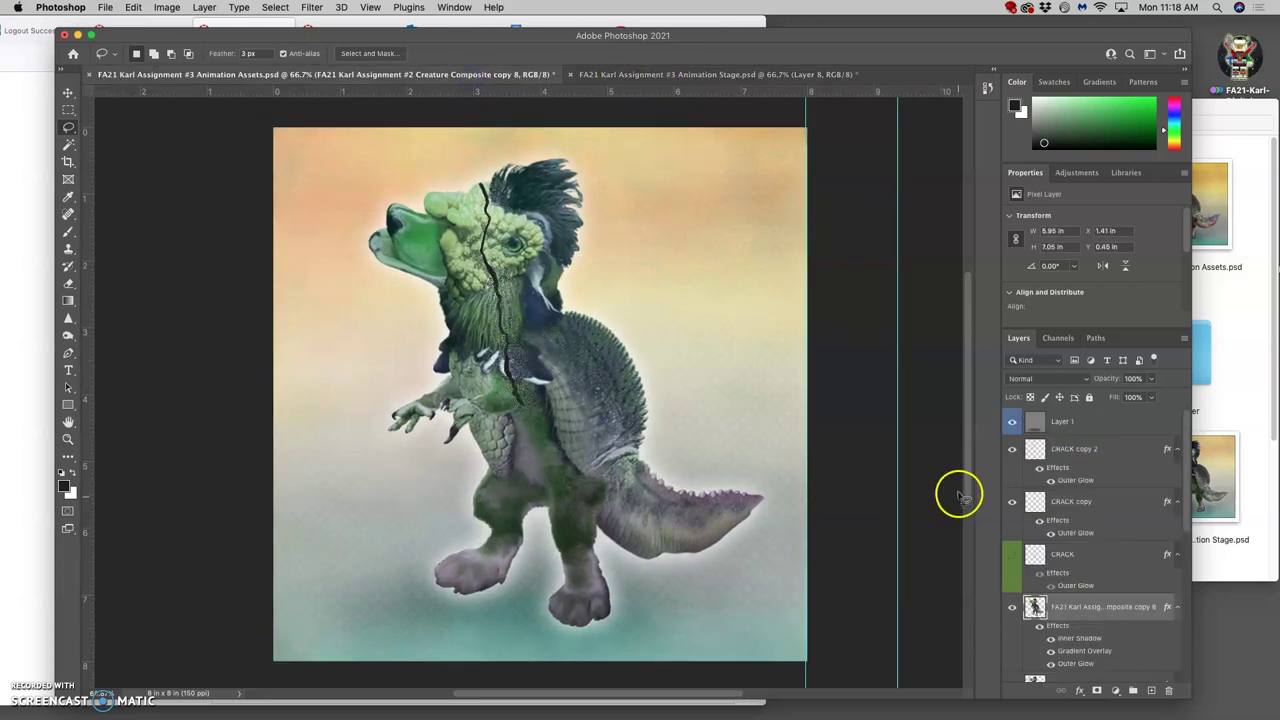
pyautogui.click(1074, 428)
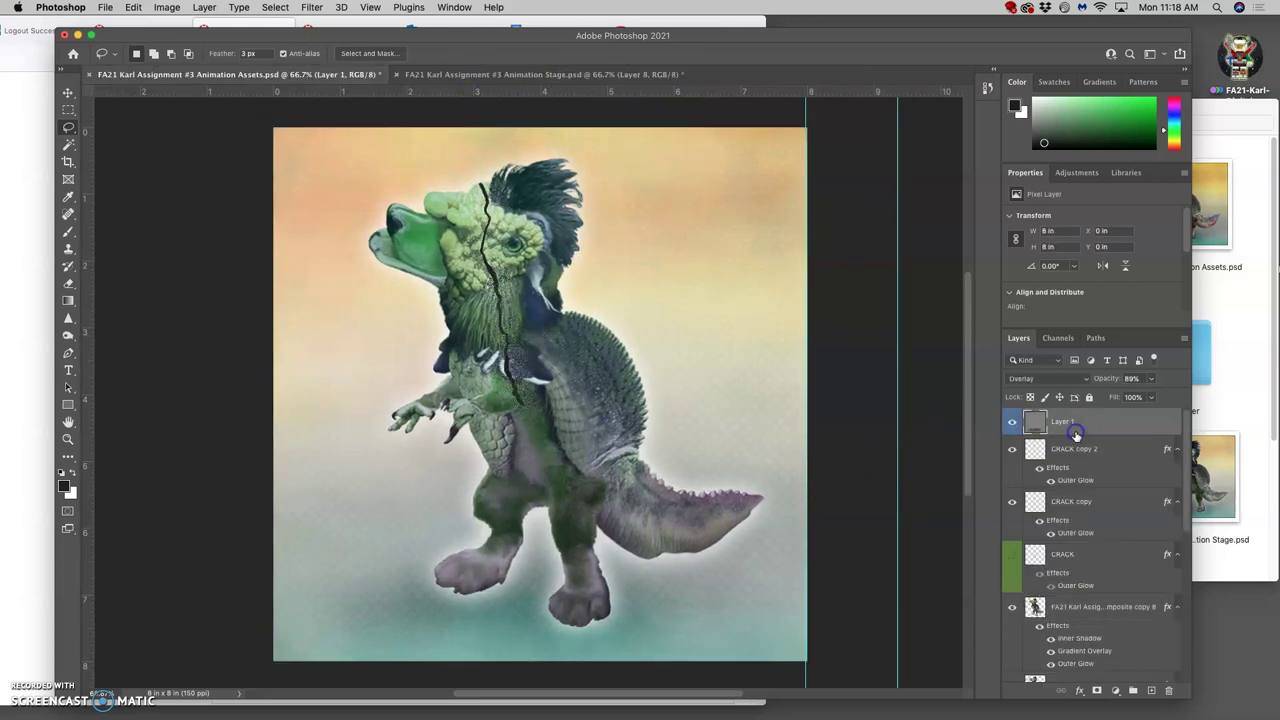
pyautogui.scroll(-3, 1080, 545)
pyautogui.scroll(-5, 1080, 553)
pyautogui.click(1080, 569)
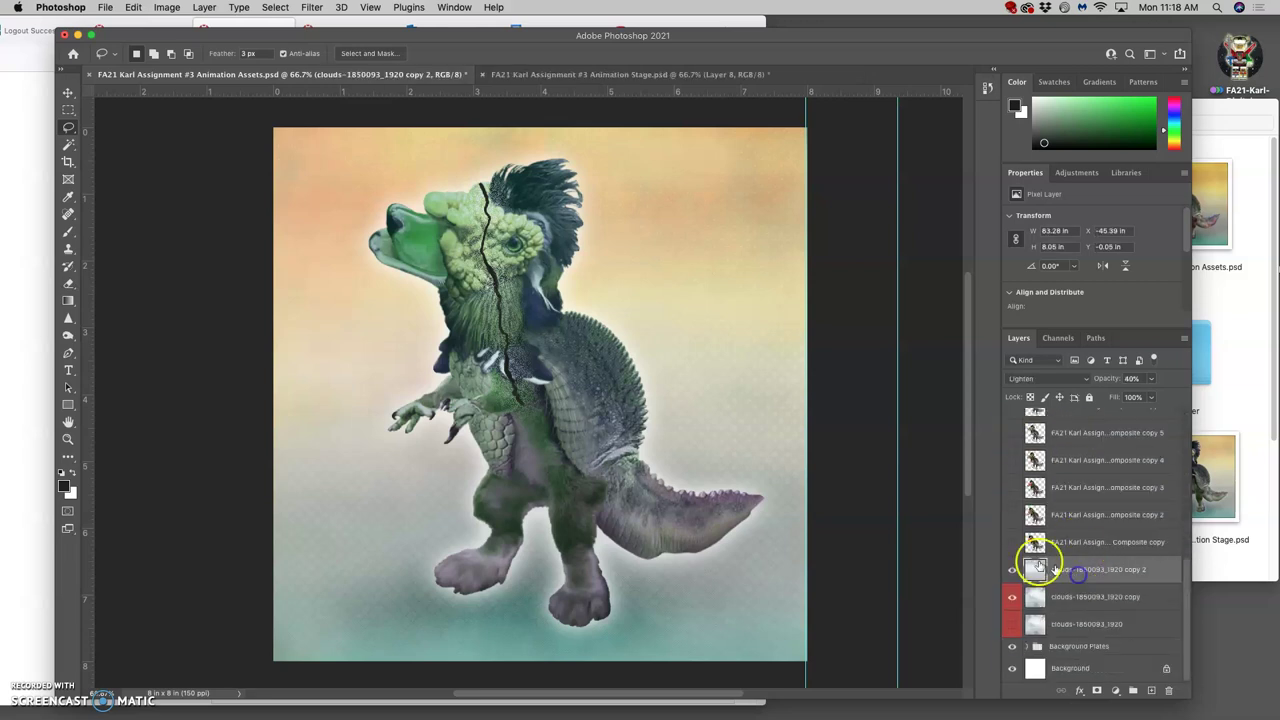
pyautogui.press('super+minus')
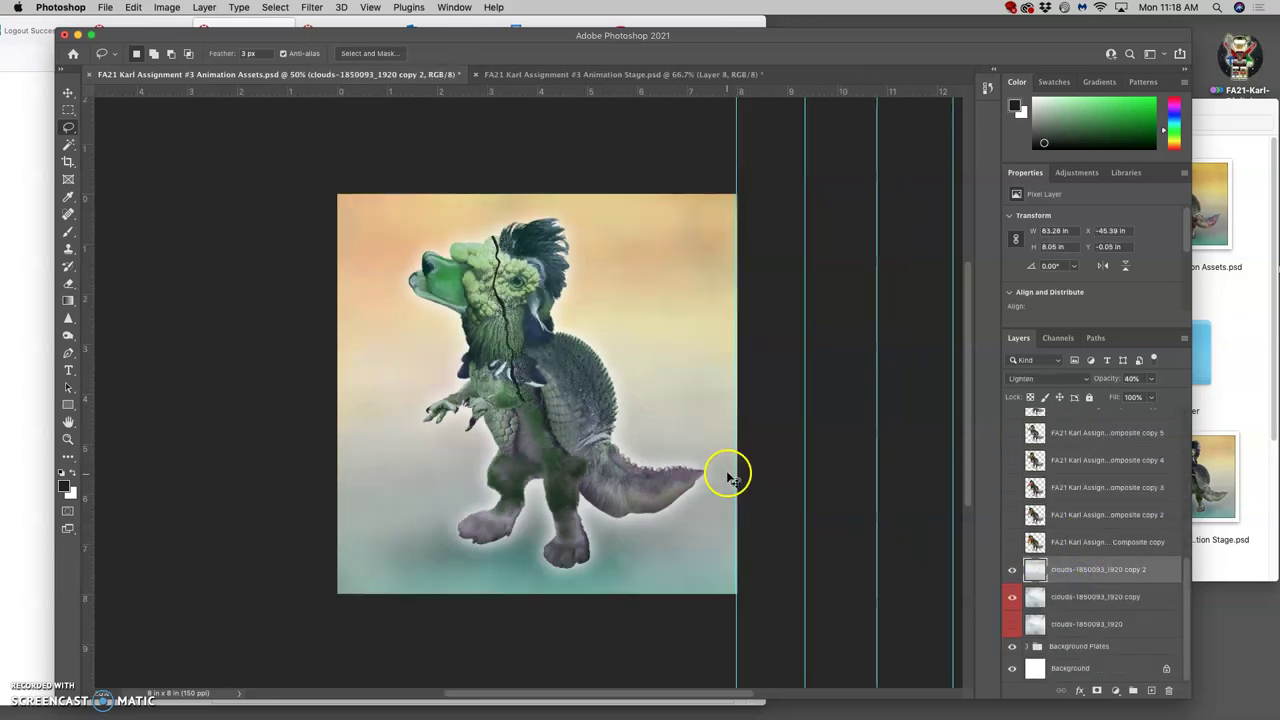
pyautogui.press('super+t')
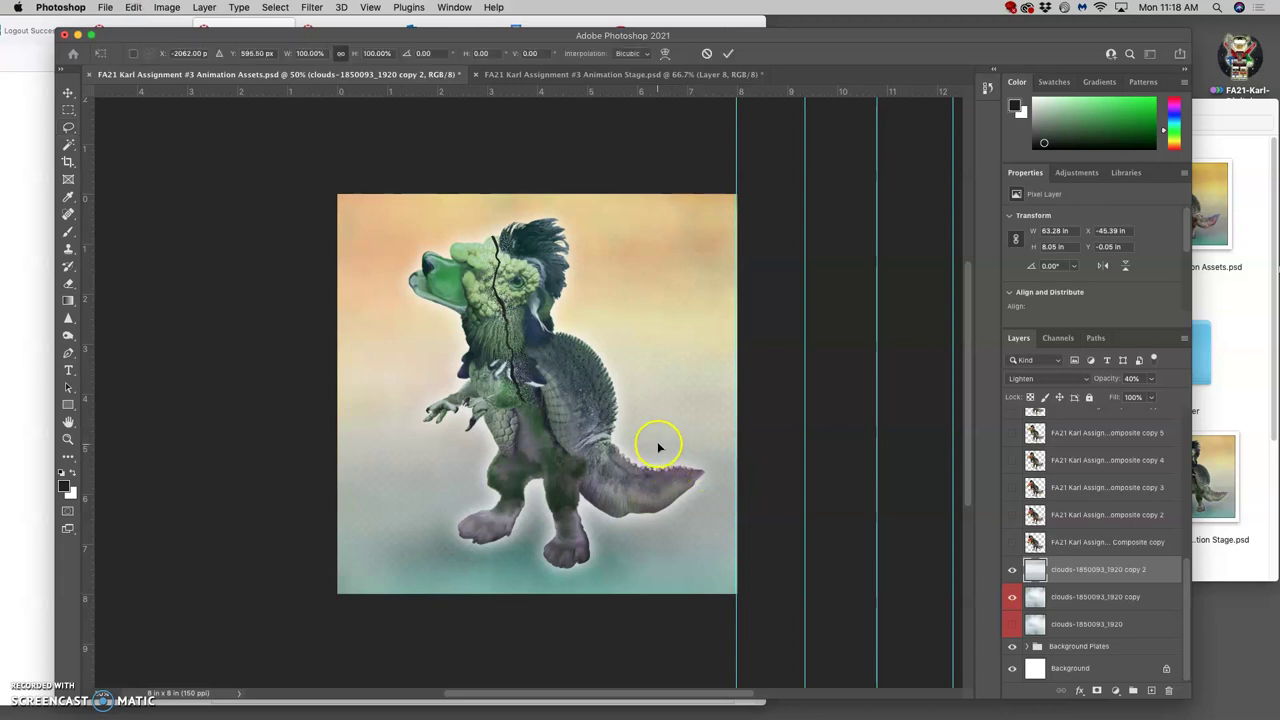
pyautogui.moveTo(658, 443); pyautogui.dragTo(704, 441)
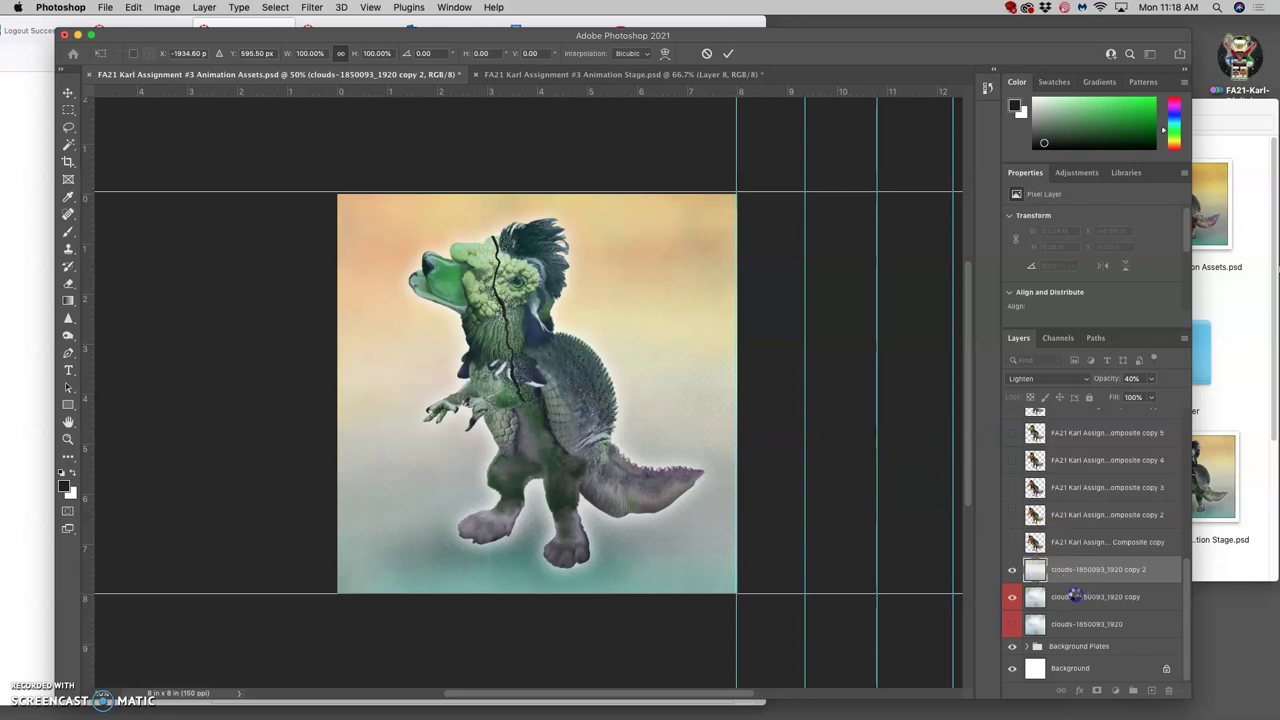
pyautogui.press('l')
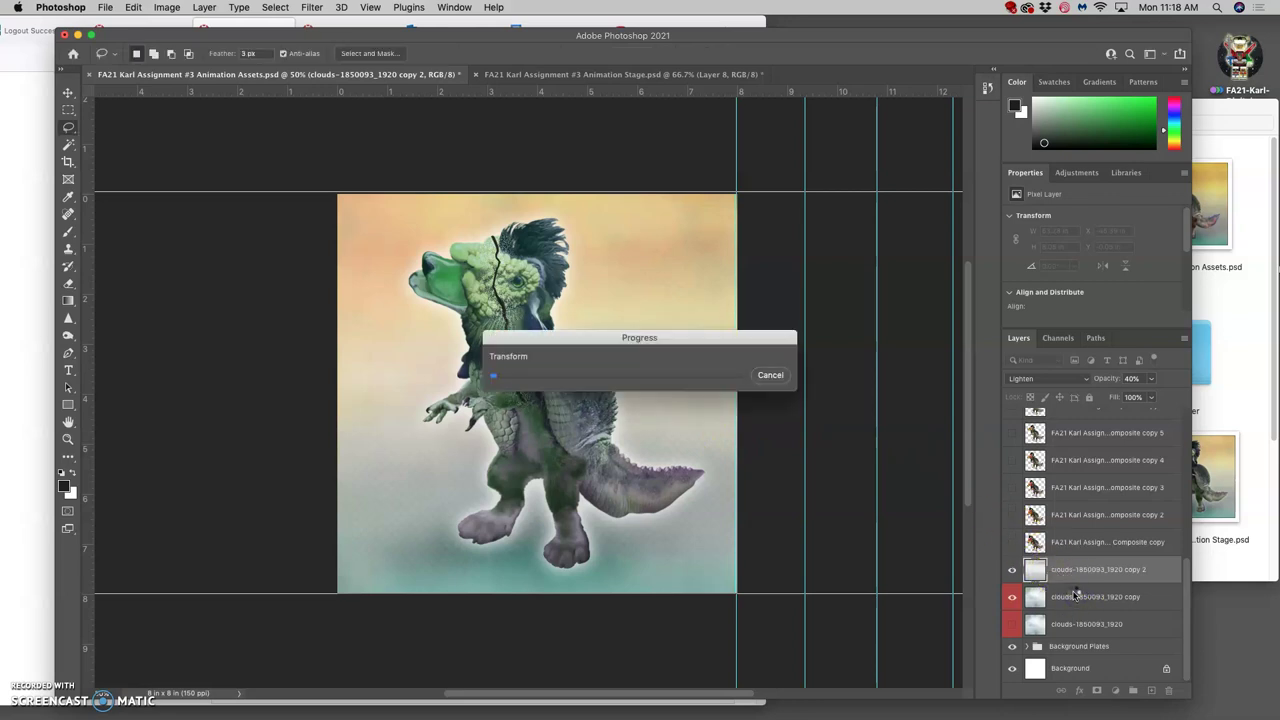
# - Set the clouds-1850093_1920 copy layer to 54% opacity and toggle Layer 8 in the Animation Stage document for comparison
pyautogui.click(1075, 595)
pyautogui.click(1150, 379)
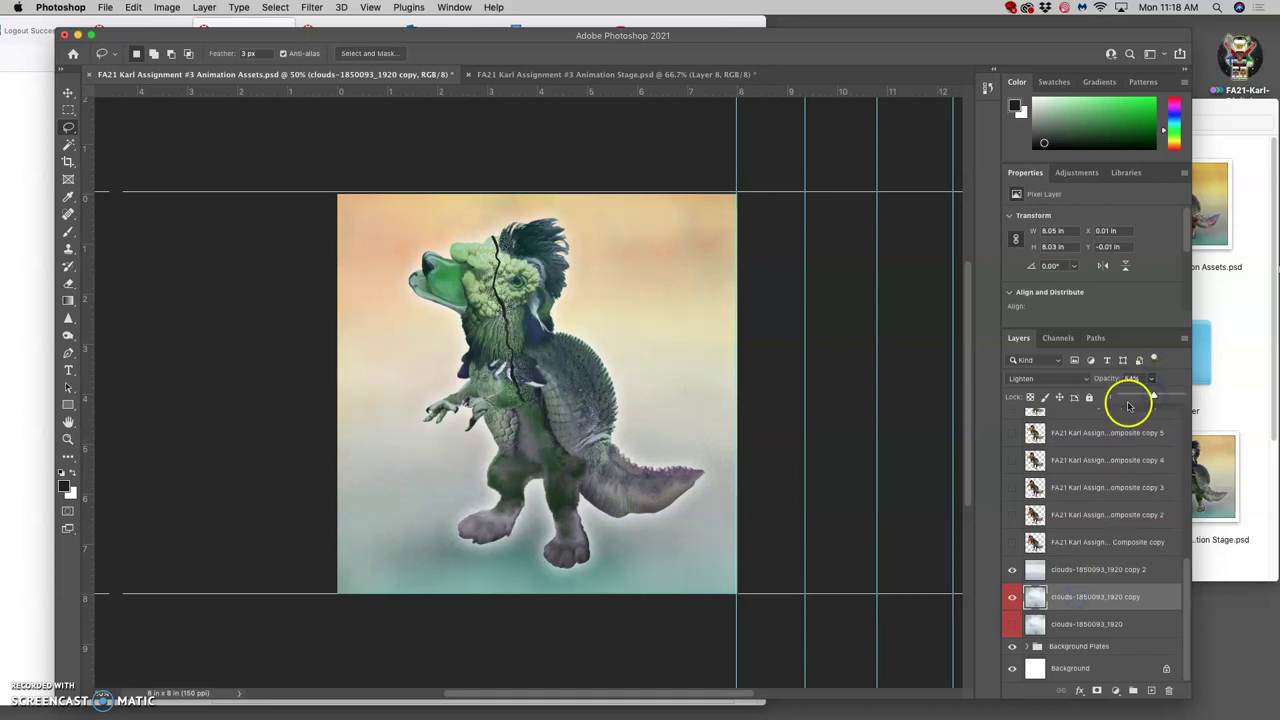
pyautogui.click(660, 77)
pyautogui.click(1012, 422)
pyautogui.click(1012, 422)
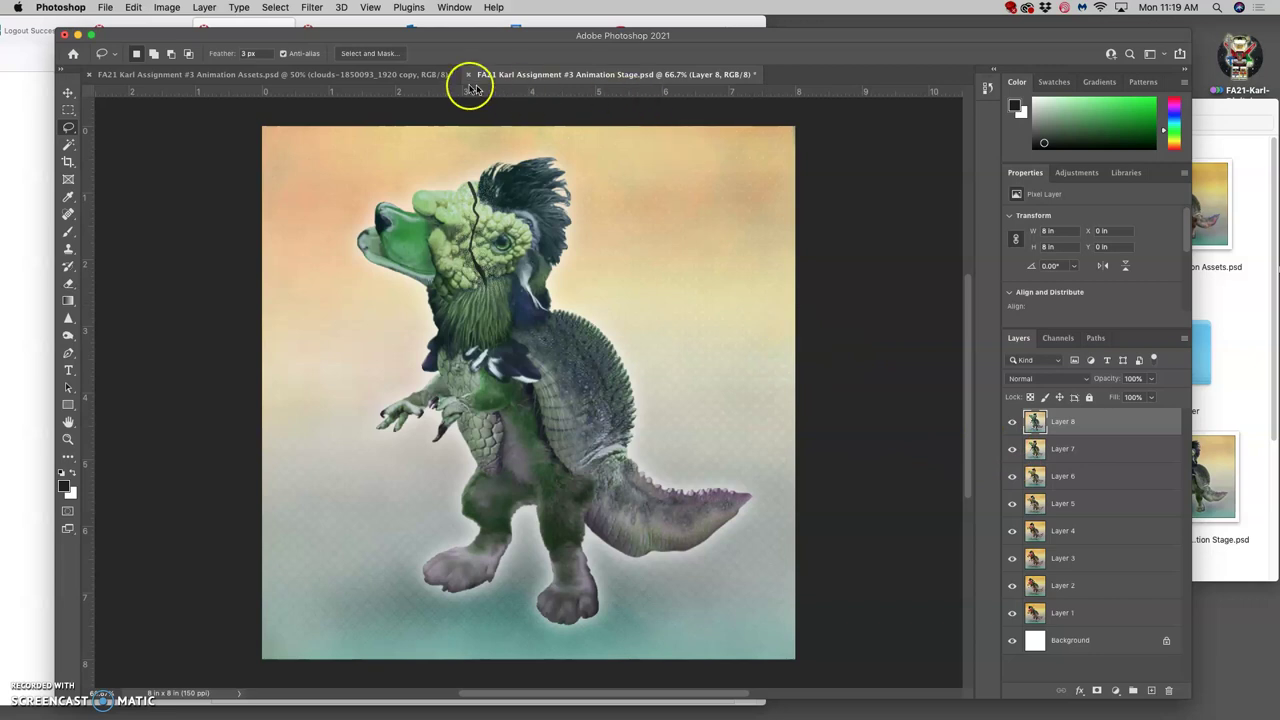
# - Return to the Animation Assets document and merge all visible layers into a new layer above Layer 1, keeping the originals
pyautogui.click(405, 78)
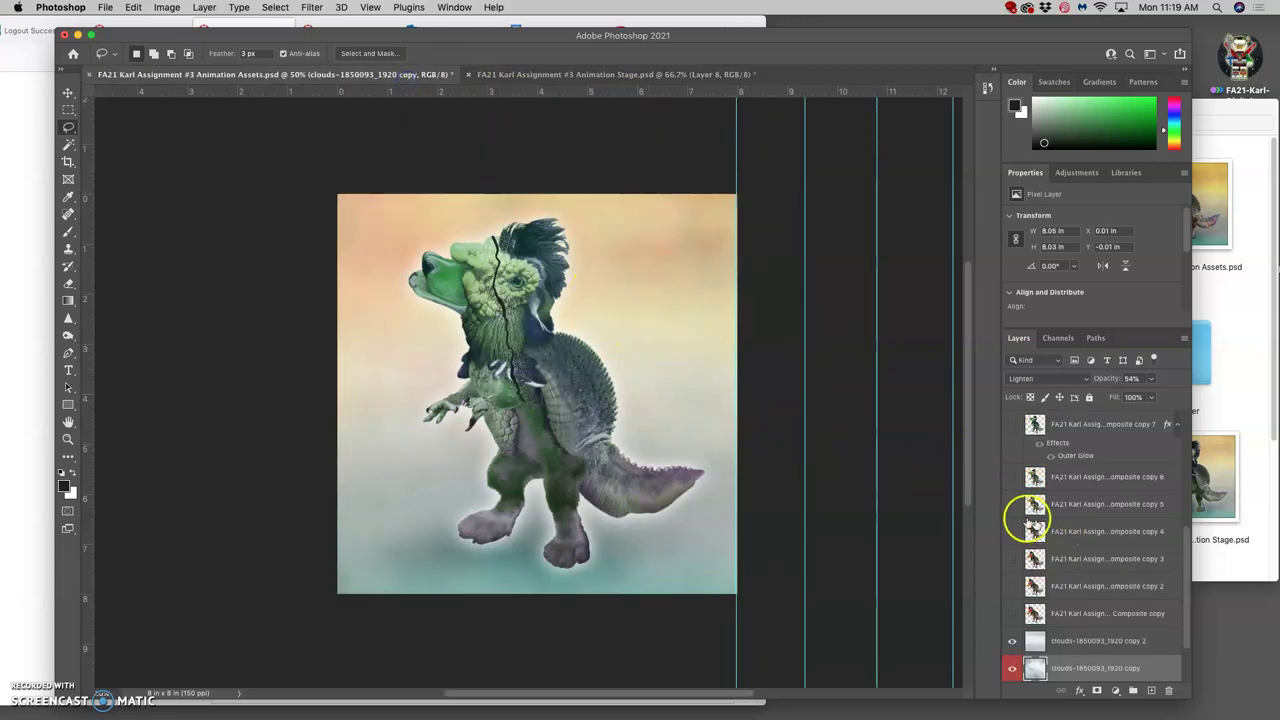
pyautogui.scroll(10, 1070, 480)
pyautogui.click(1057, 423)
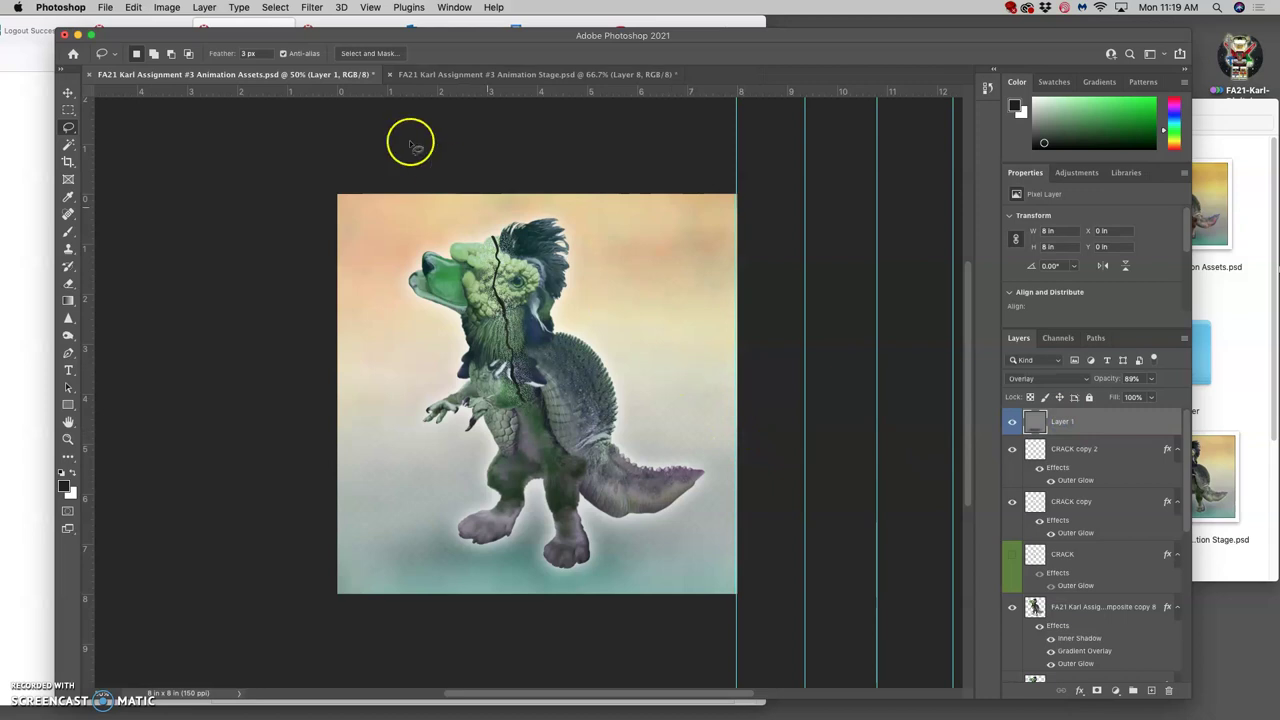
pyautogui.click(204, 7)
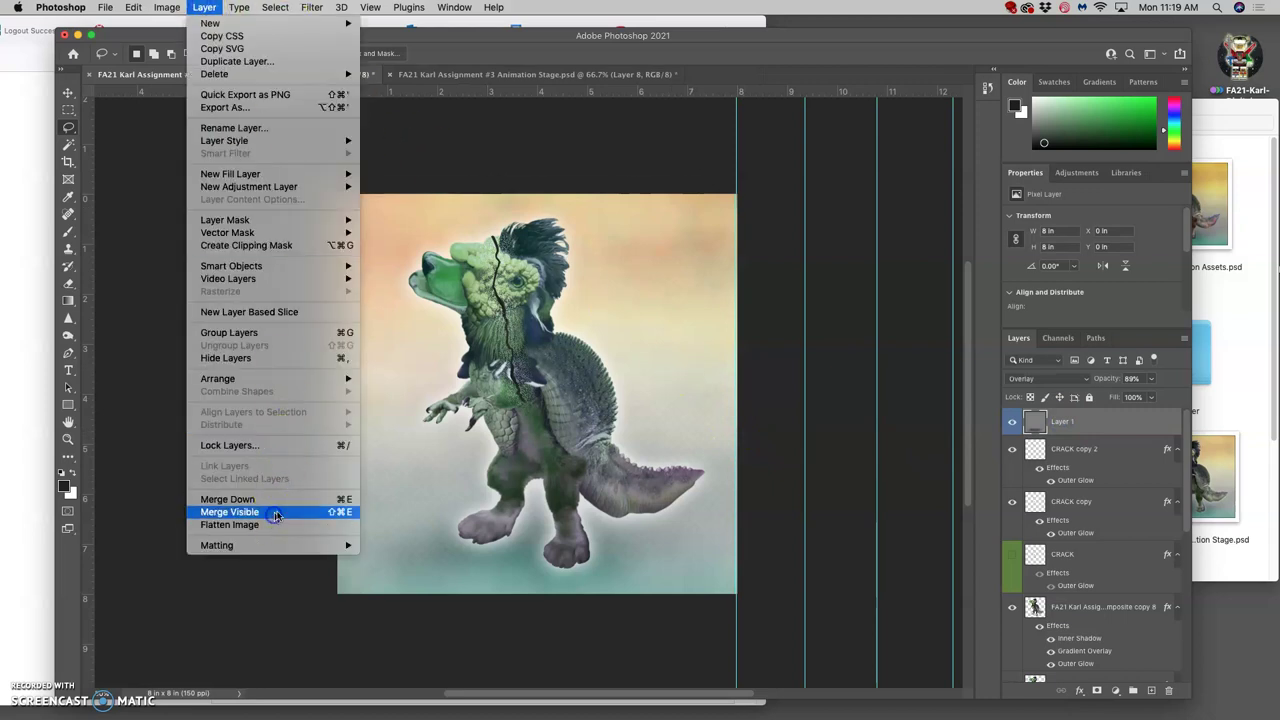
pyautogui.keyDown('alt'); pyautogui.click(273, 513); pyautogui.keyUp('alt')
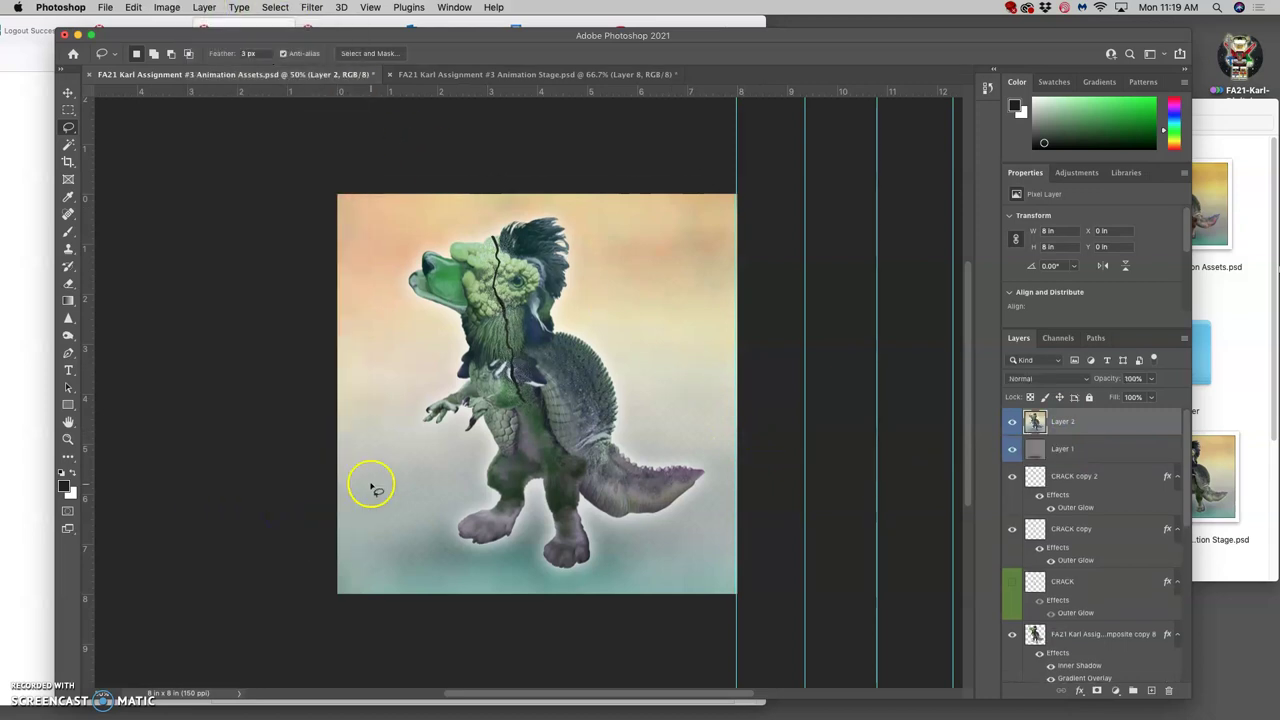
# - Copy the entire merged image into the Animation Stage document as a new top layer and toggle its visibility to compare frames
pyautogui.click(273, 7)
pyautogui.click(280, 22)
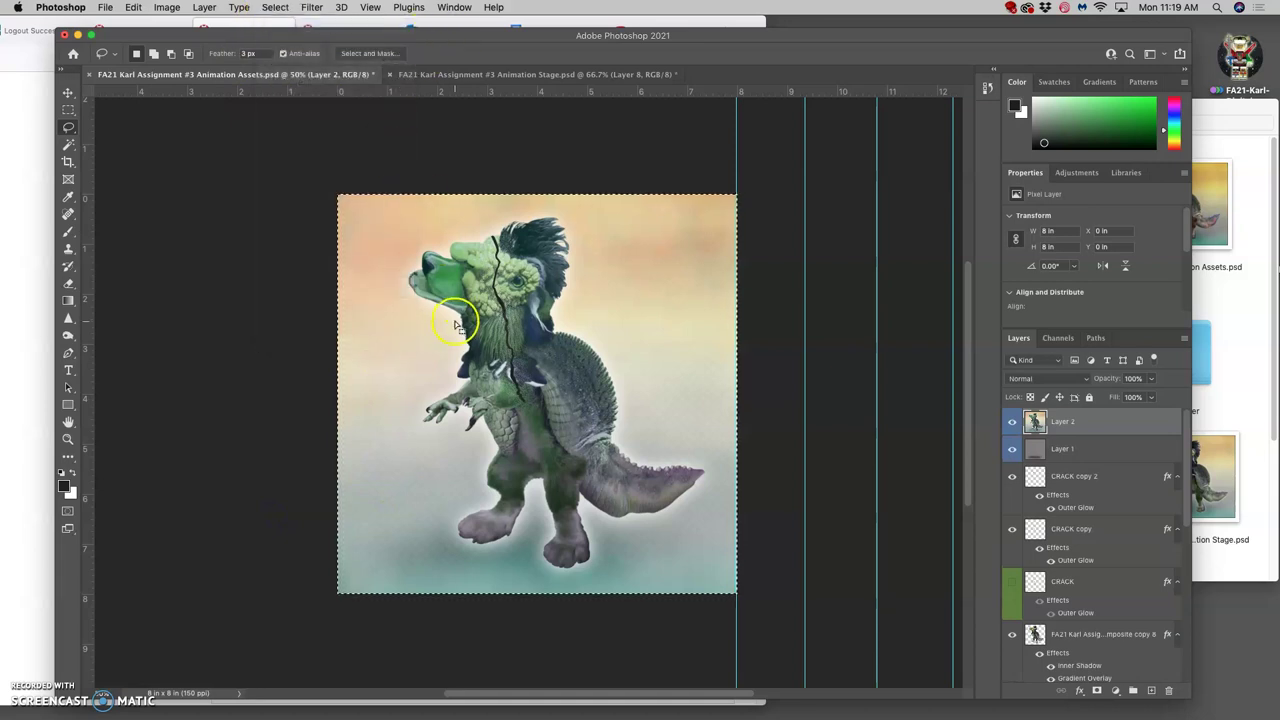
pyautogui.press('super+c')
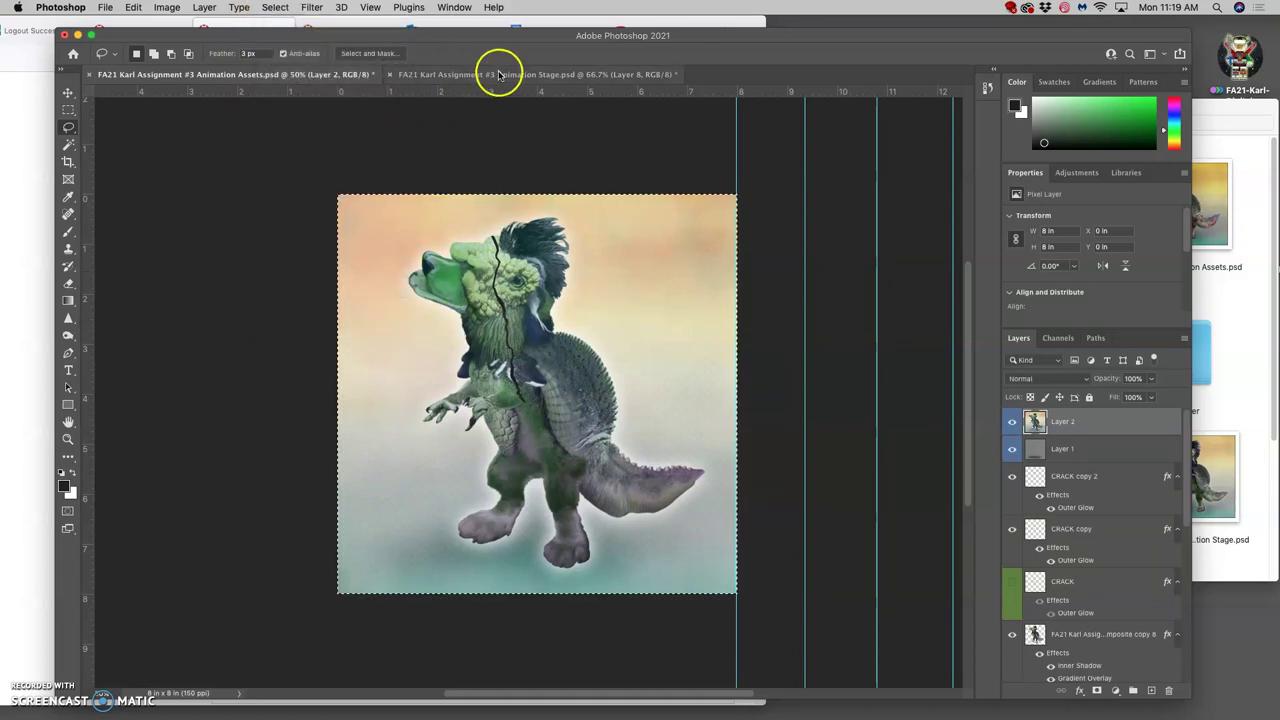
pyautogui.click(499, 75)
pyautogui.press('super+v')
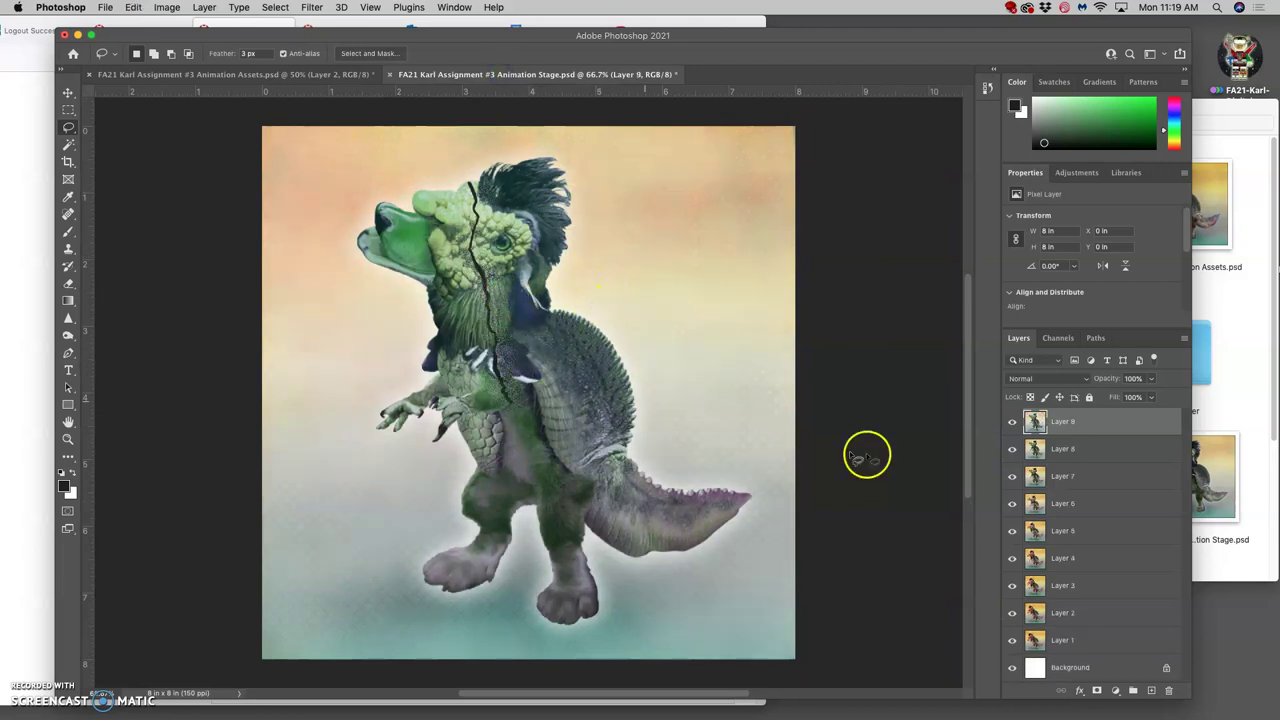
pyautogui.click(1012, 422)
pyautogui.click(1012, 422)
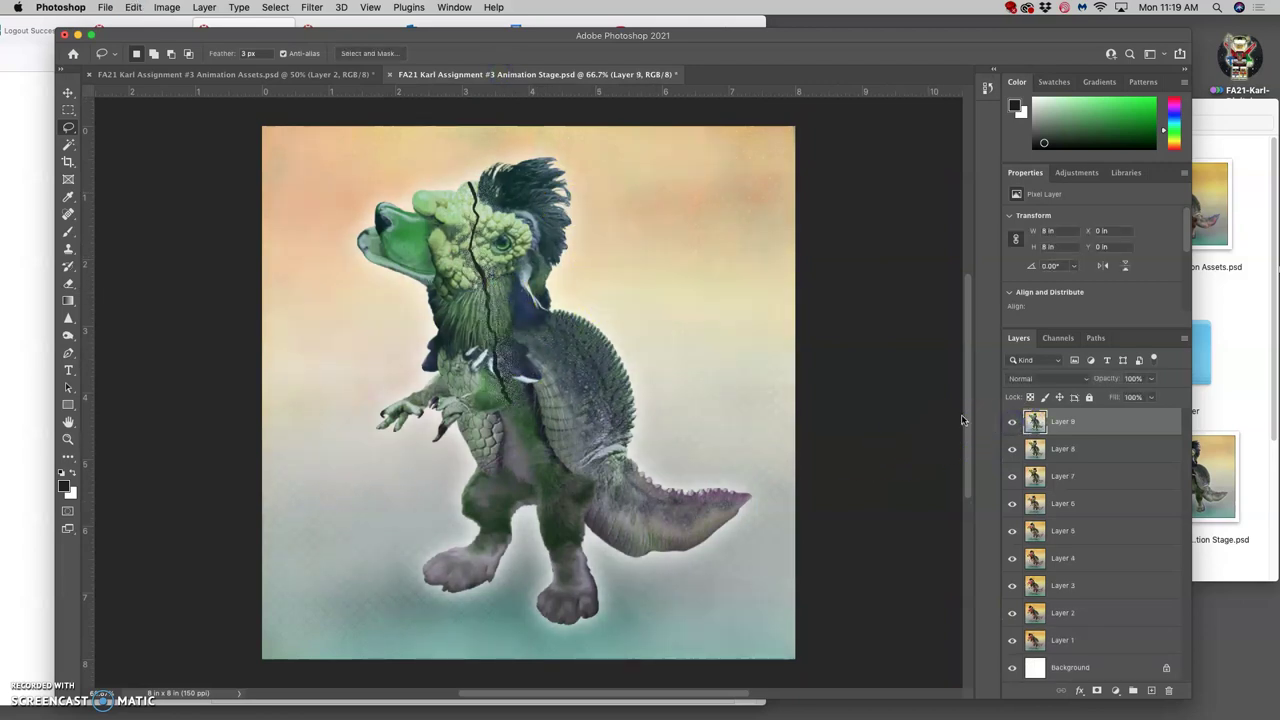
# - Switch to Firefox to review the rough storyboard in the assignment discussion, and return to the Animation Stage document in Photoshop
pyautogui.click(708, 18)
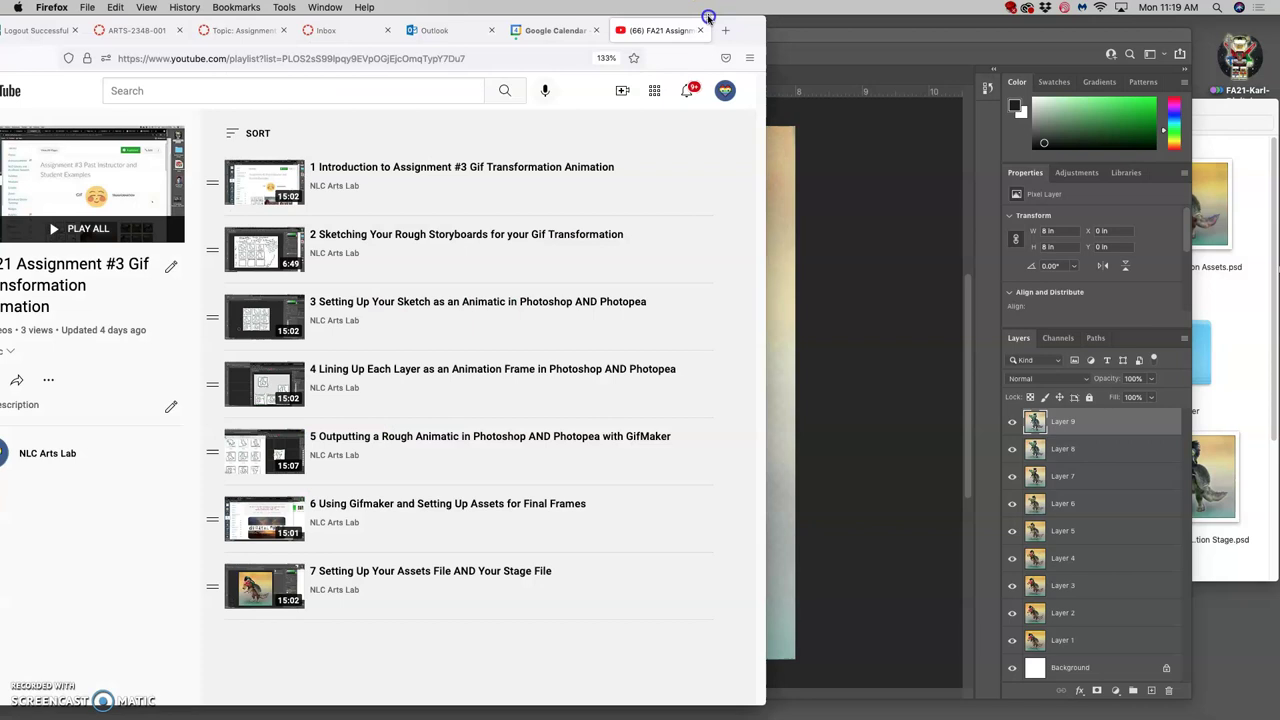
pyautogui.click(233, 31)
pyautogui.moveTo(233, 31); pyautogui.dragTo(662, 40)
pyautogui.scroll(2, 514, 177)
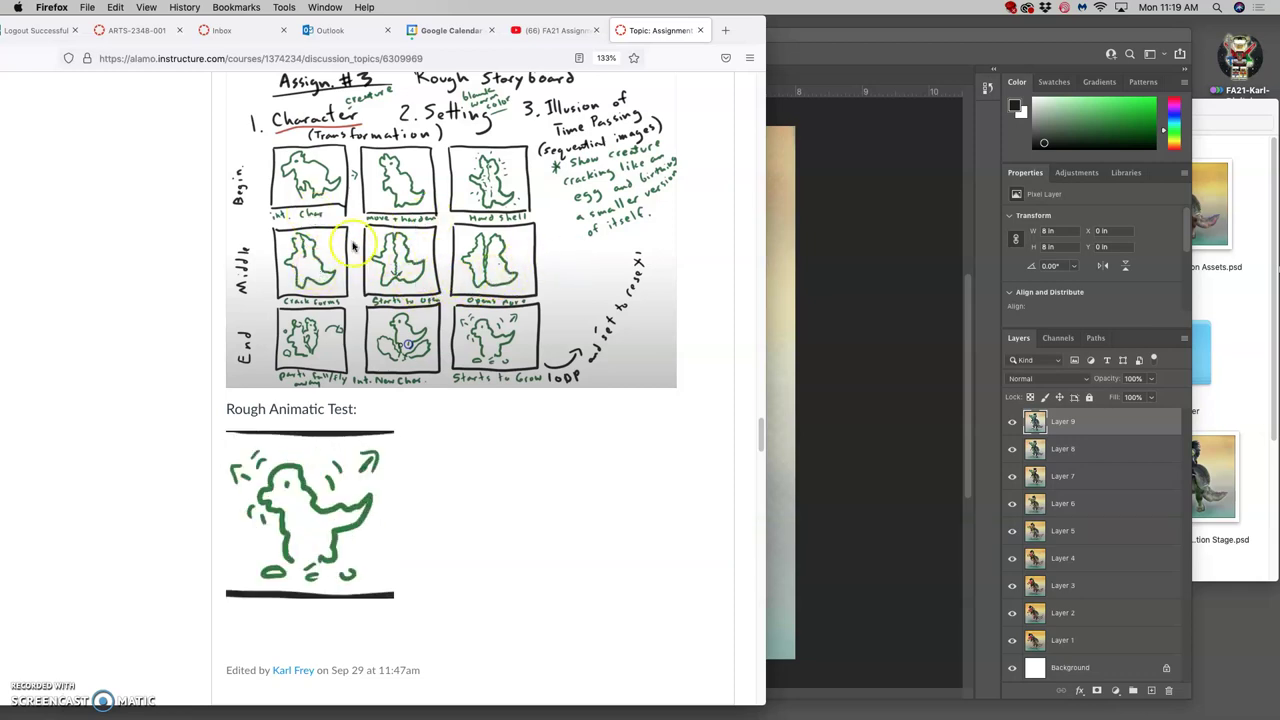
pyautogui.click(850, 285)
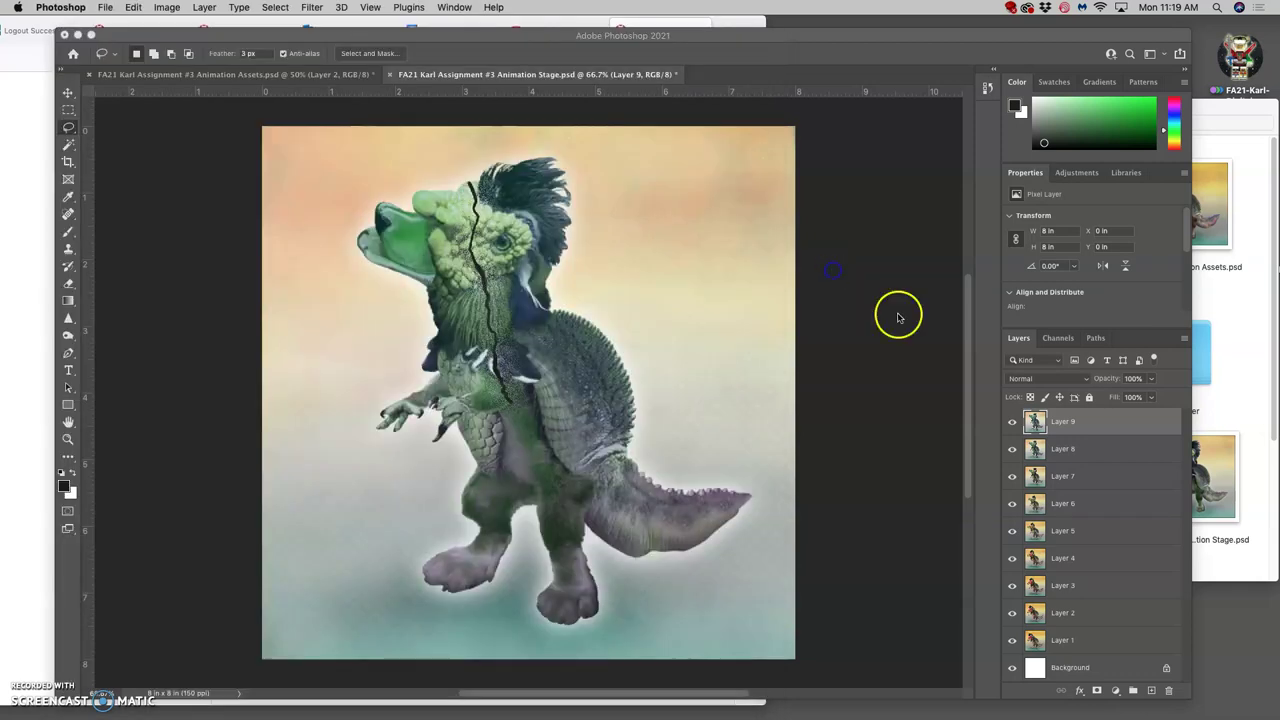
# - Hide the frame layers one by one from Layer 9 down to Layer 1 in the Animation Stage document
pyautogui.click(1012, 422)
pyautogui.click(1012, 449)
pyautogui.click(1012, 476)
pyautogui.click(1012, 503)
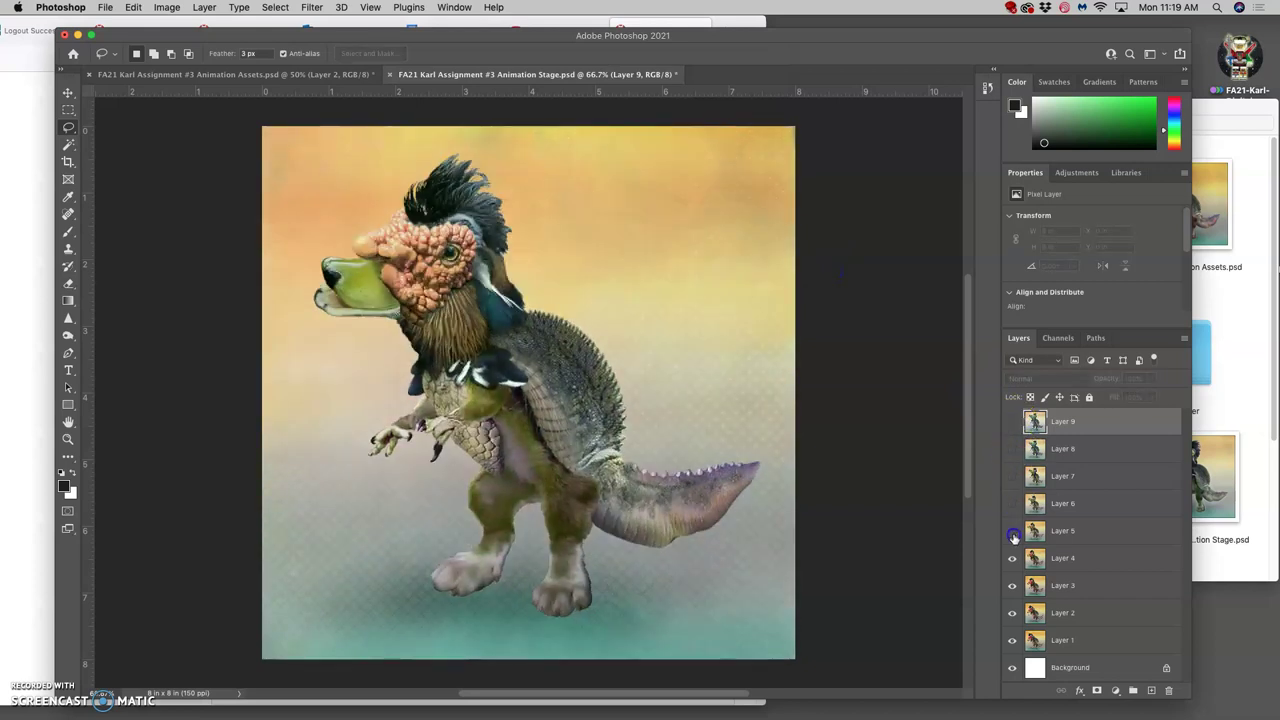
pyautogui.click(1012, 531)
pyautogui.click(1012, 558)
pyautogui.click(1012, 585)
pyautogui.click(1012, 612)
pyautogui.click(1012, 640)
# - Show the frame layers one by one from Layer 1 up to Layer 9, and save the Animation Stage document
pyautogui.click(1012, 640)
pyautogui.click(1012, 612)
pyautogui.click(1012, 585)
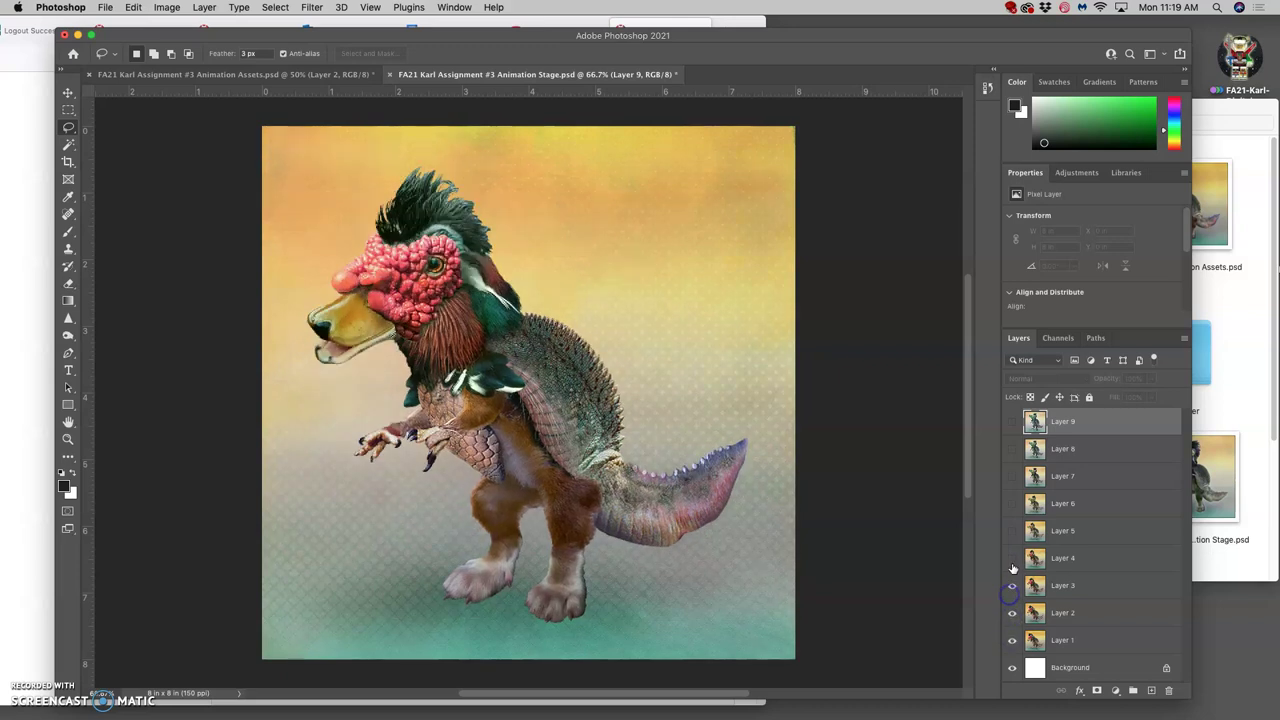
pyautogui.click(1012, 558)
pyautogui.click(1012, 531)
pyautogui.click(1012, 503)
pyautogui.click(1012, 476)
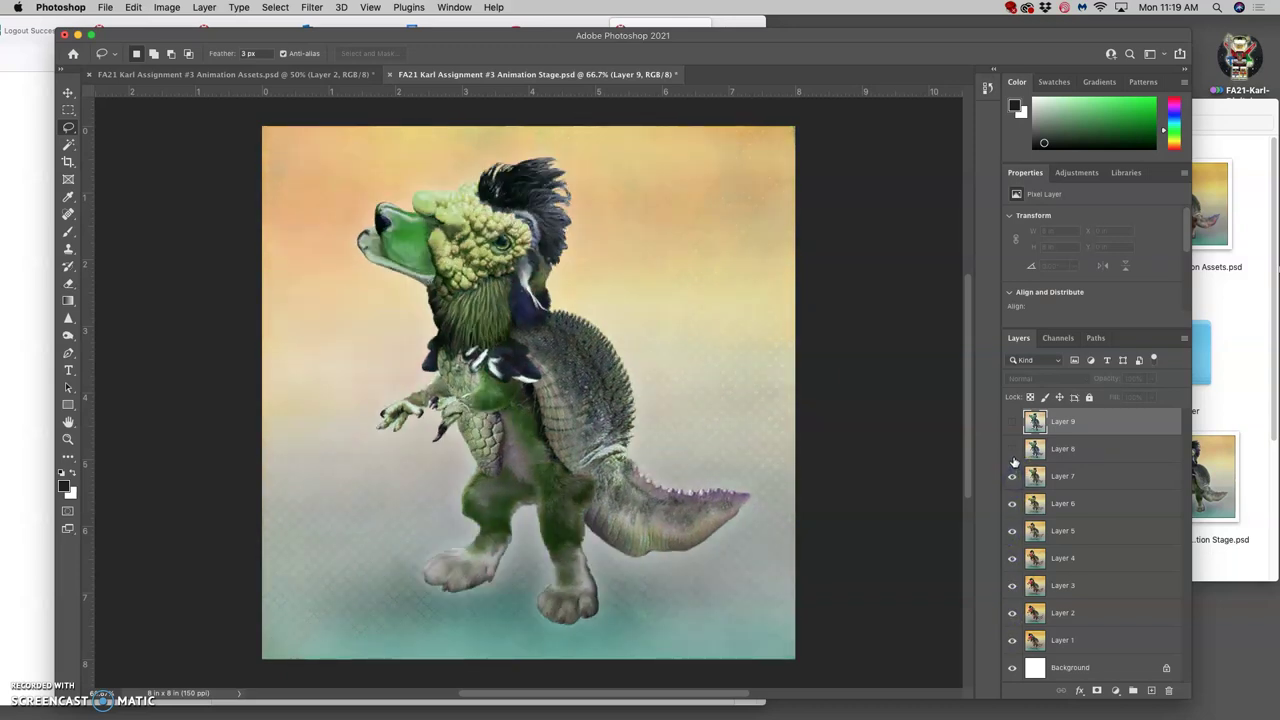
pyautogui.click(1012, 449)
pyautogui.click(1012, 423)
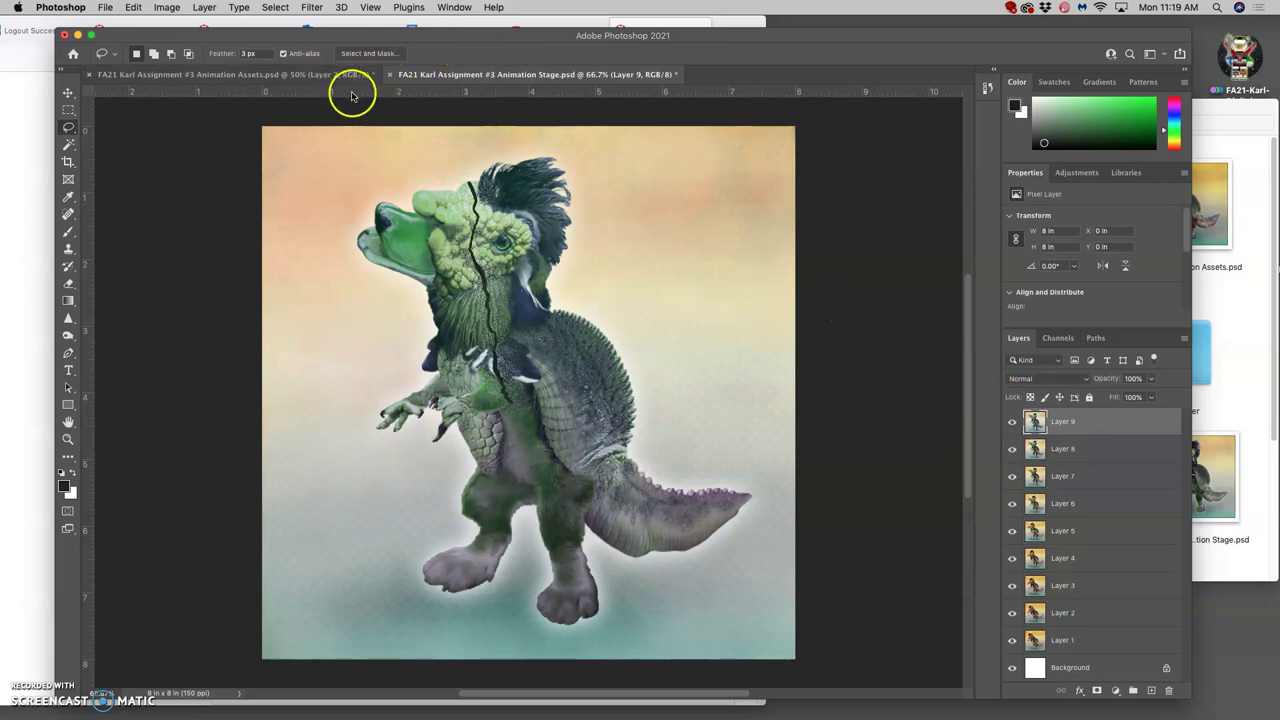
pyautogui.press('super+s')
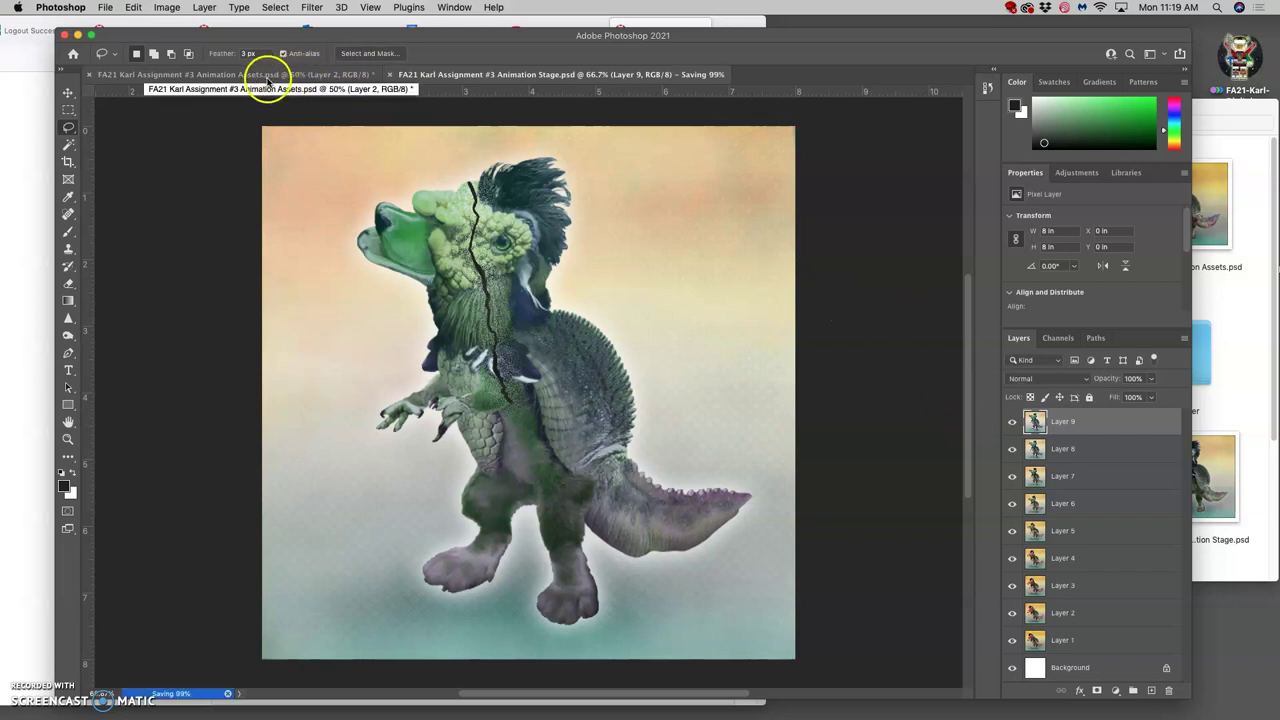
# - In the Animation Assets document, deselect and delete the merged Layer 2, and show the original CRACK layer
pyautogui.click(268, 78)
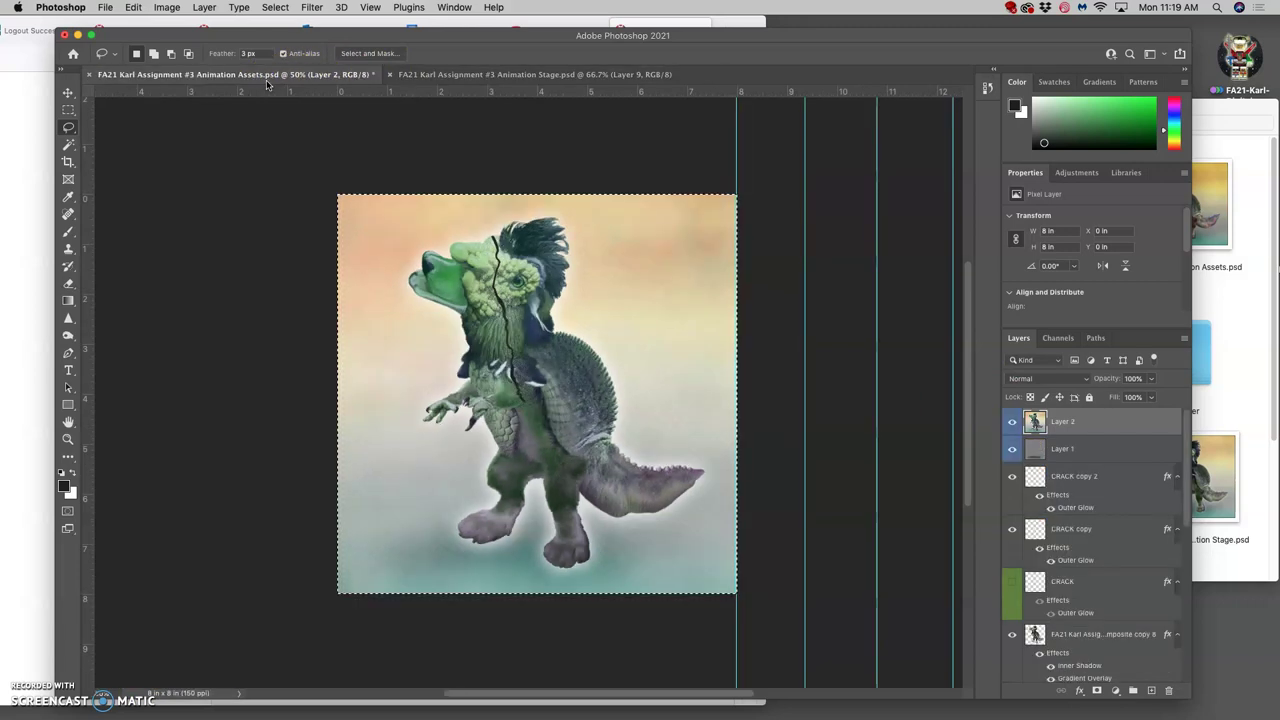
pyautogui.keyDown('shift'); pyautogui.click(1012, 452); pyautogui.keyUp('shift')
pyautogui.press('super+d')
pyautogui.press('BackSpace')
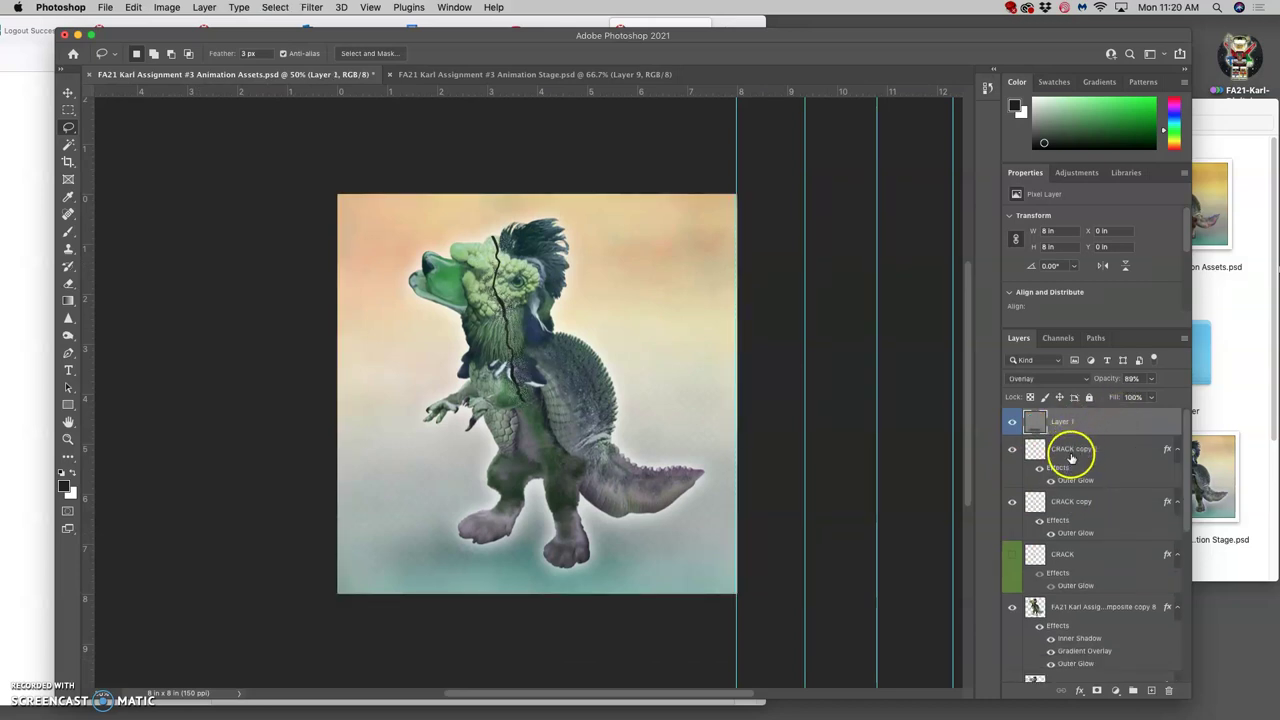
pyautogui.click(1013, 554)
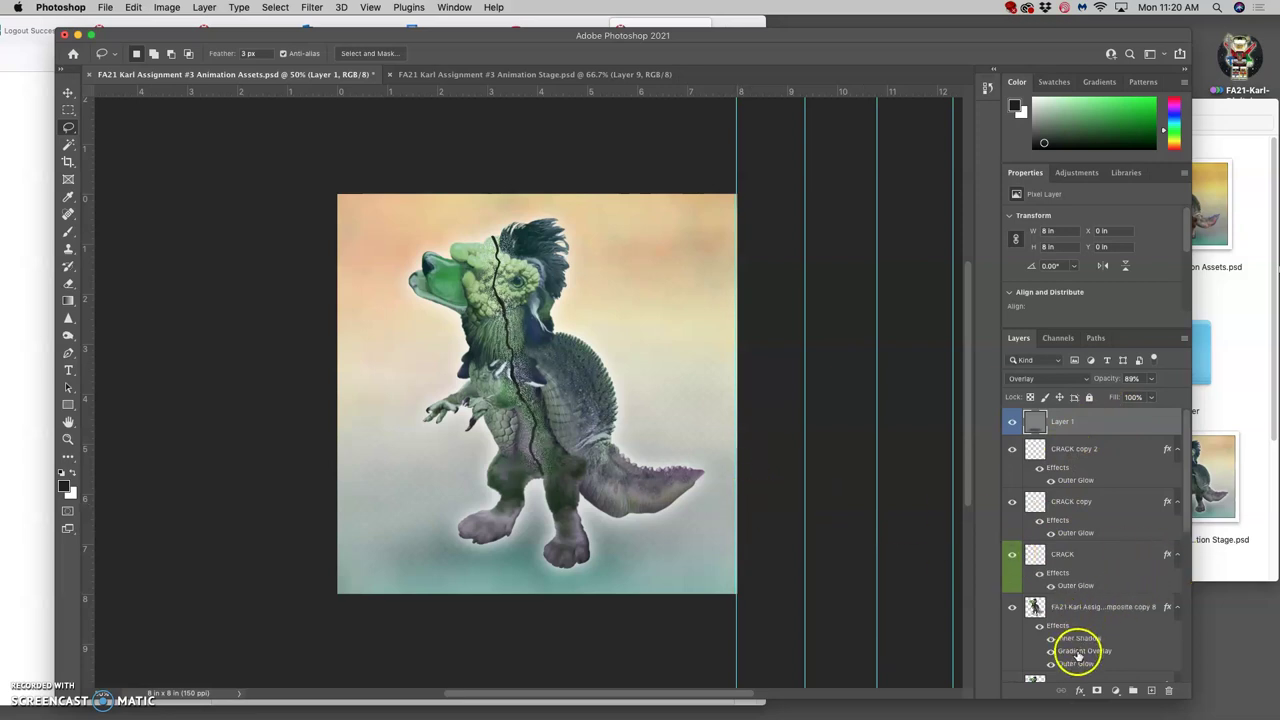
# - Adjust the creature composite copy 8 layer style: Inner Shadow opacity 23% and noise 46%, Outer Glow size 90 px
pyautogui.doubleClick(1078, 655)
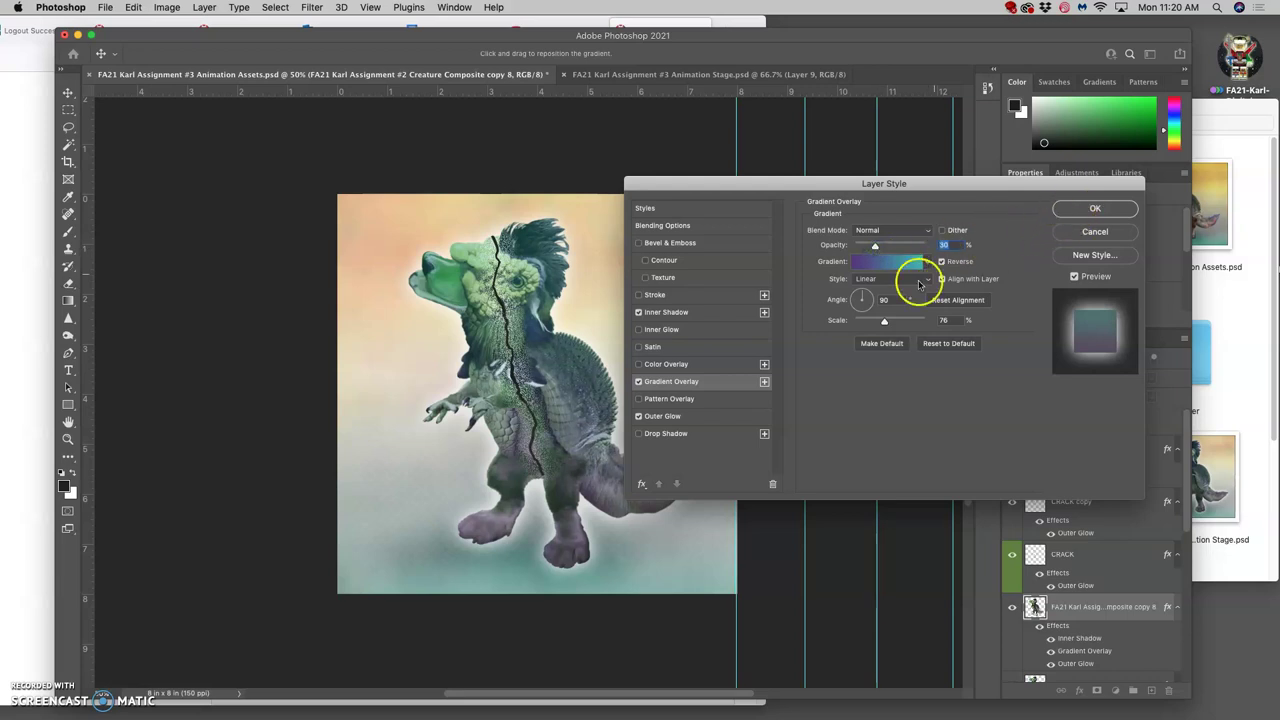
pyautogui.click(699, 313)
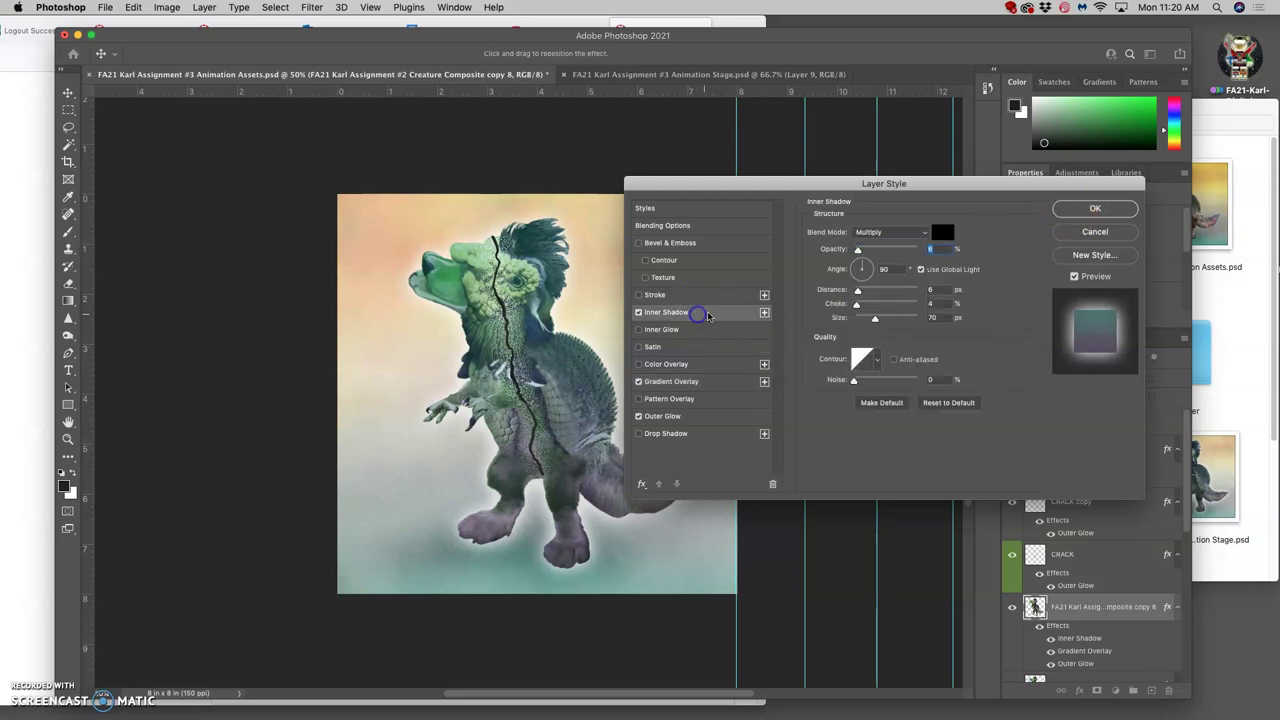
pyautogui.moveTo(857, 251); pyautogui.dragTo(868, 251)
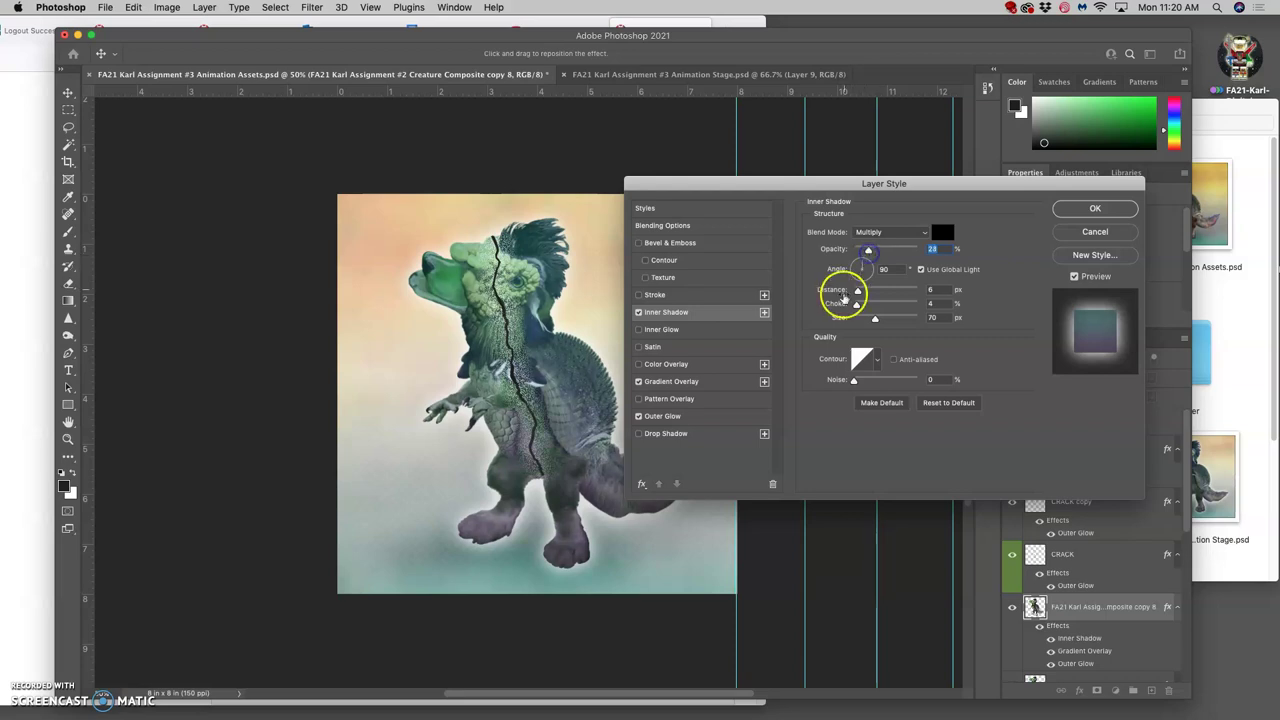
pyautogui.moveTo(855, 380); pyautogui.dragTo(882, 380)
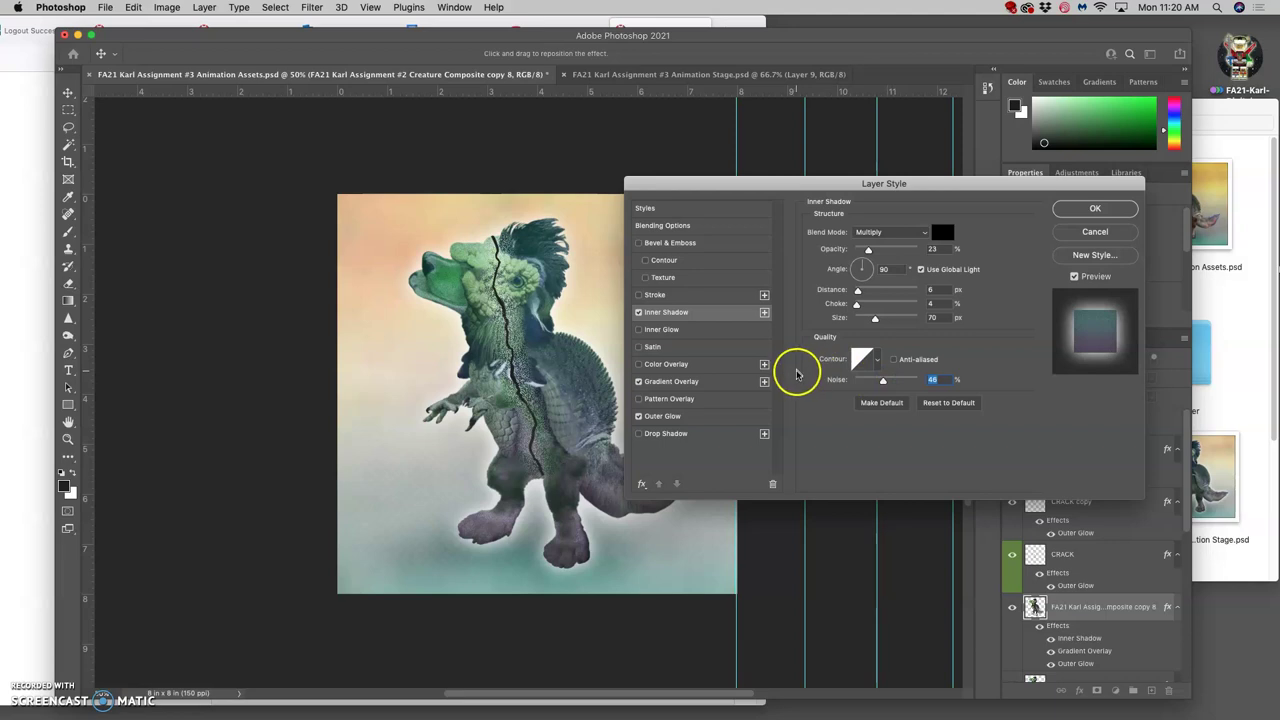
pyautogui.click(718, 416)
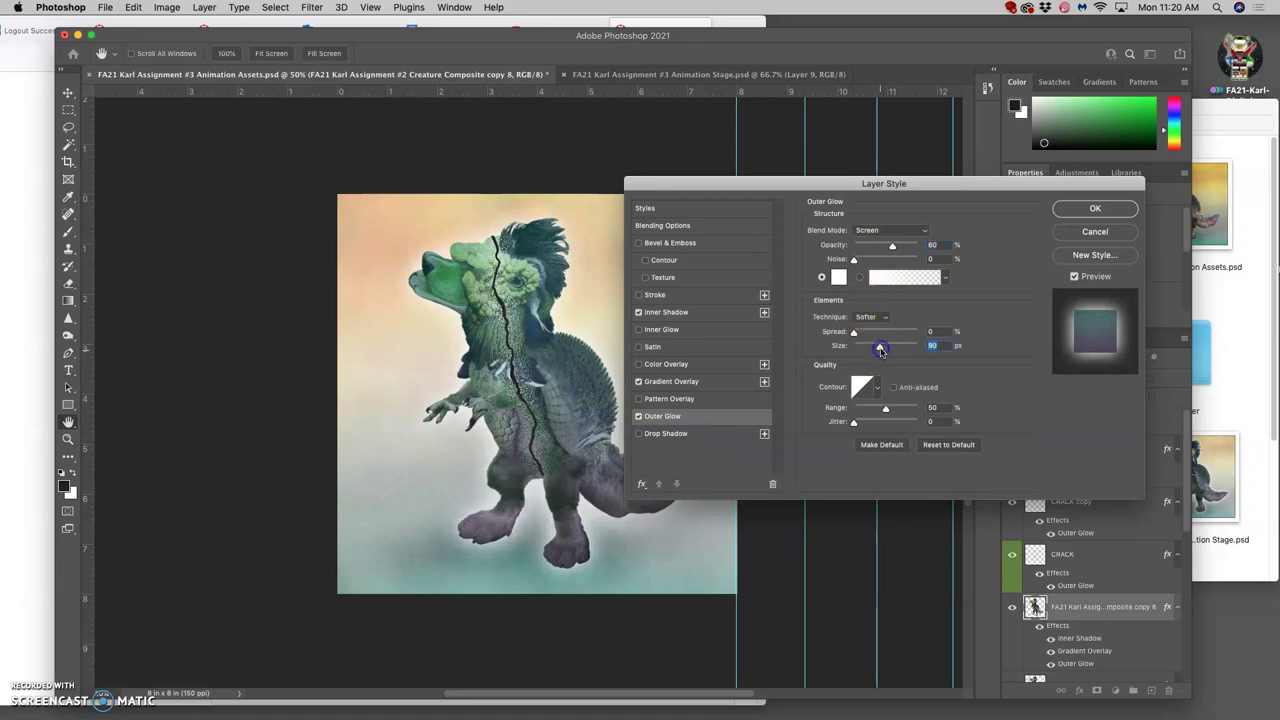
pyautogui.click(1118, 208)
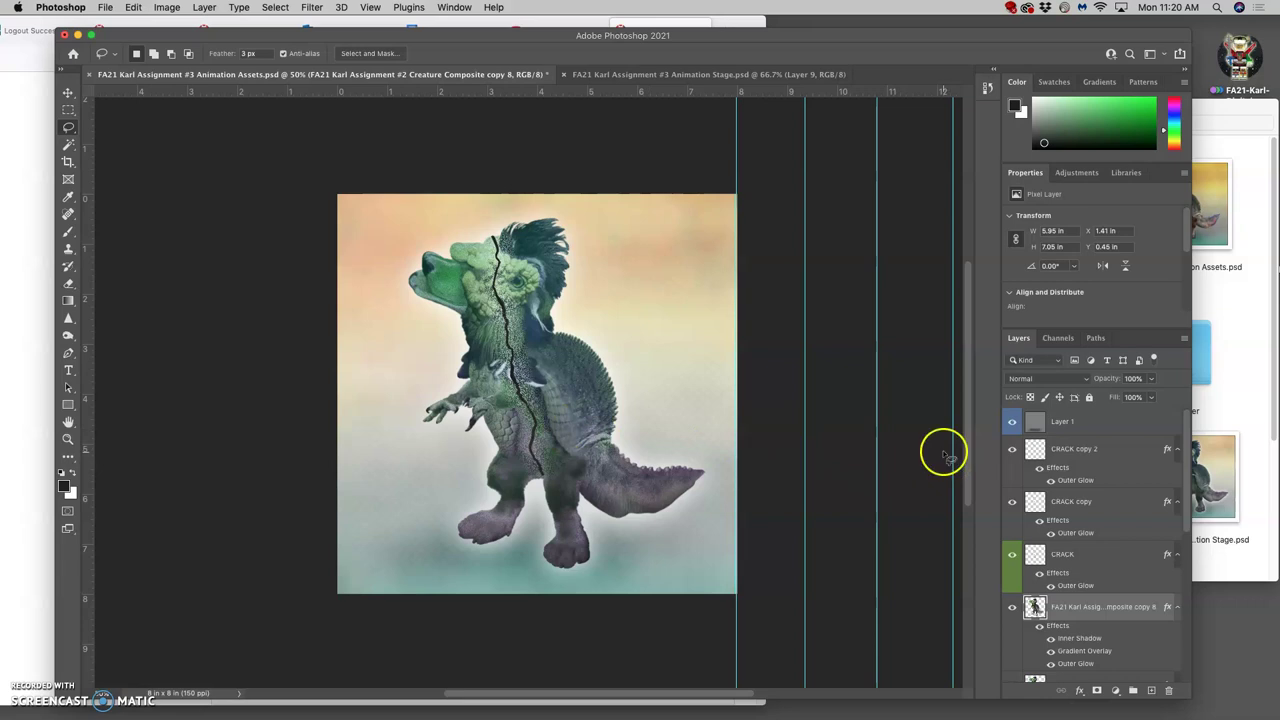
# - Thicken the crack with Brush strokes on the CRACK copy 2 layer, starting at the top of the creature's head
pyautogui.click(1076, 453)
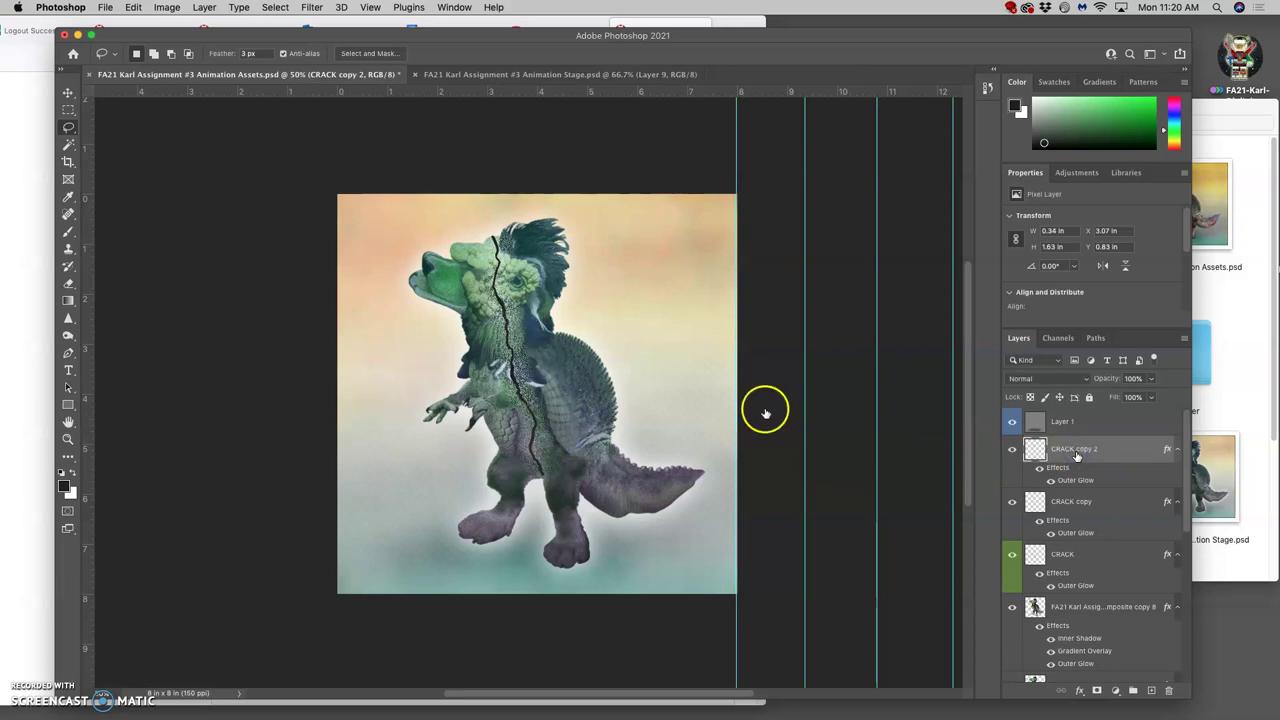
pyautogui.click(68, 231)
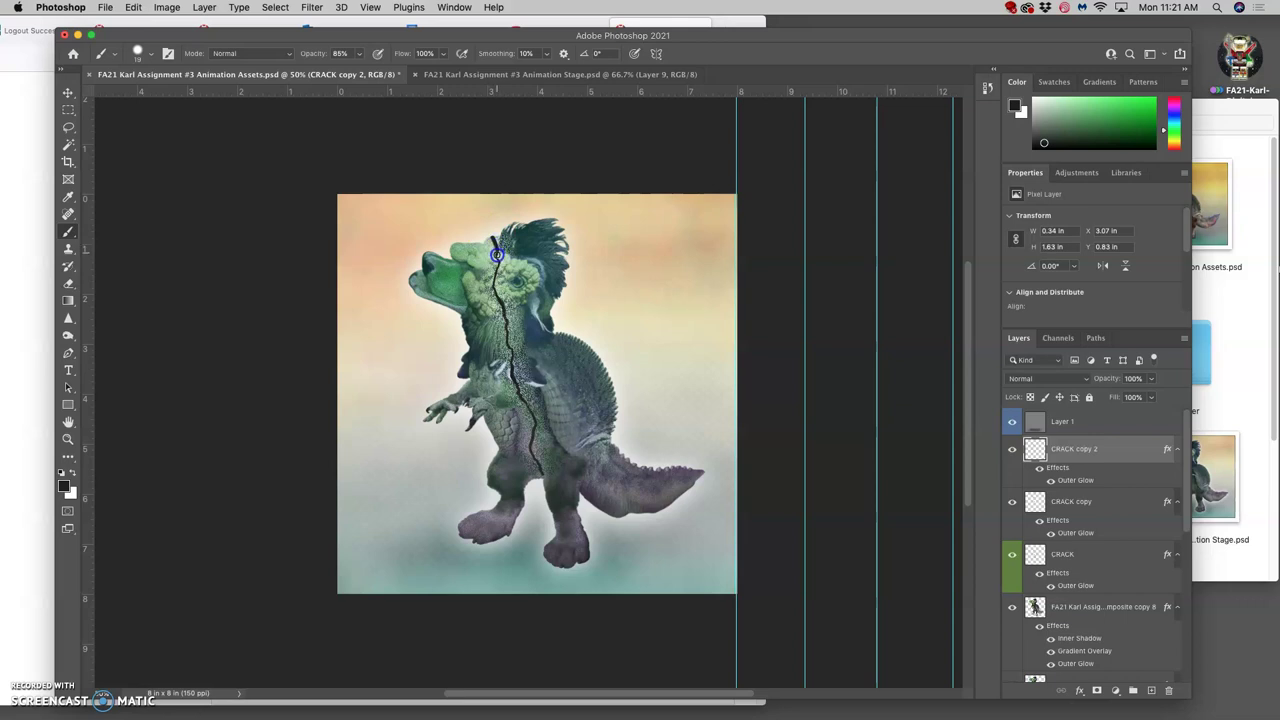
pyautogui.moveTo(498, 262)
pyautogui.mouseDown()
pyautogui.moveTo(498, 304)
pyautogui.moveTo(489, 240)
pyautogui.mouseUp()
pyautogui.click(495, 383)
# - Shift the clouds-1850093_1920 copy 2 layer about 0.9 in to the right with Free Transform
pyautogui.moveTo(1113, 468)
pyautogui.mouseDown()
pyautogui.moveTo(1094, 429)
pyautogui.moveTo(1108, 491)
pyautogui.mouseUp()
pyautogui.scroll(-5, 1100, 494)
pyautogui.scroll(-3, 1100, 502)
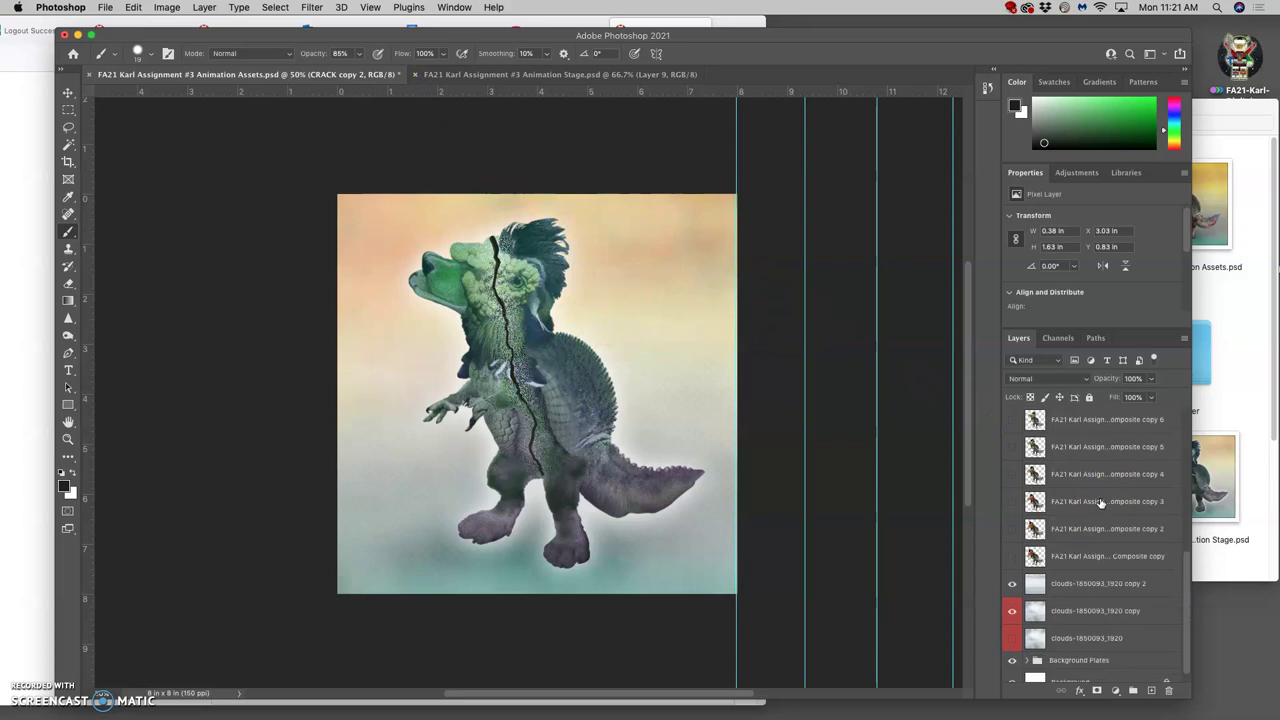
pyautogui.click(1087, 593)
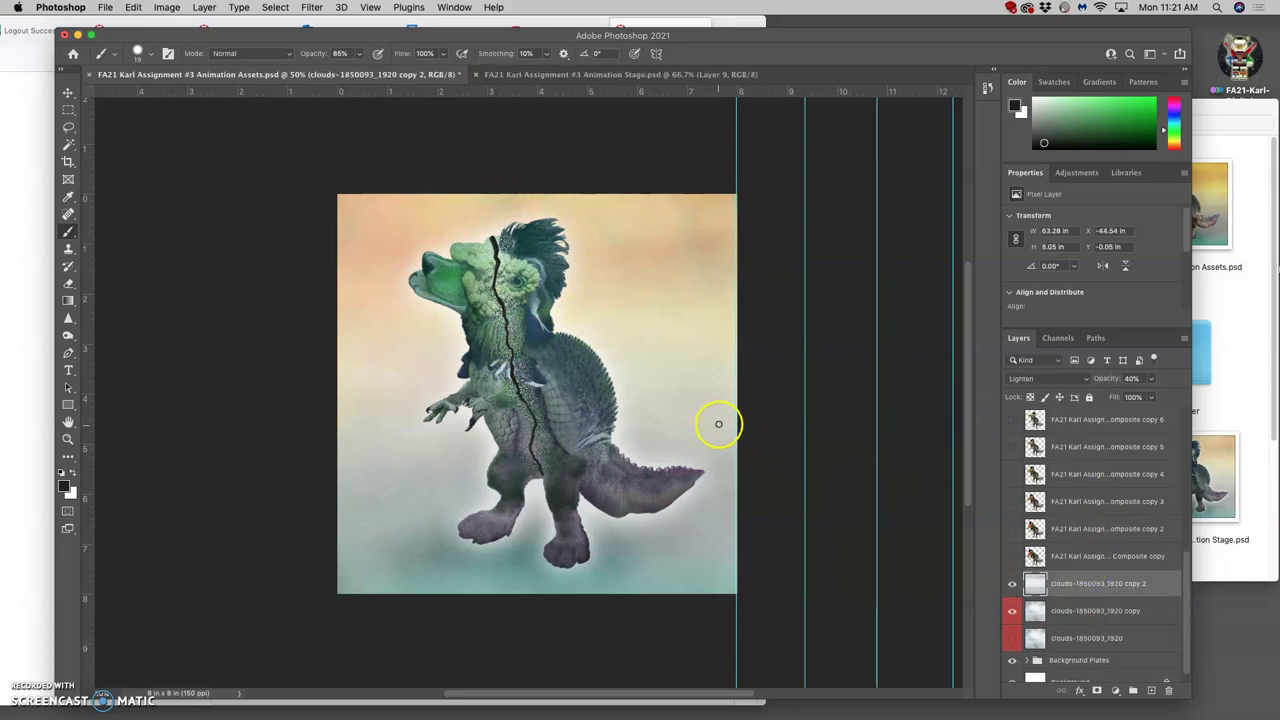
pyautogui.press('super+t')
pyautogui.moveTo(687, 374); pyautogui.dragTo(683, 371)
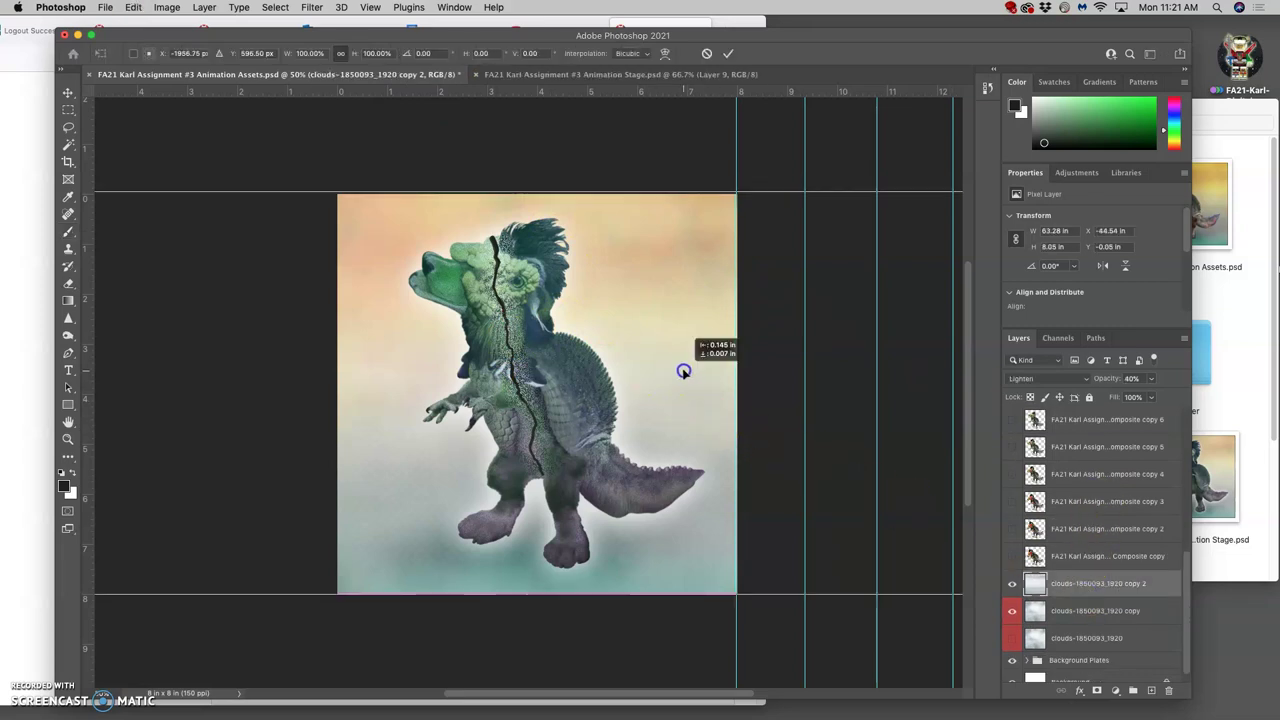
pyautogui.moveTo(706, 372); pyautogui.dragTo(731, 367)
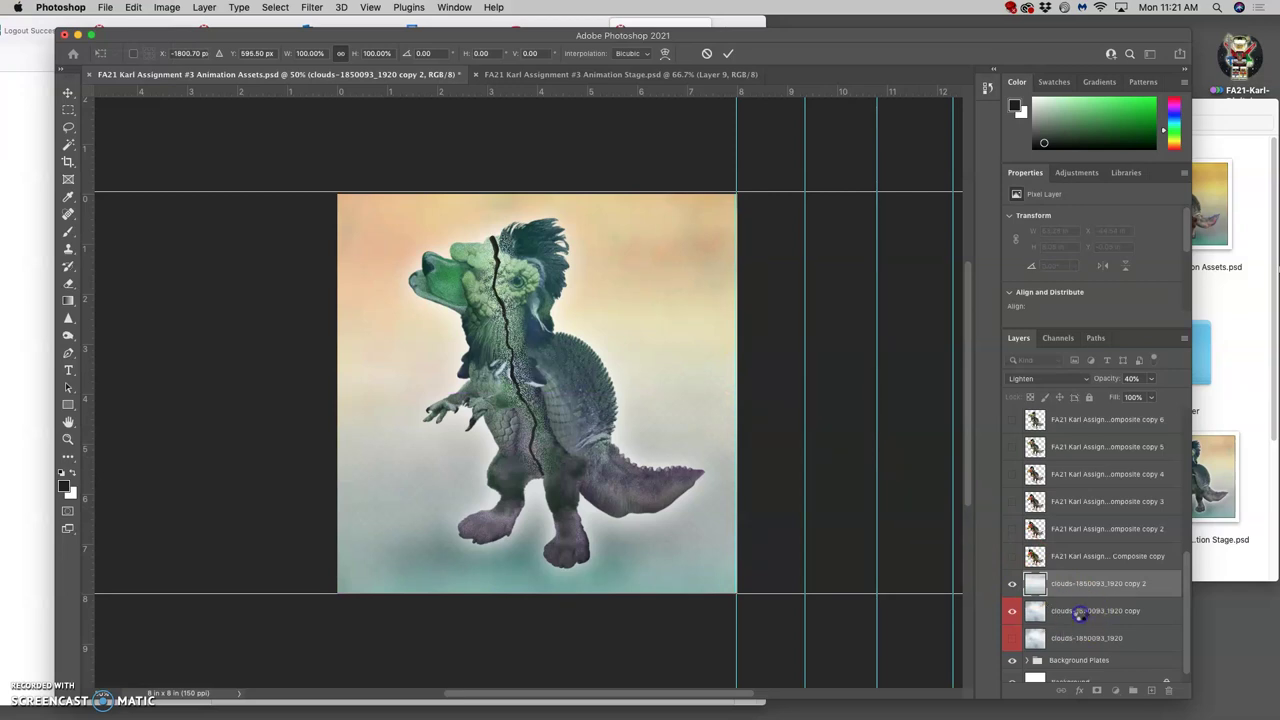
pyautogui.press('Return')
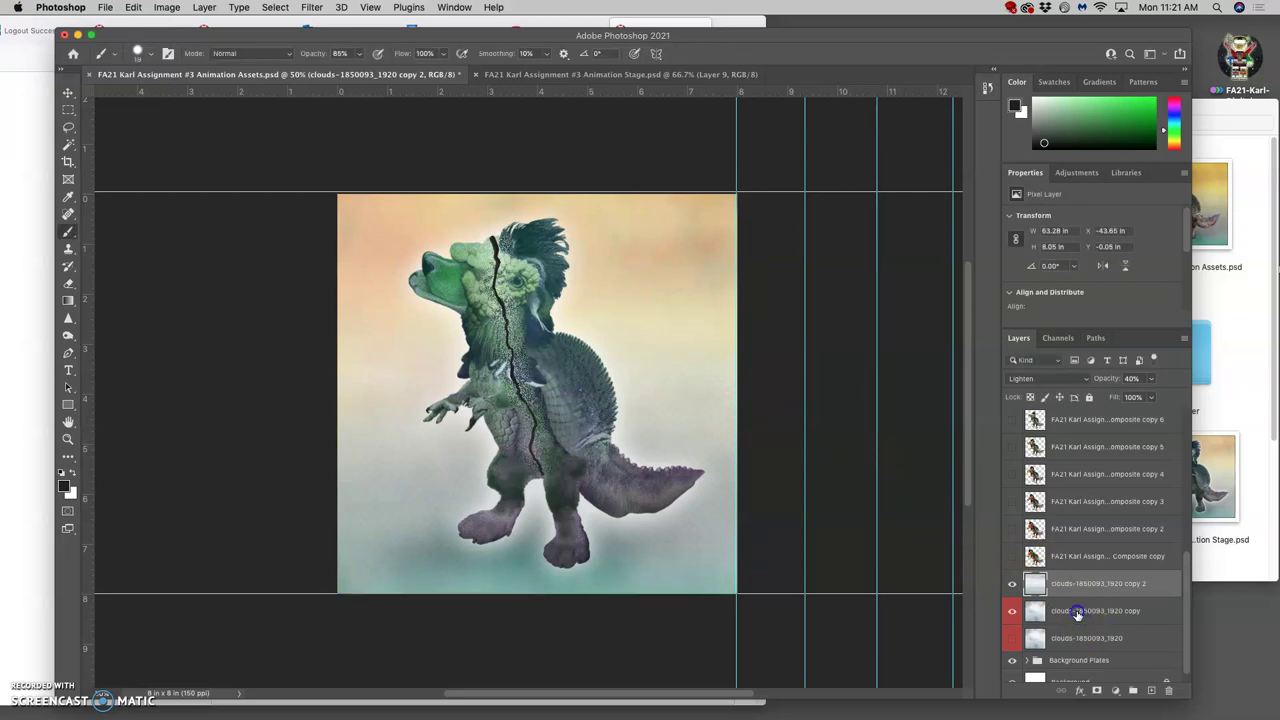
# - Set the clouds-1850093_1920 copy layer's opacity to 64%, and select the top overlay layer, Layer 1
pyautogui.click(1077, 612)
pyautogui.click(1151, 379)
pyautogui.moveTo(1159, 397); pyautogui.dragTo(1160, 397)
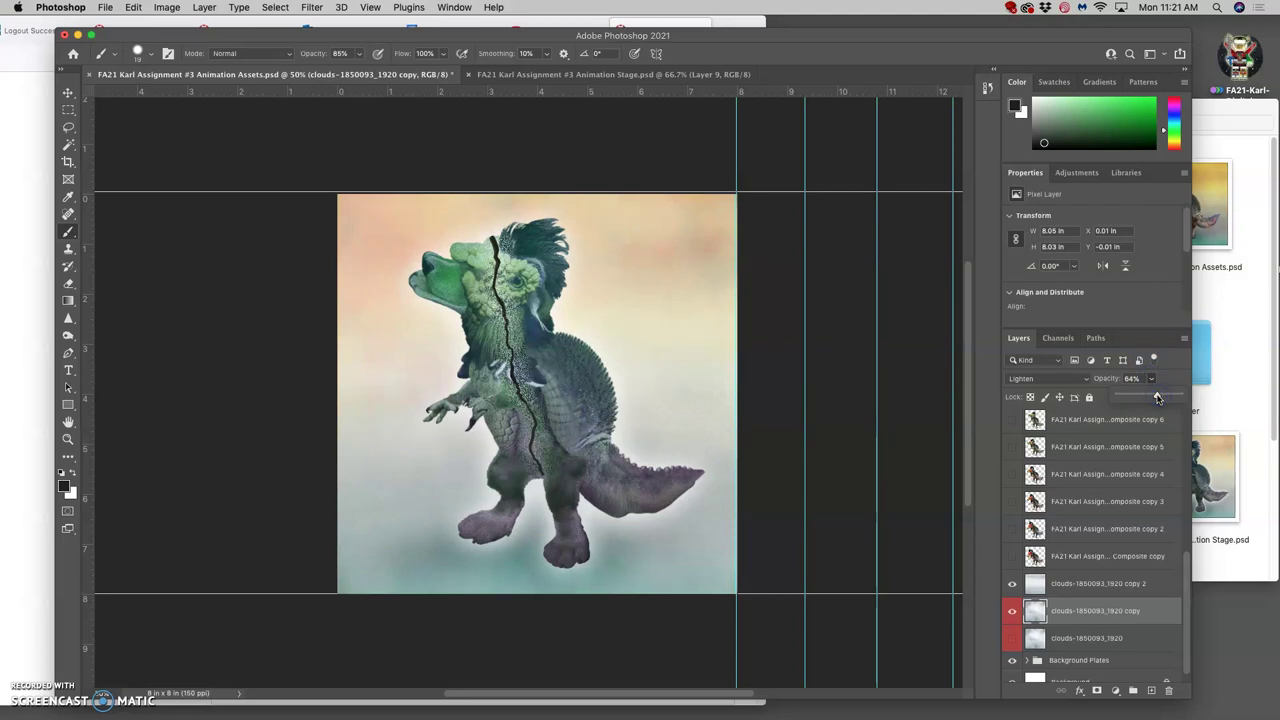
pyautogui.scroll(5, 1069, 546)
pyautogui.click(1065, 423)
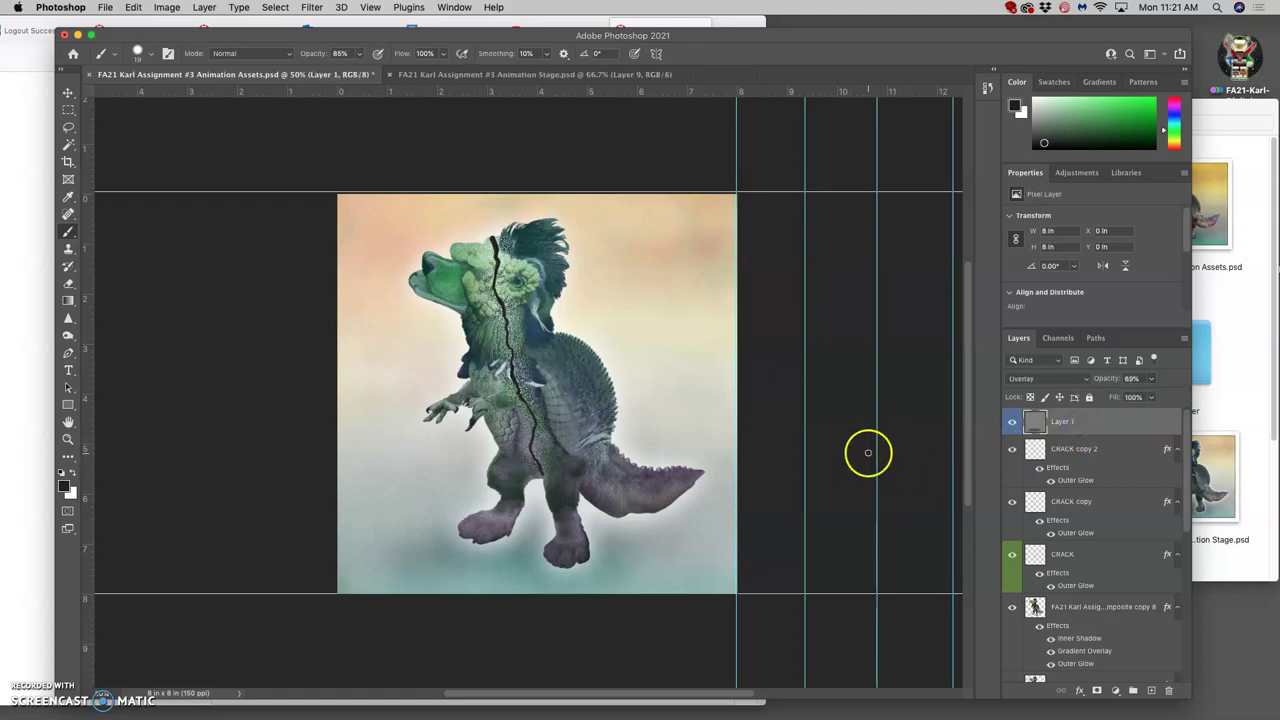
# - Compare the latest frames in the Animation Stage document by hiding and reshowing Layer 9 and Layer 8
pyautogui.click(613, 75)
pyautogui.click(1012, 422)
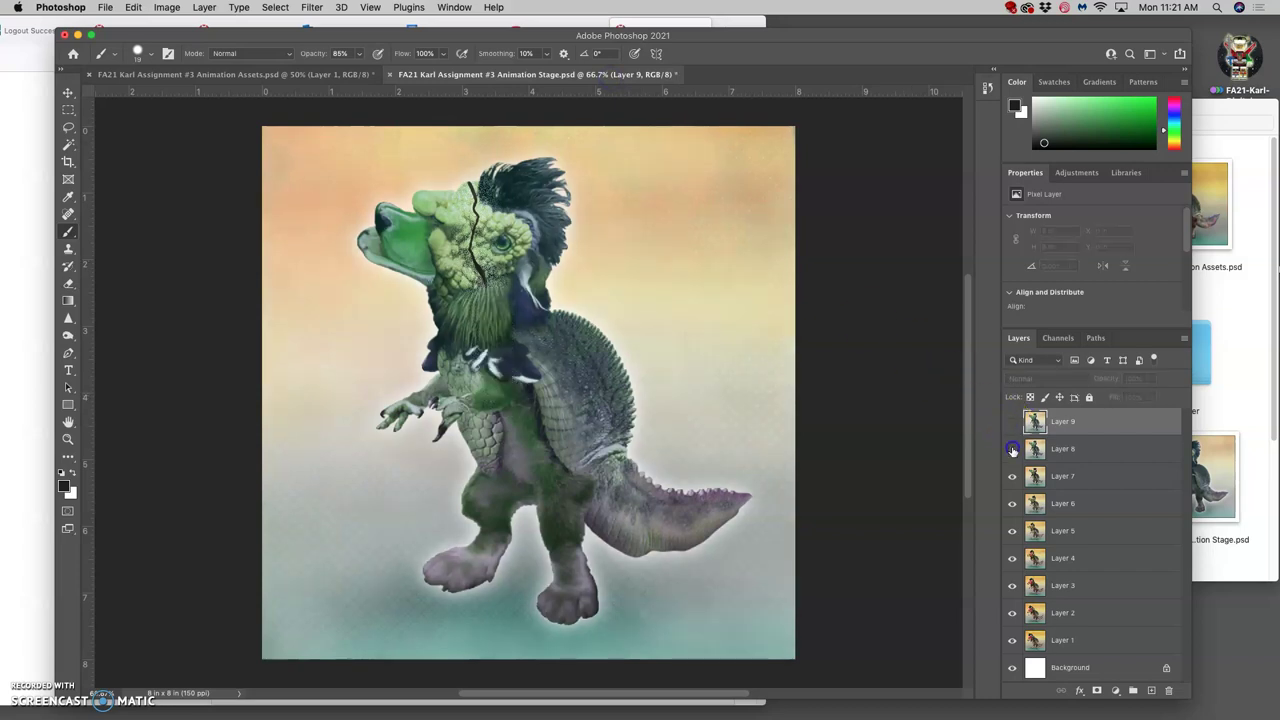
pyautogui.click(1012, 449)
pyautogui.click(1012, 449)
pyautogui.click(1012, 422)
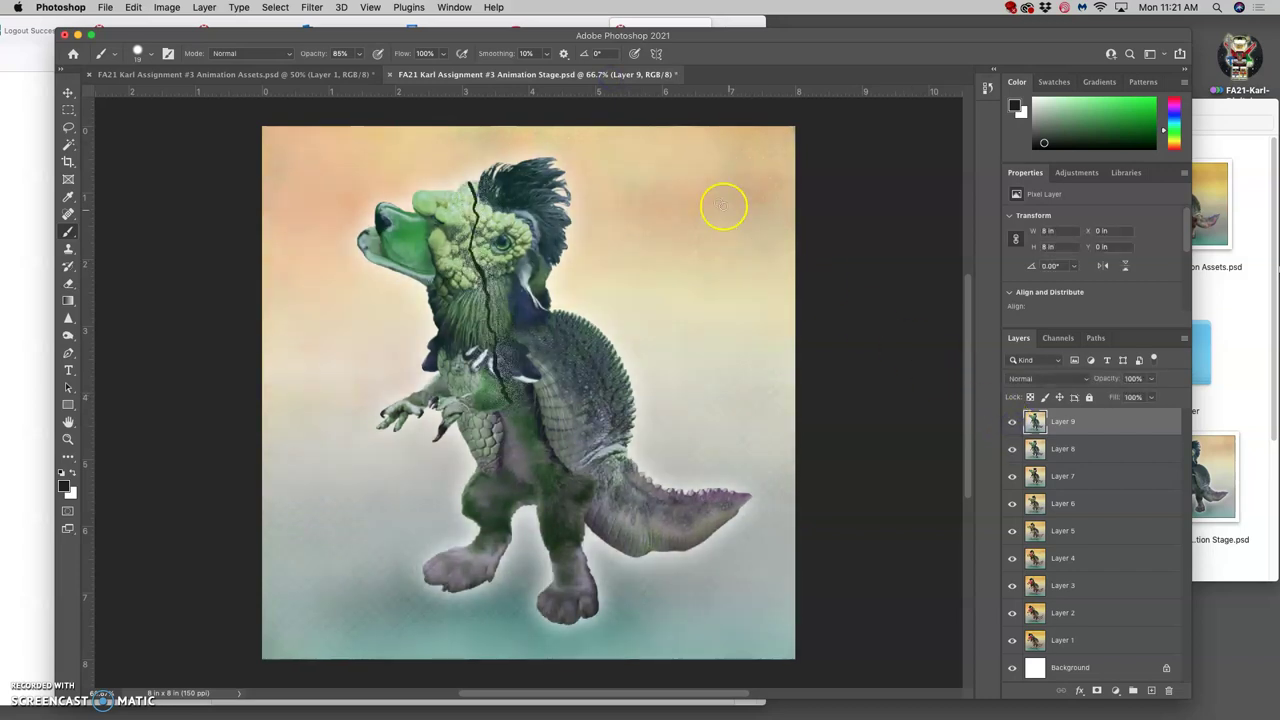
# - Return to the Animation Assets document and merge everything visible into a new layer above Layer 1, keeping the original layers
pyautogui.click(323, 75)
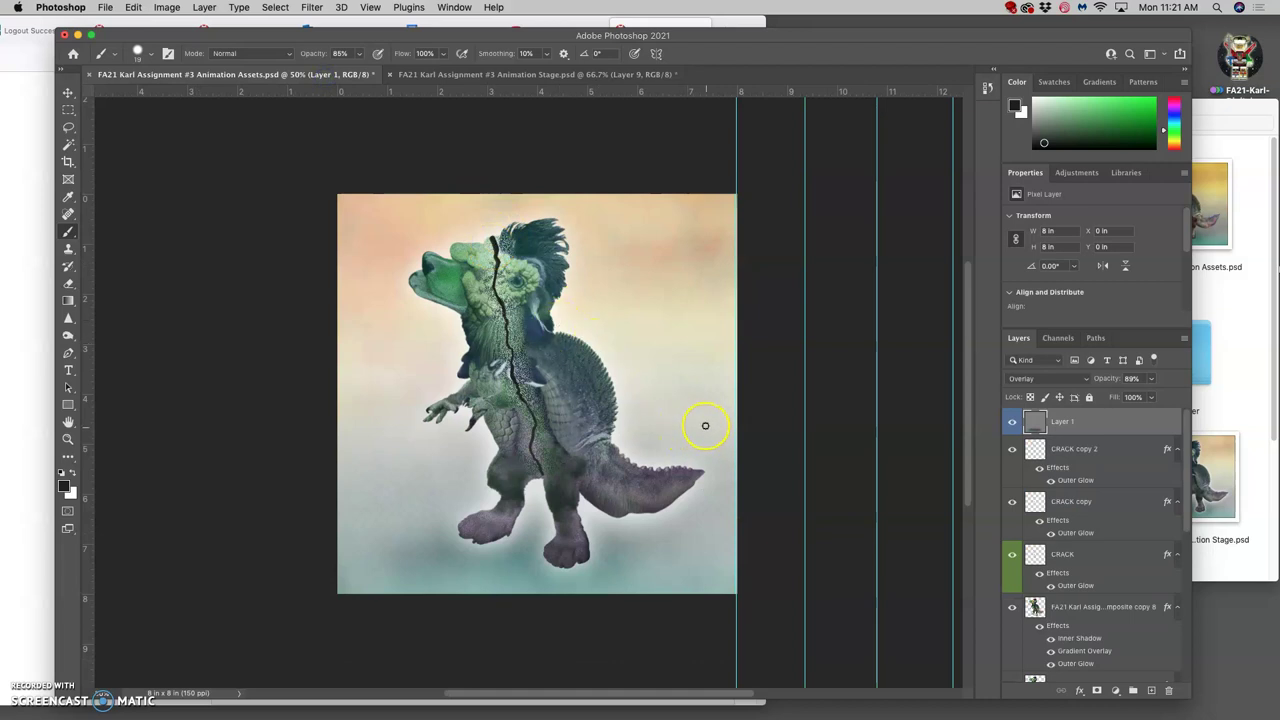
pyautogui.click(204, 7)
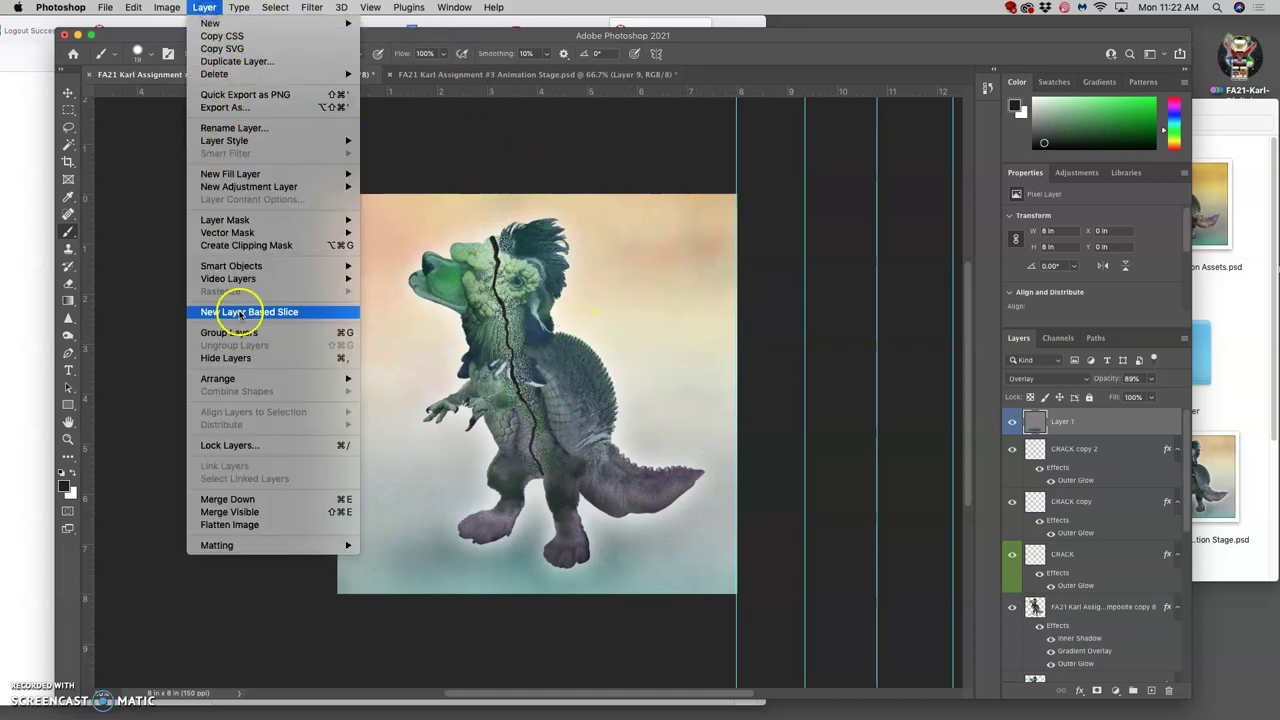
pyautogui.click(240, 499)
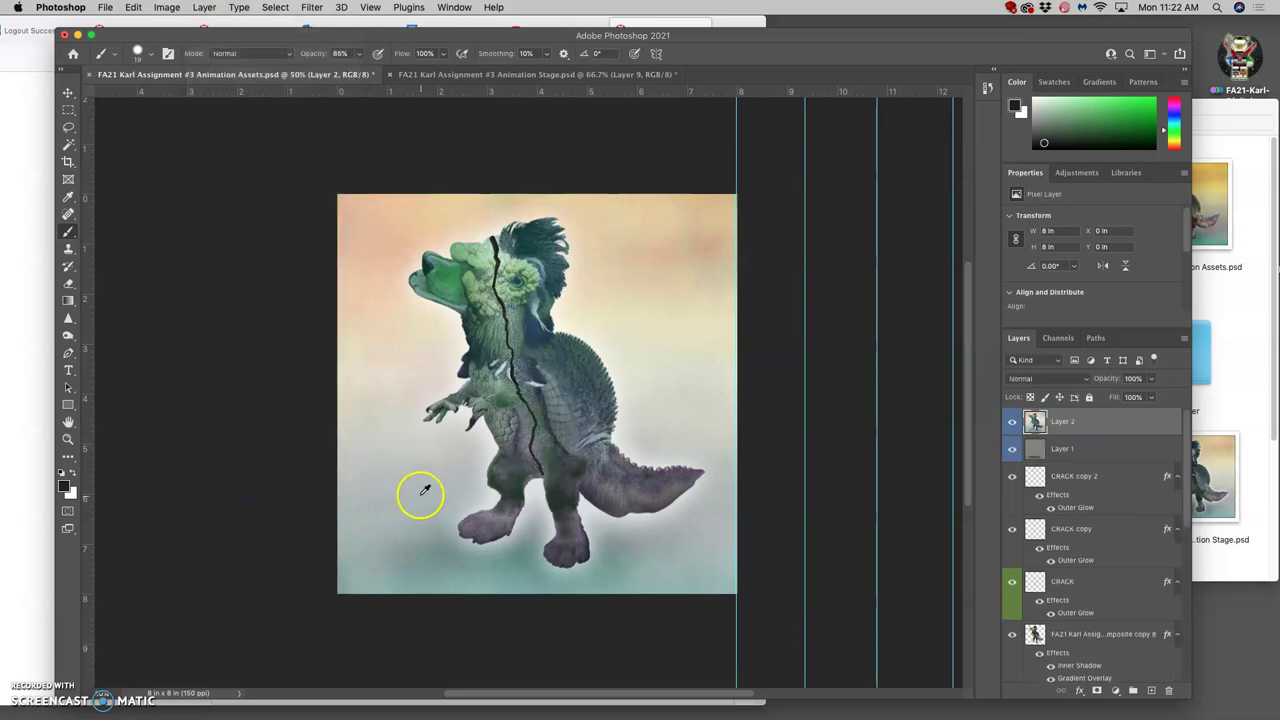
# - Copy the whole merged image and paste it into the Animation Stage document as a new layer above Layer 9
pyautogui.click(277, 8)
pyautogui.click(285, 27)
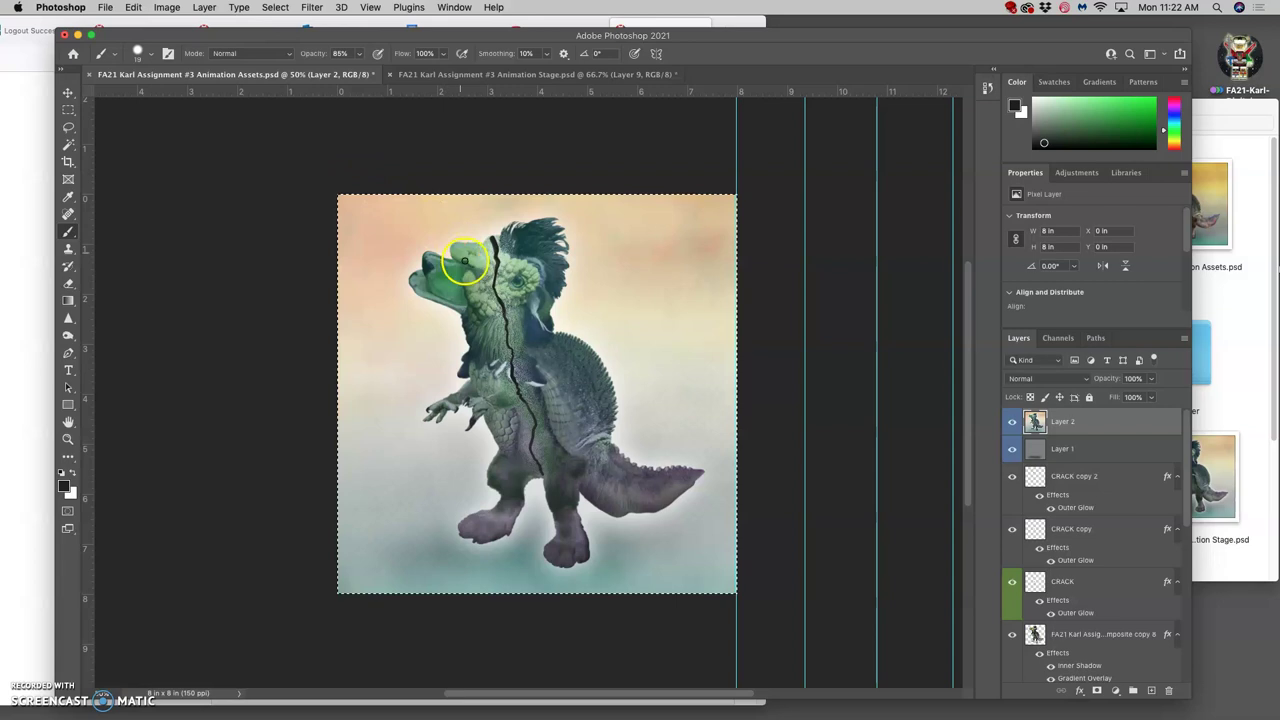
pyautogui.press('super+c')
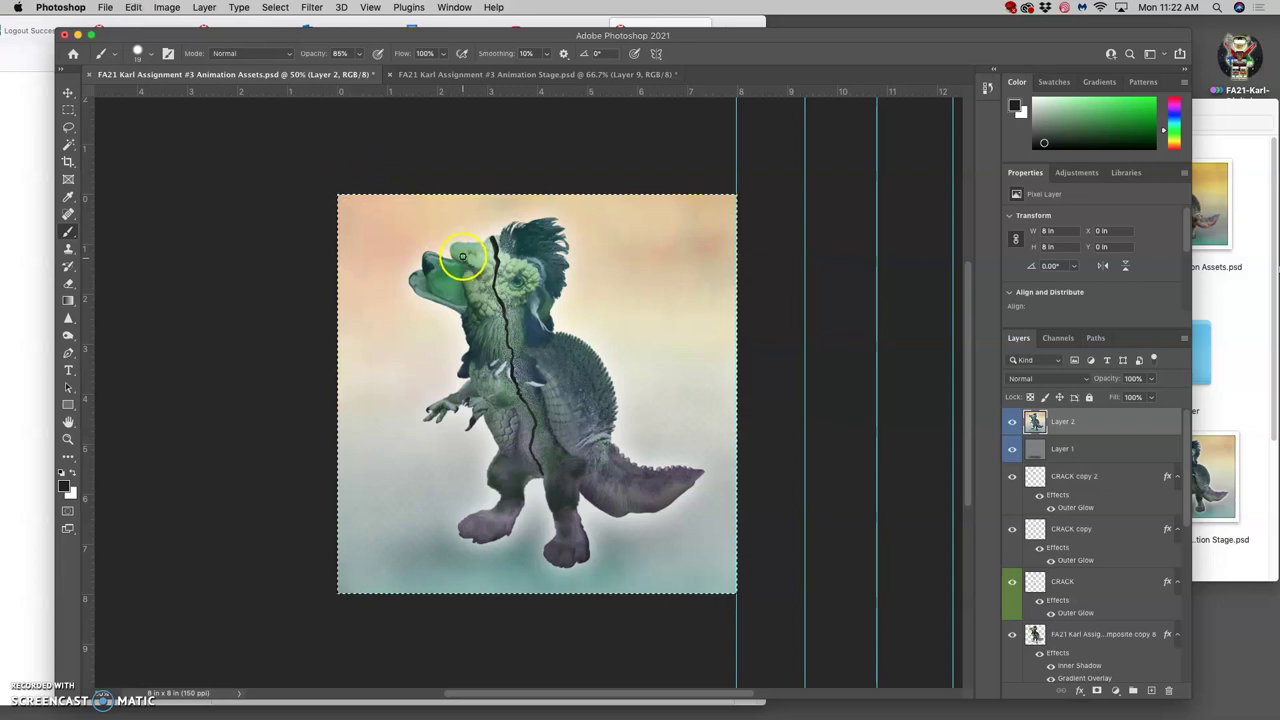
pyautogui.click(565, 74)
pyautogui.press('super+v')
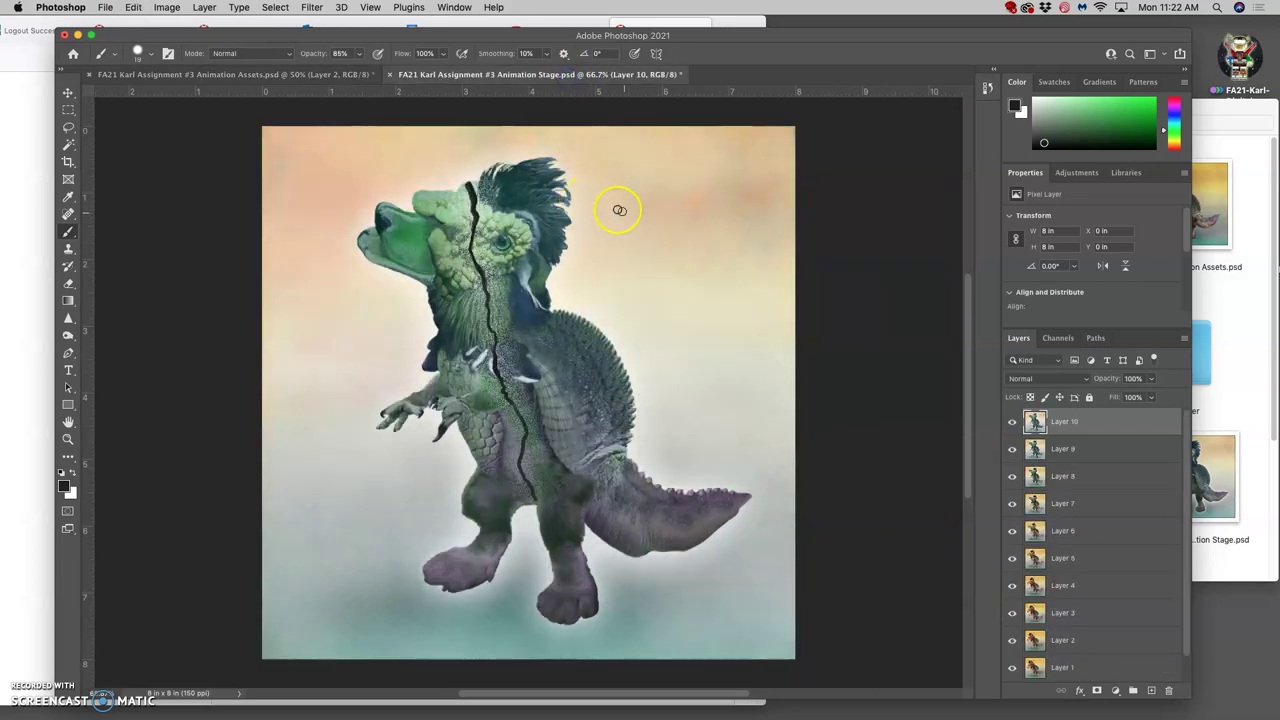
# - Go back to the Animation Assets document, clear the selection and delete the merged layer above Layer 1
pyautogui.click(295, 76)
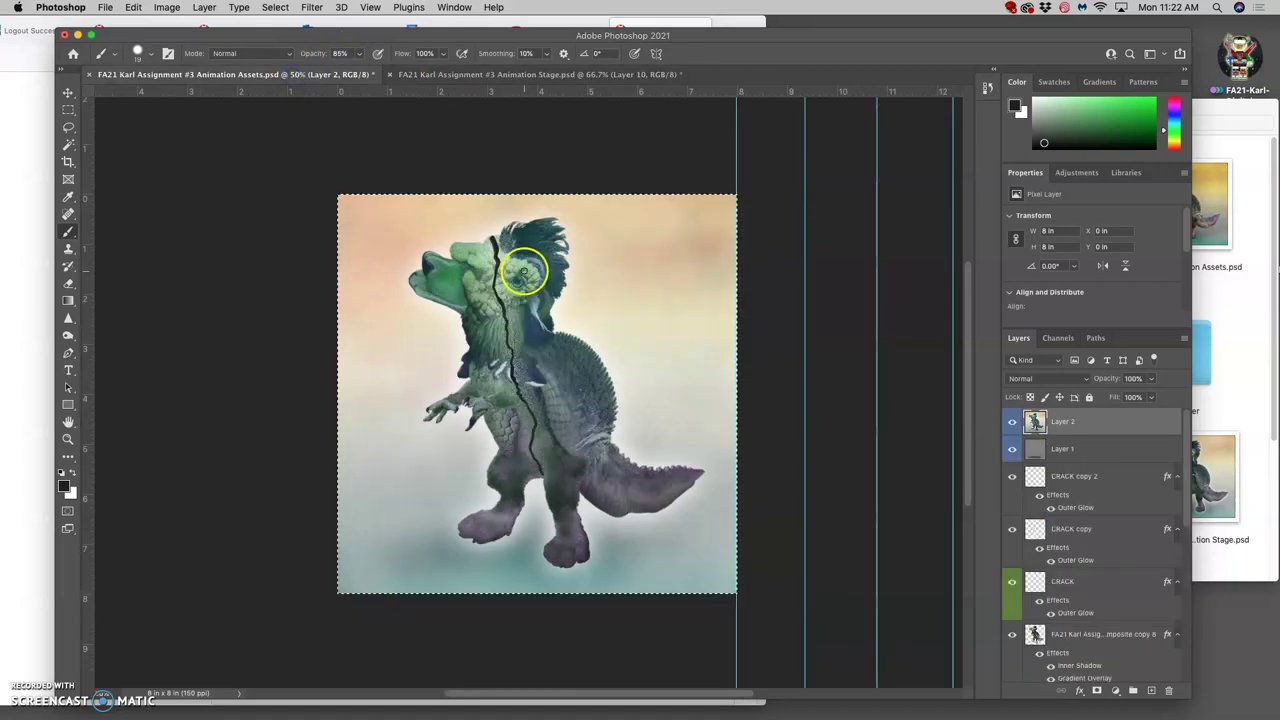
pyautogui.press('super+d')
pyautogui.moveTo(525, 268); pyautogui.dragTo(570, 276)
pyautogui.press('BackSpace')
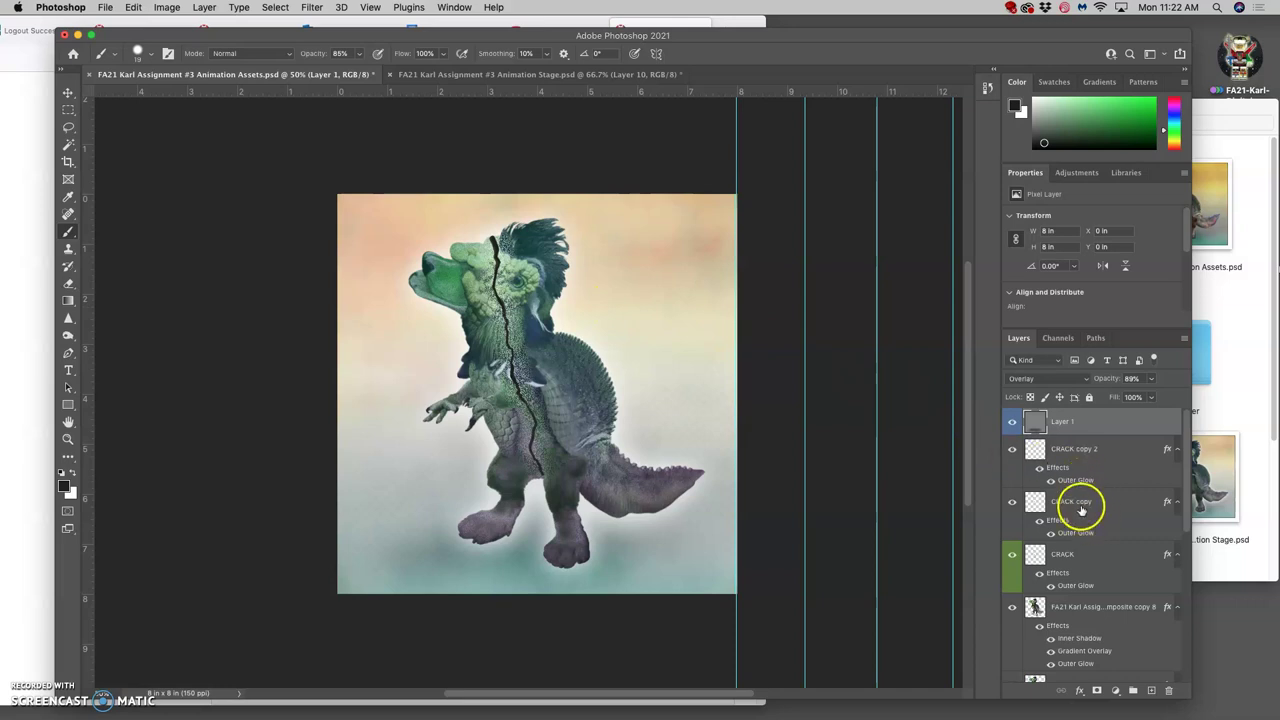
# - Switch to Firefox, close the blank new tab, review the rough storyboard's crack frames, and return to Photoshop
pyautogui.click(737, 19)
pyautogui.click(726, 30)
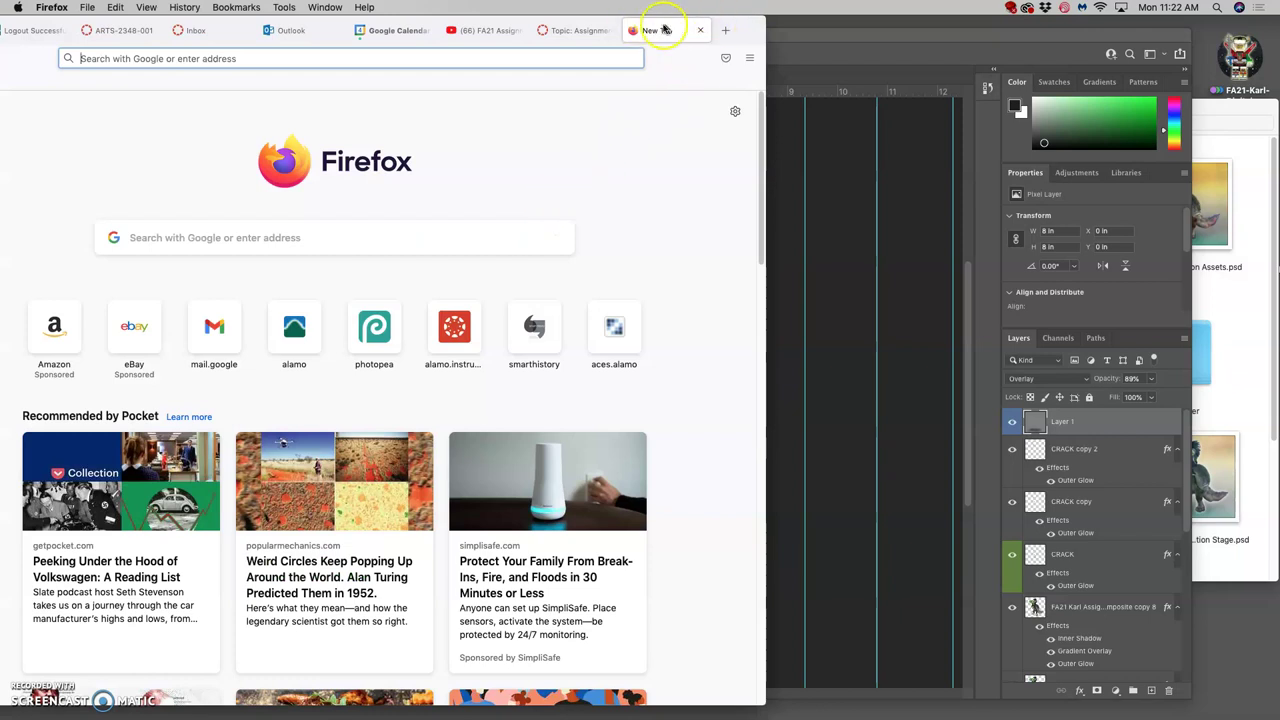
pyautogui.click(700, 30)
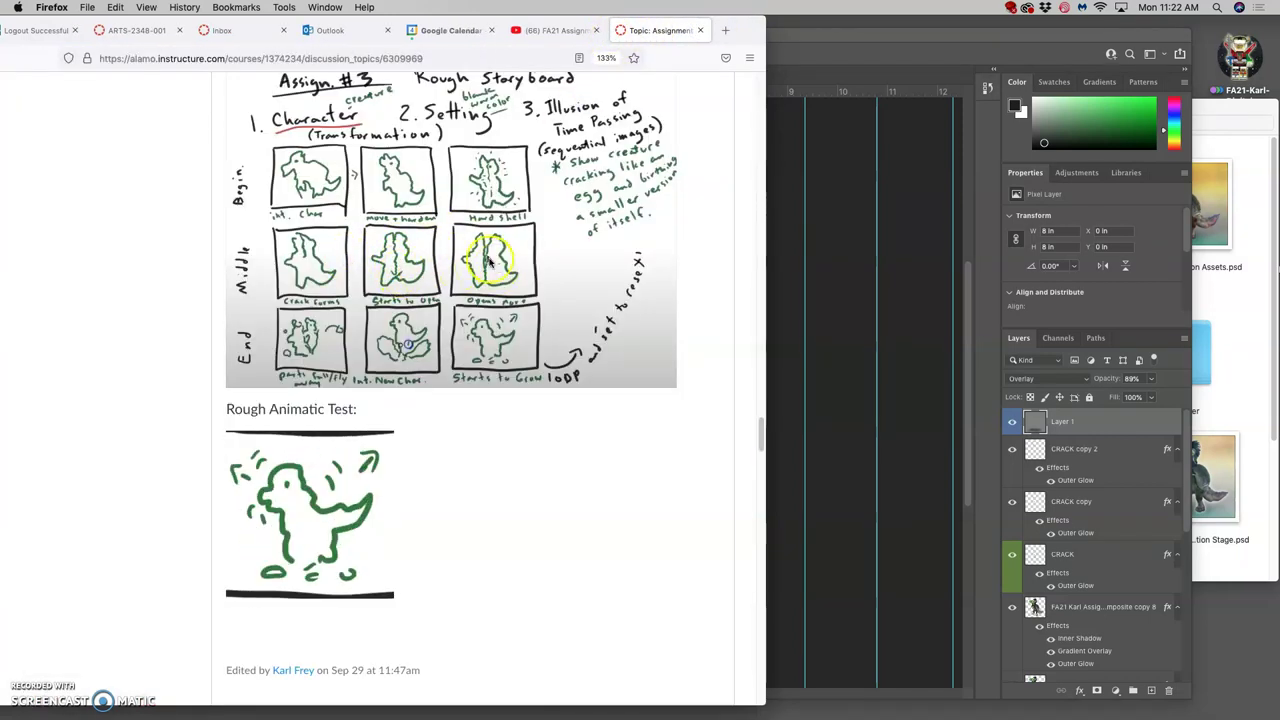
pyautogui.click(785, 270)
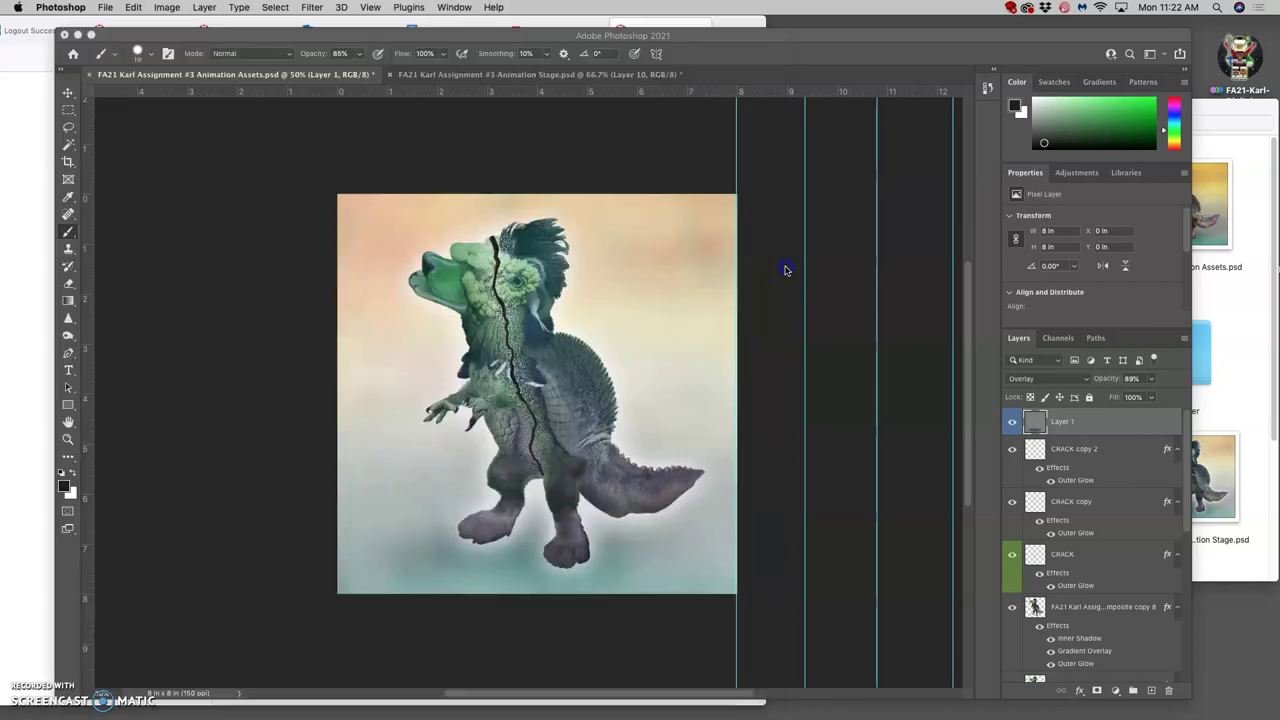
# - On the visible Creature Composite copy 9 layer, lasso the tail-side half of the creature, following the crack from head to legs
pyautogui.click(1082, 608)
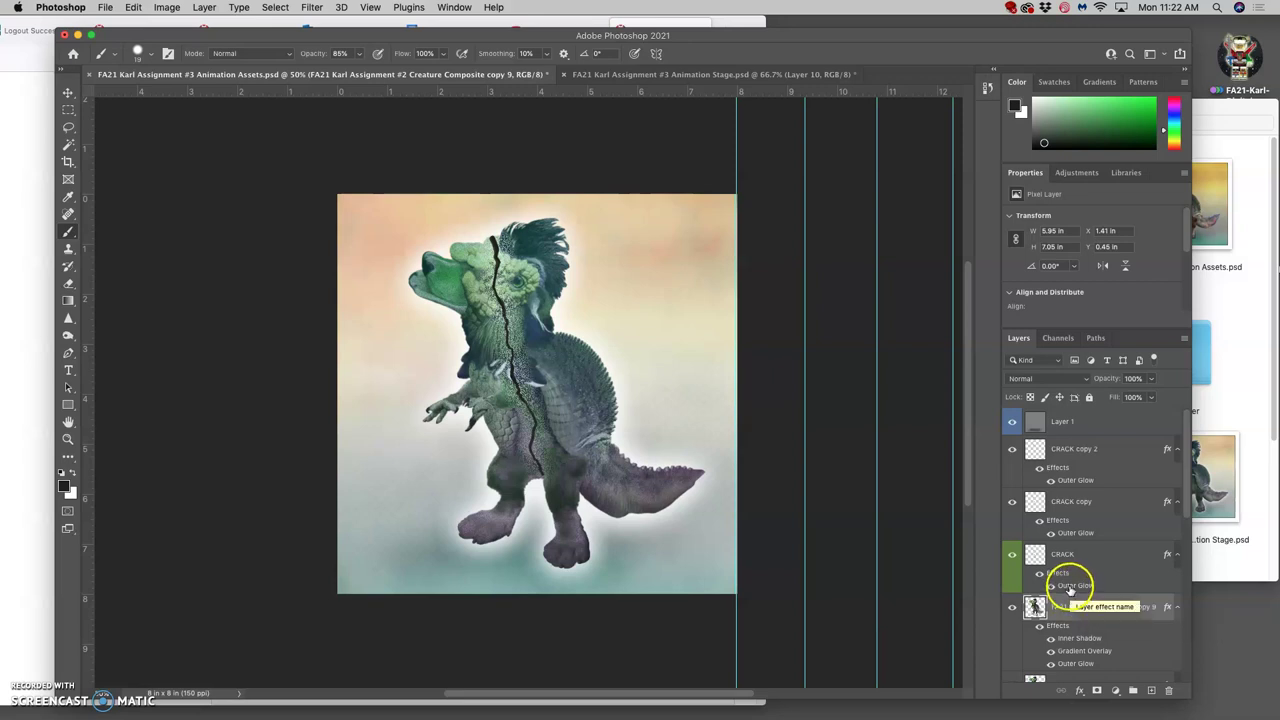
pyautogui.press('super+j')
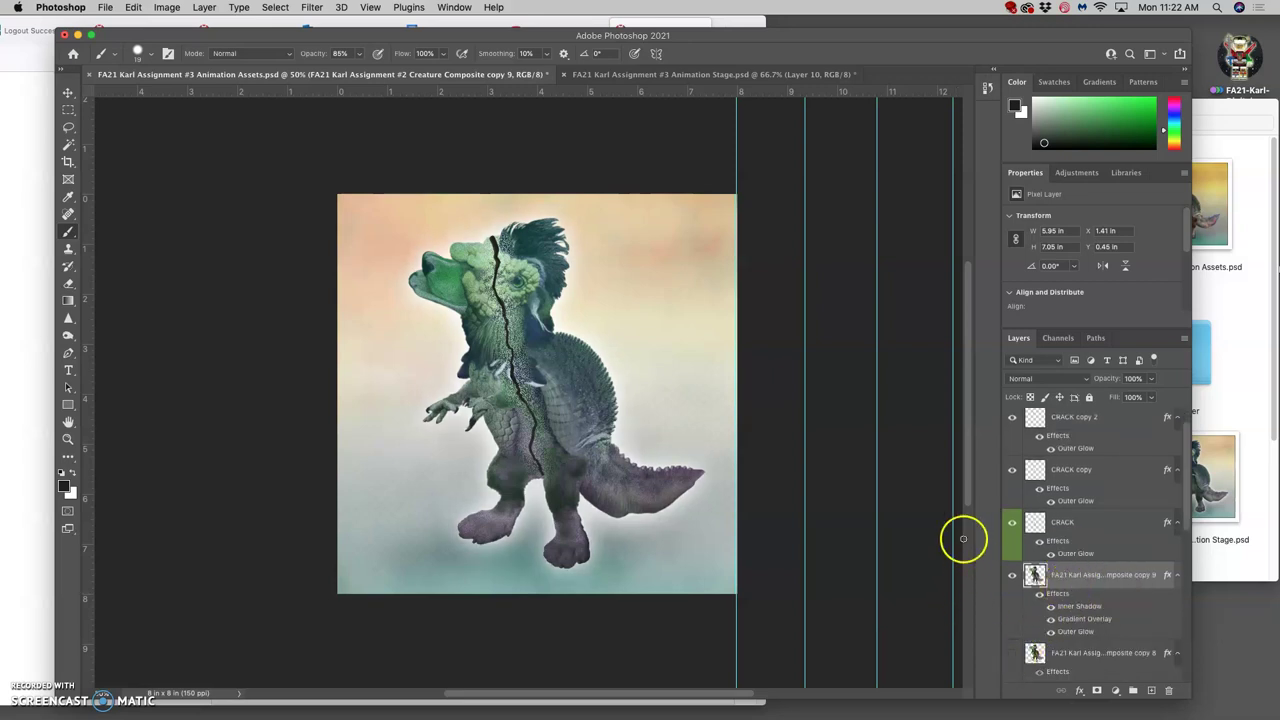
pyautogui.click(68, 127)
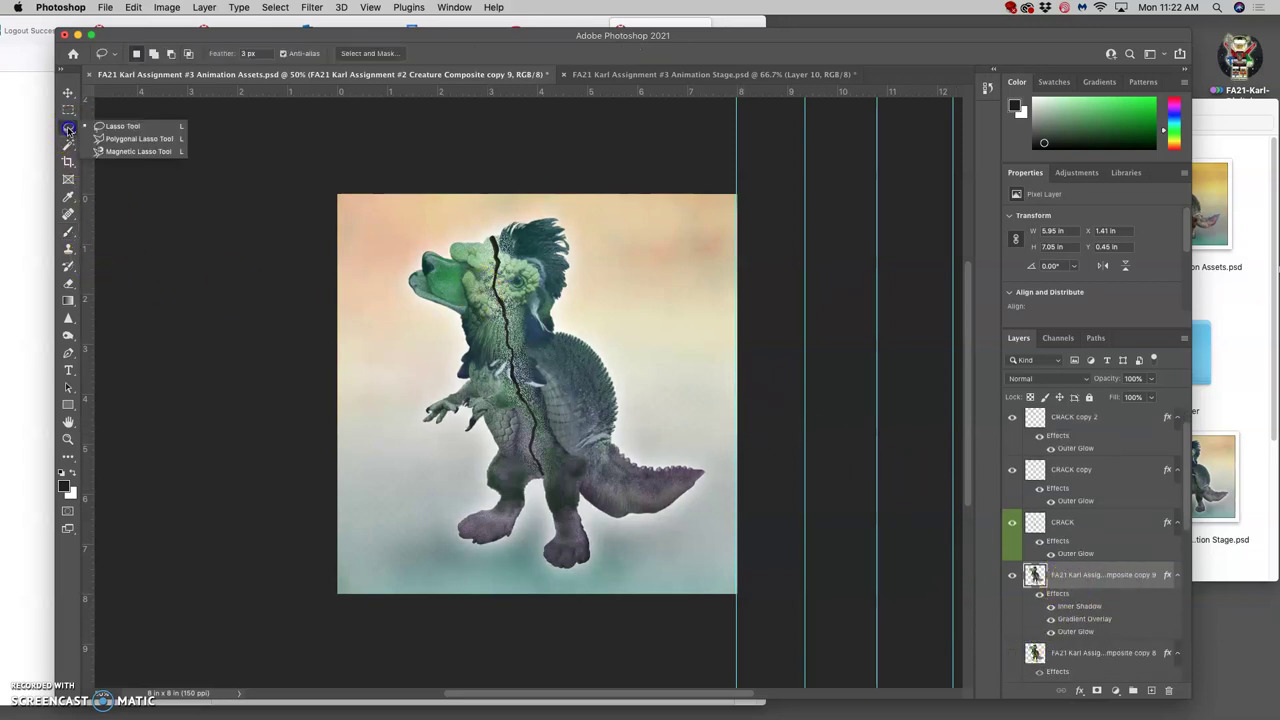
pyautogui.click(123, 128)
pyautogui.scroll(3, 511, 245)
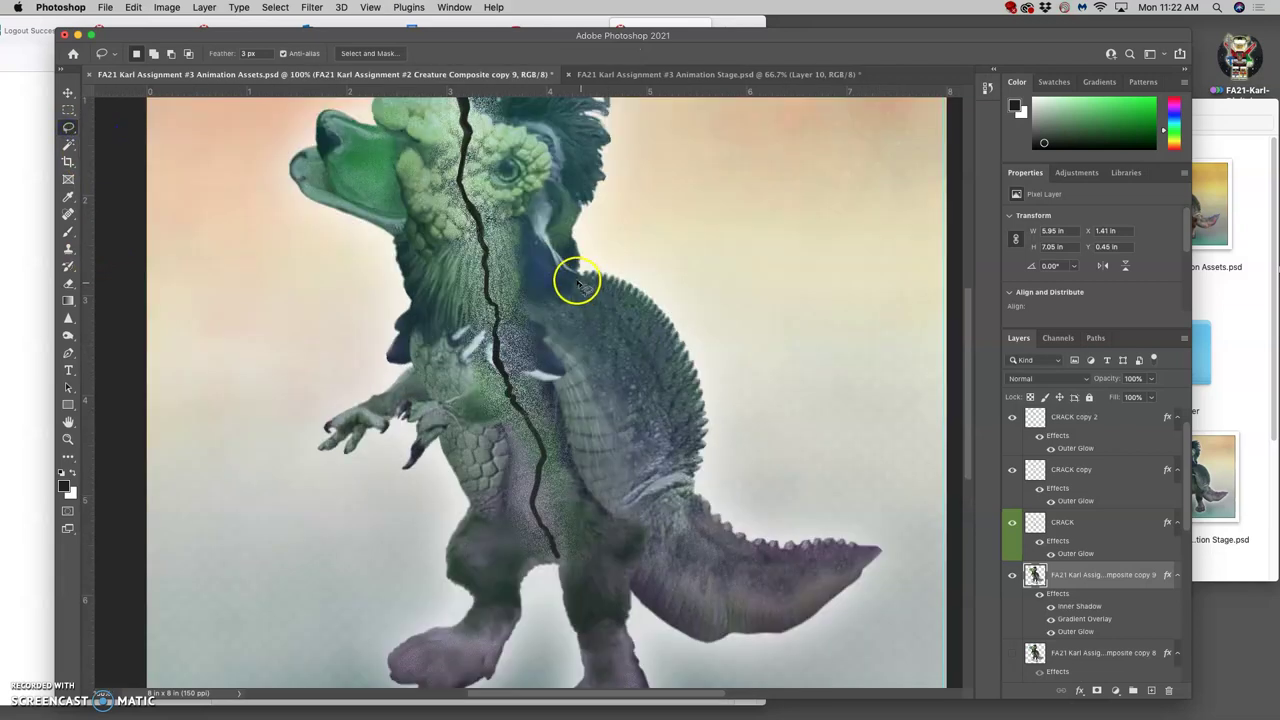
pyautogui.scroll(-1, 541, 228)
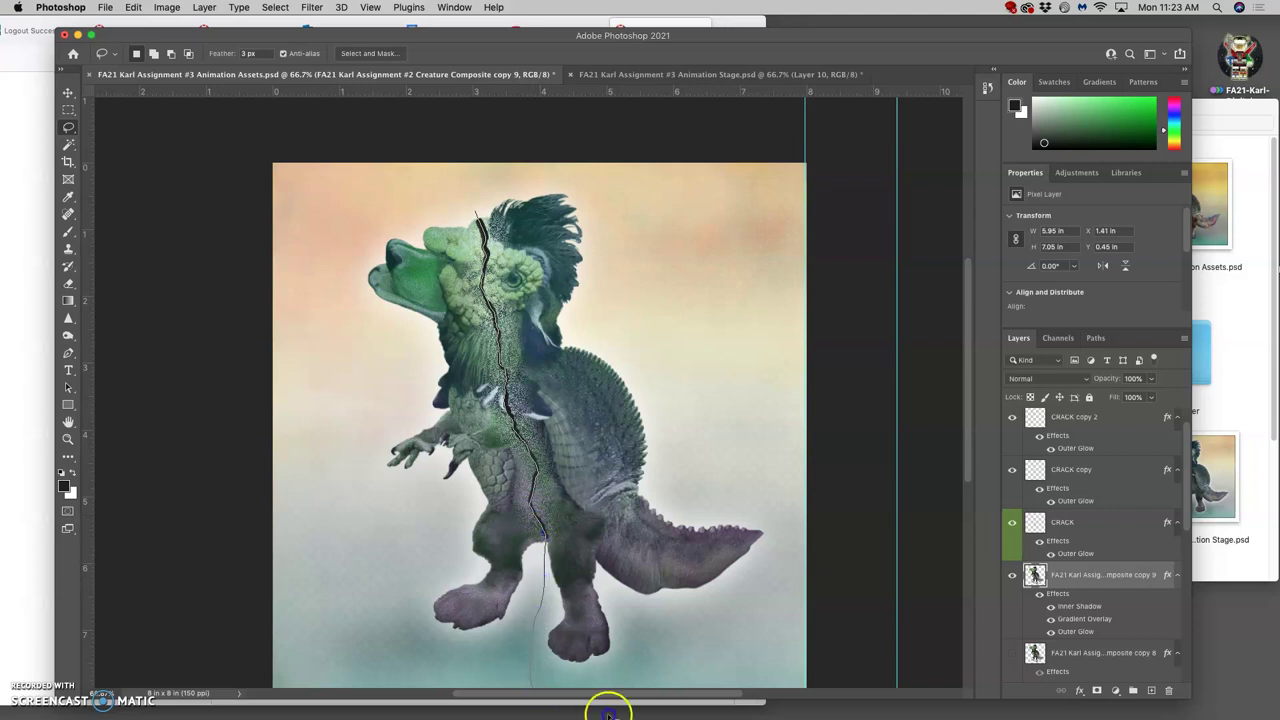
pyautogui.moveTo(769, 420)
pyautogui.mouseDown()
pyautogui.moveTo(673, 217)
pyautogui.moveTo(592, 152)
pyautogui.mouseUp()
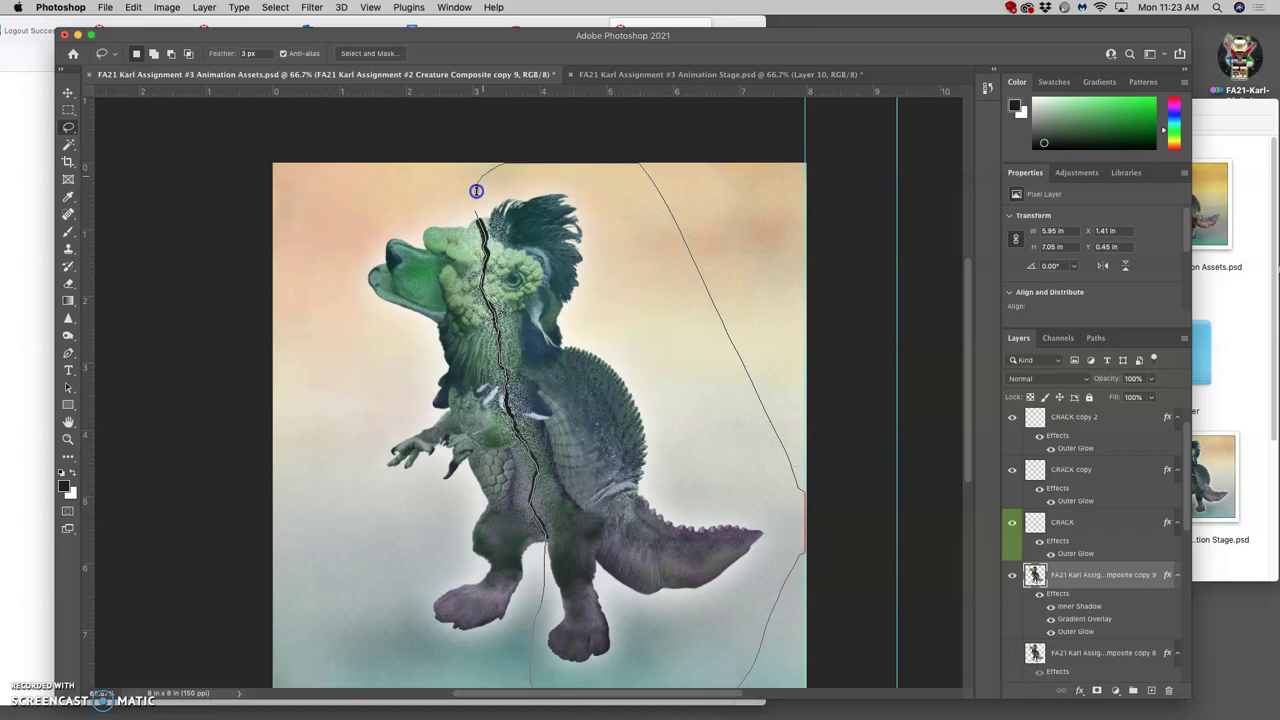
pyautogui.moveTo(498, 199); pyautogui.dragTo(498, 199)
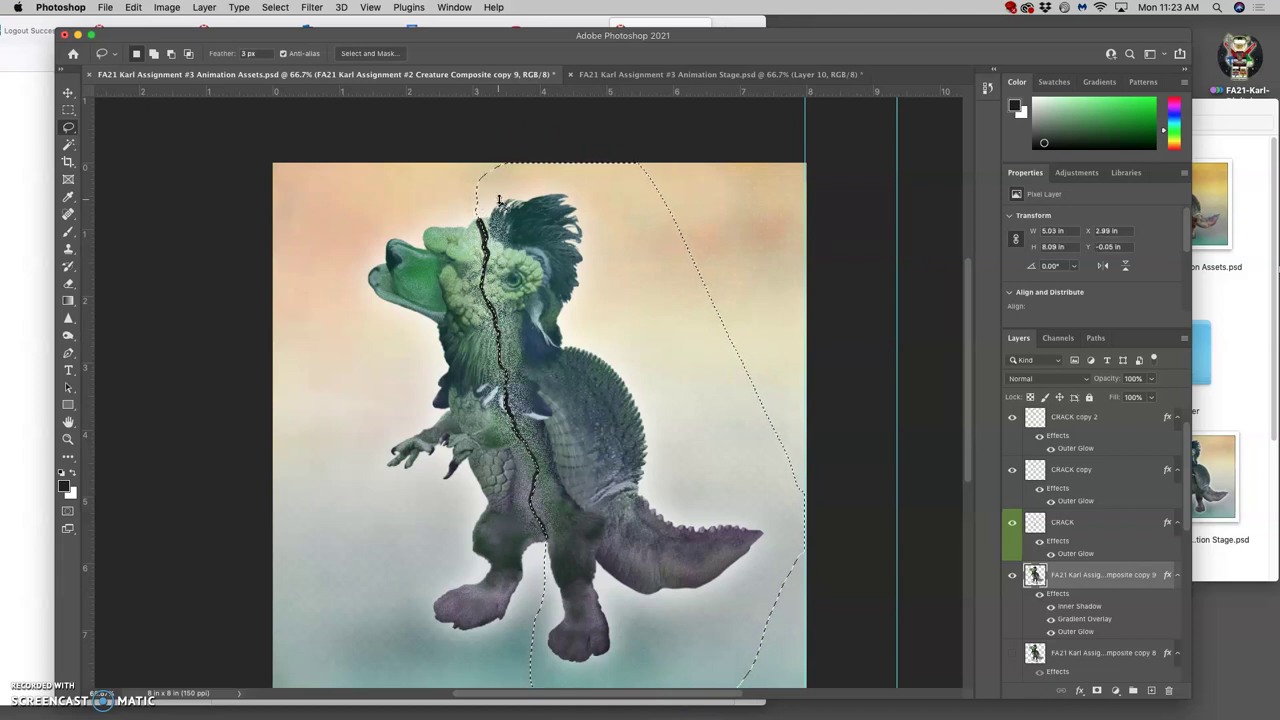
# - Copy the lassoed tail-side half to a new layer and toggle the layer below it to check the cut
pyautogui.press('super+j')
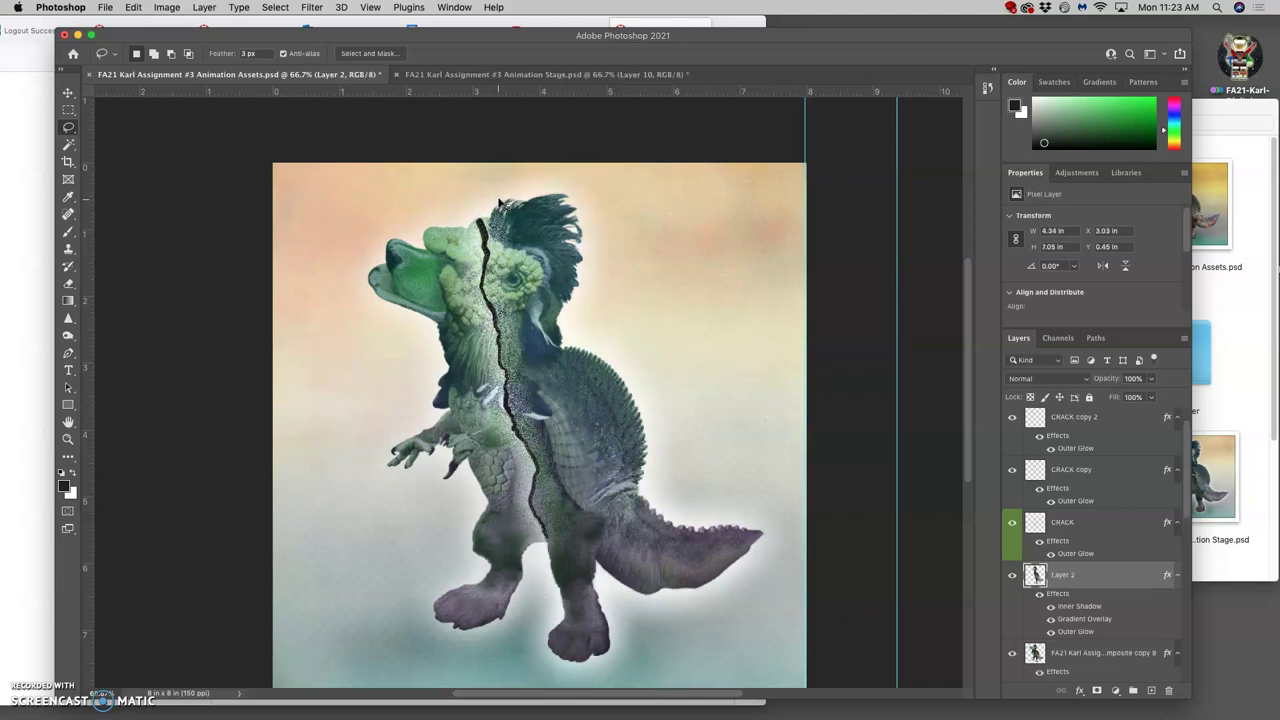
pyautogui.click(1012, 653)
pyautogui.click(1012, 655)
# - Select the empty area around Layer 2's half with the Magic Wand, make the Creature Composite copy 9 layer active and hide Layer 2
pyautogui.click(69, 150)
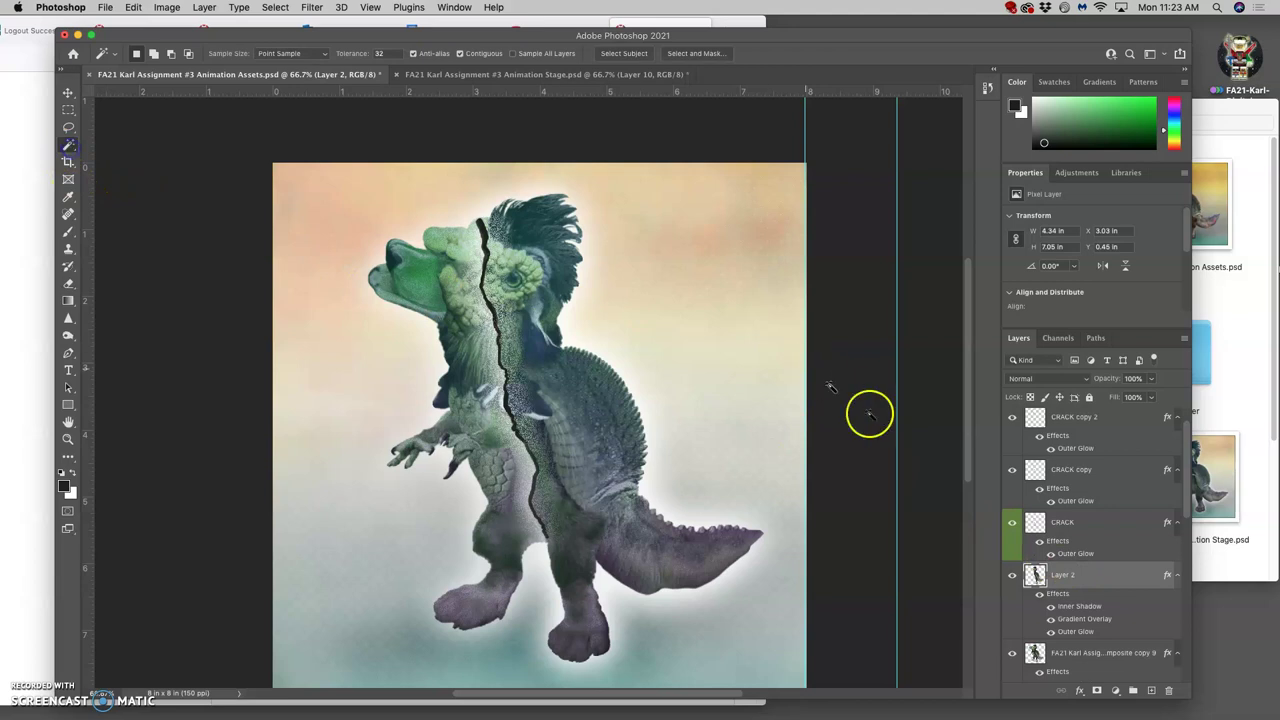
pyautogui.click(399, 193)
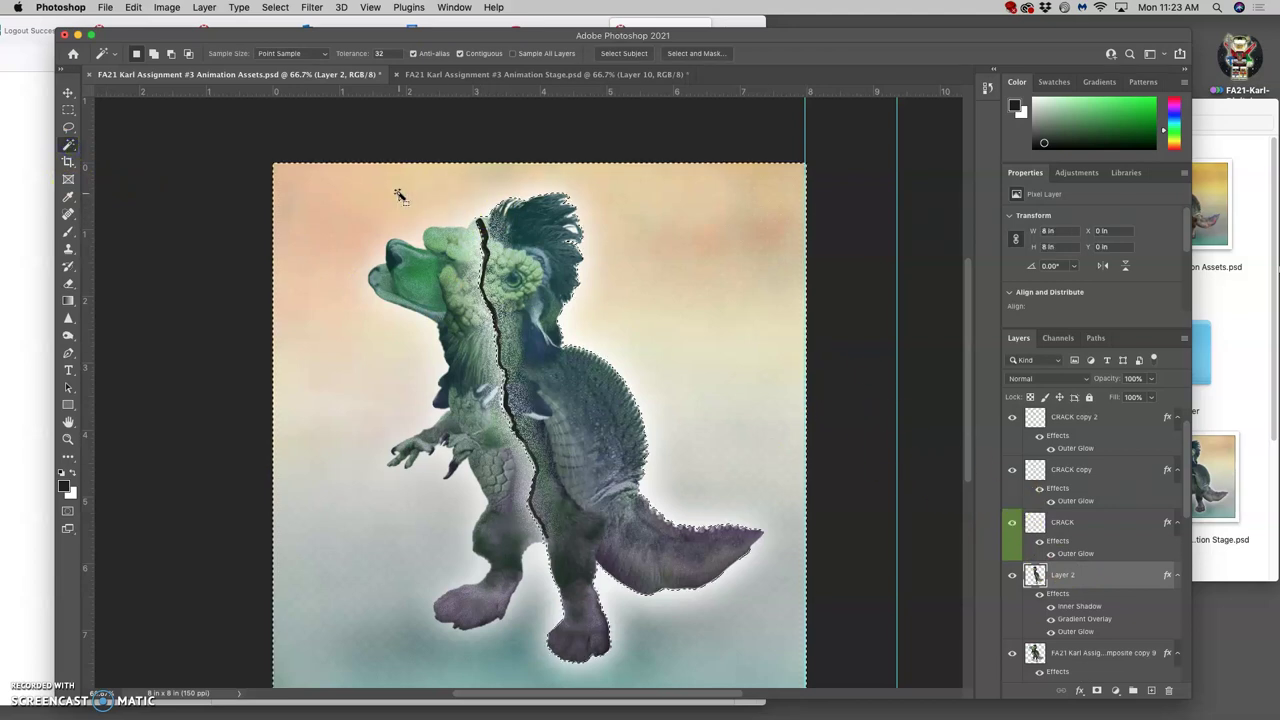
pyautogui.click(1095, 662)
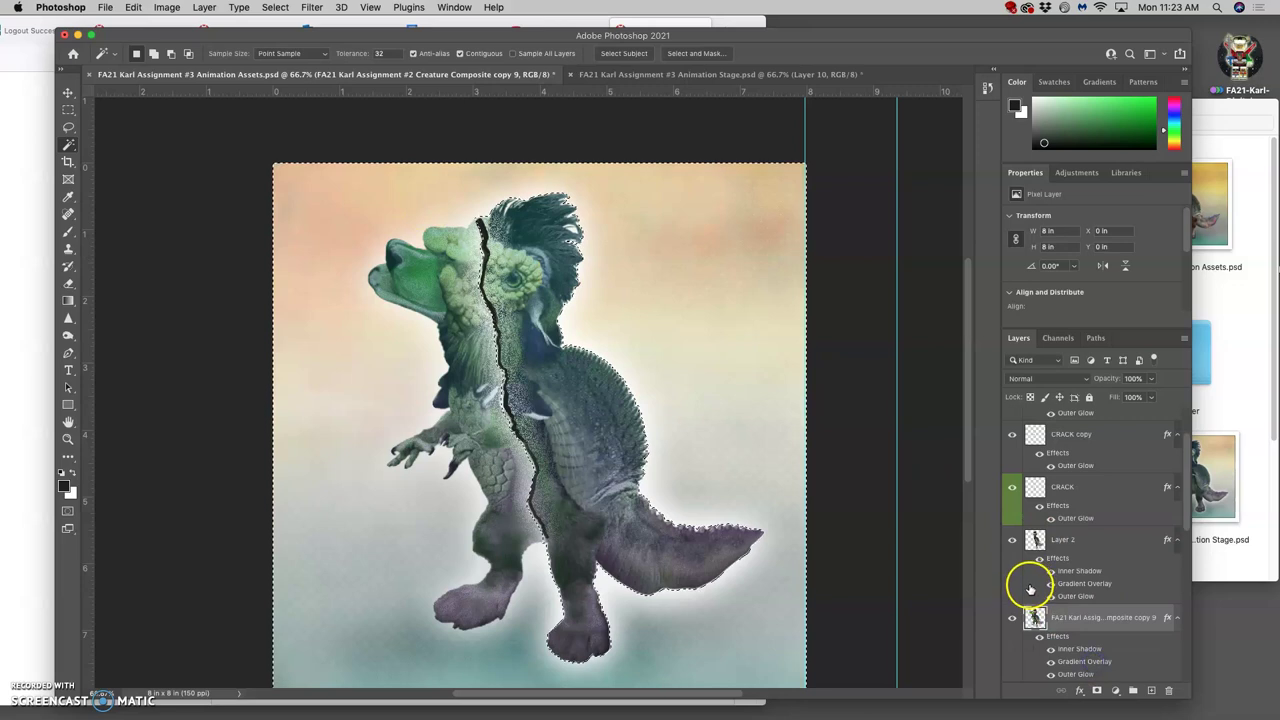
pyautogui.click(1012, 539)
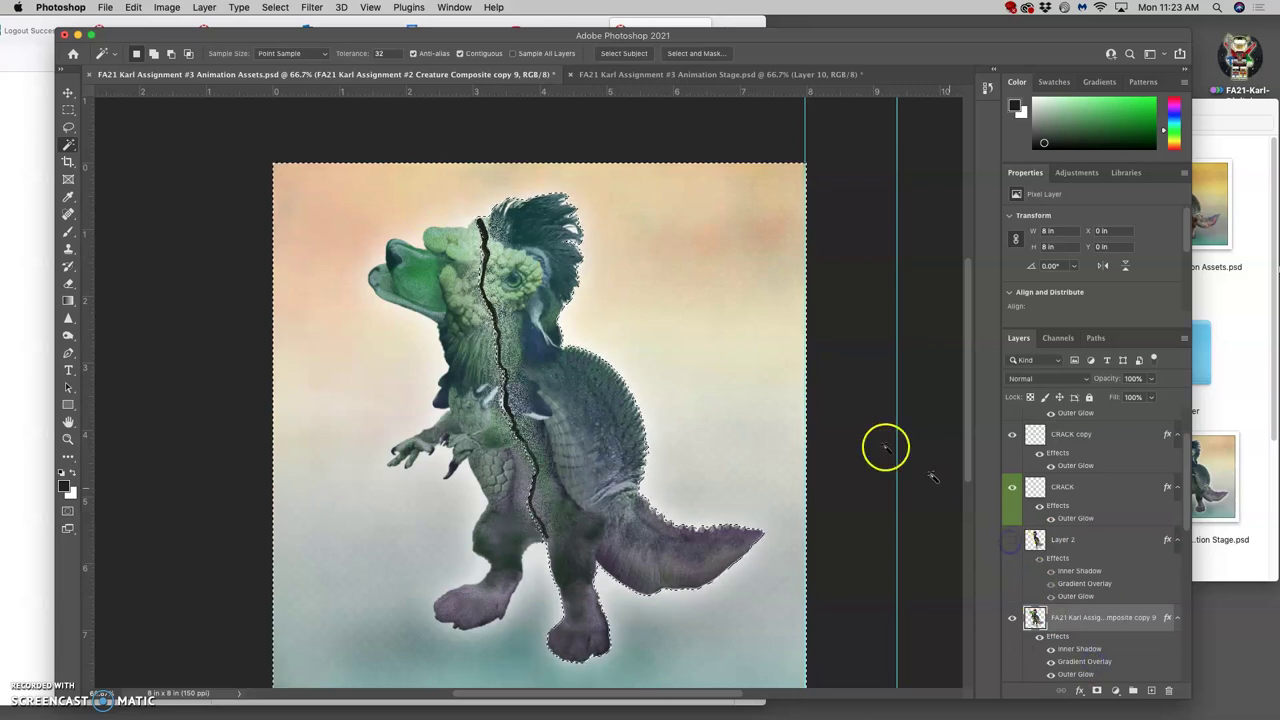
pyautogui.click(285, 8)
pyautogui.click(299, 60)
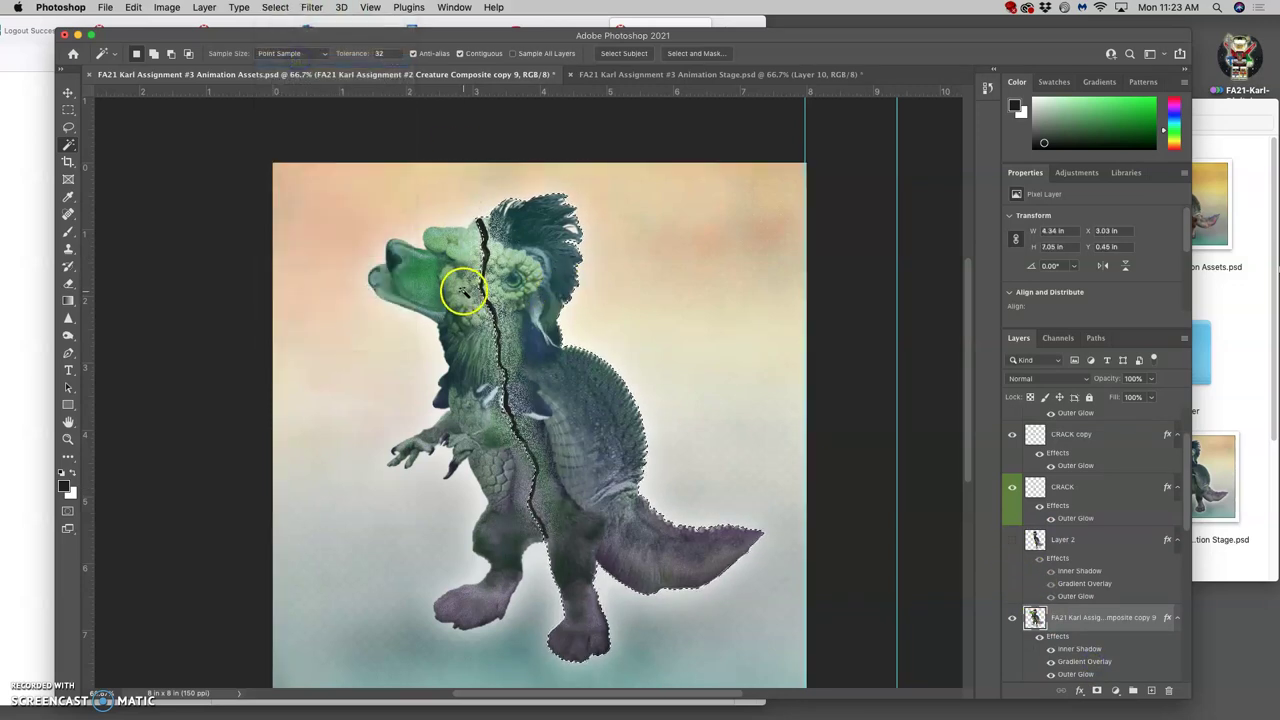
pyautogui.press('Delete')
pyautogui.hotkey('ctrl', 'shift', 'i')
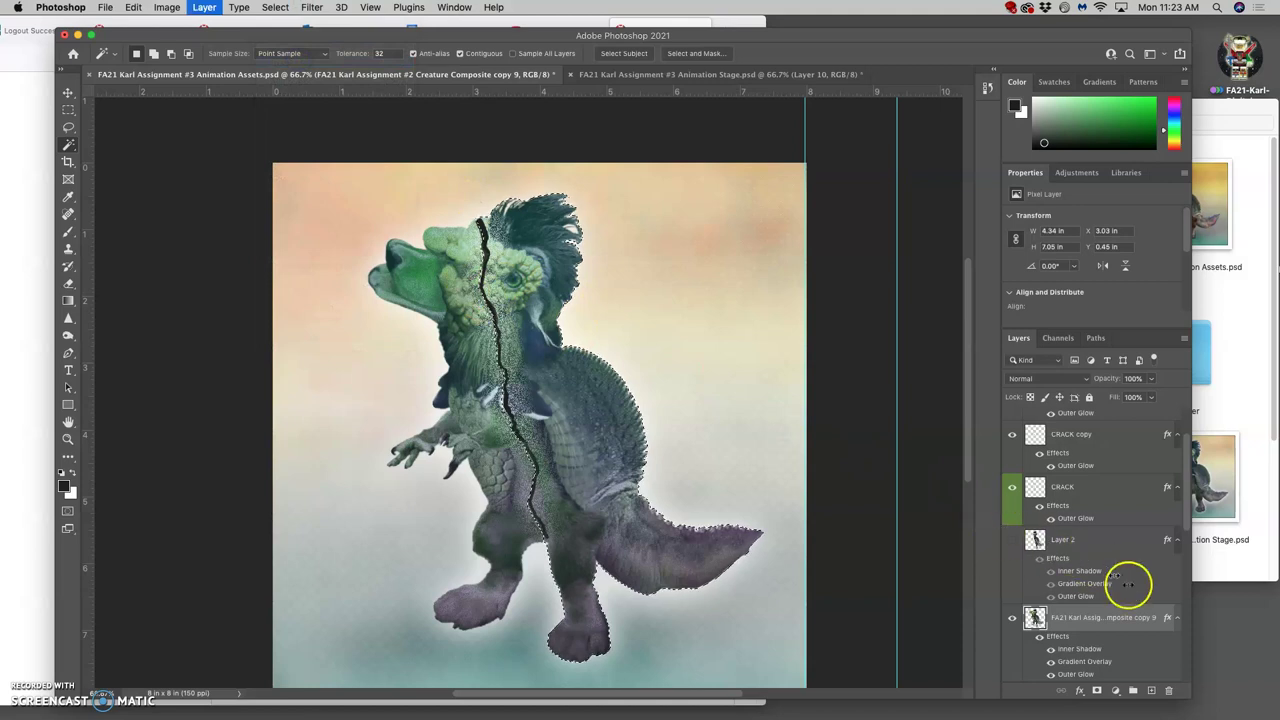
pyautogui.hotkey('ctrl', 'j')
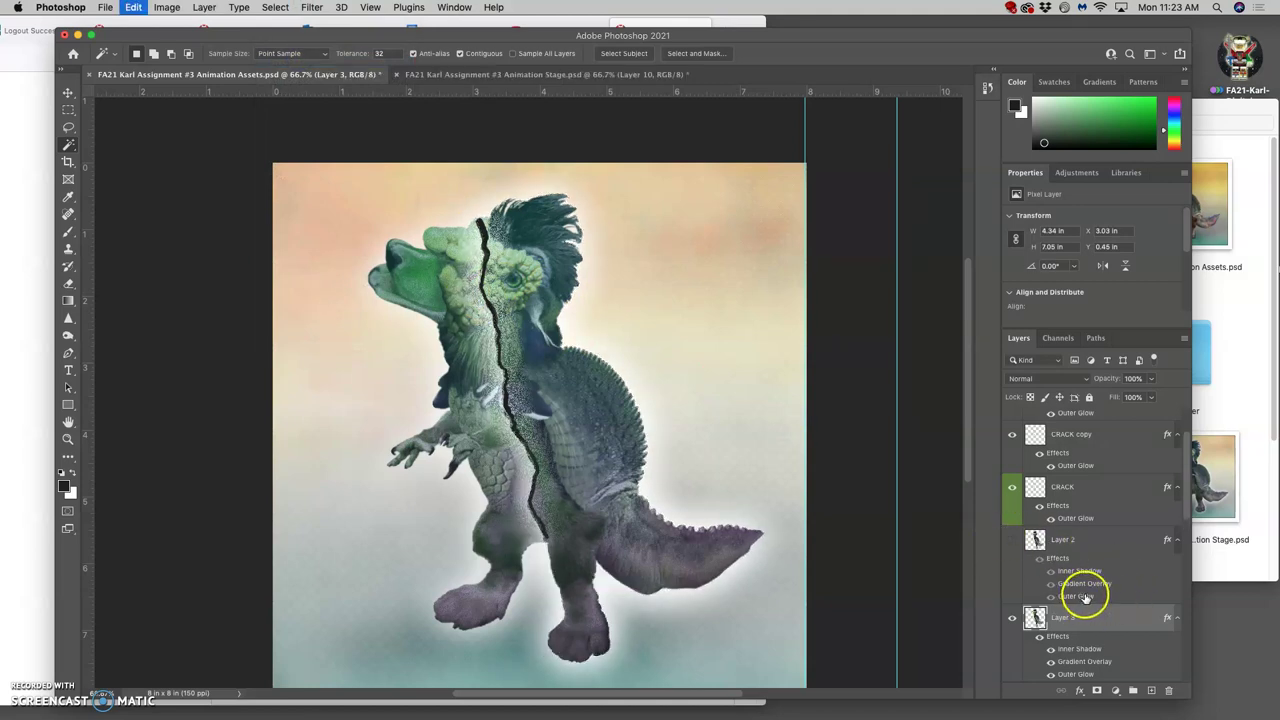
pyautogui.hotkey('ctrl', 'z')
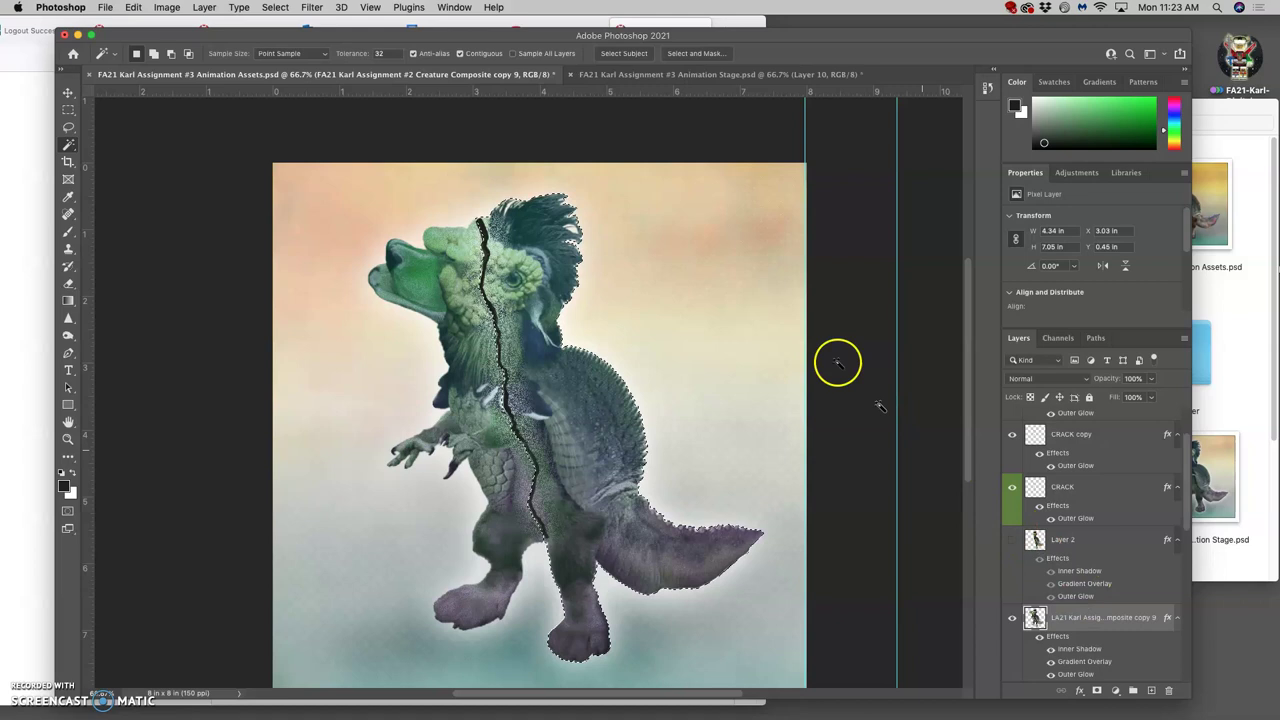
pyautogui.click(267, 8)
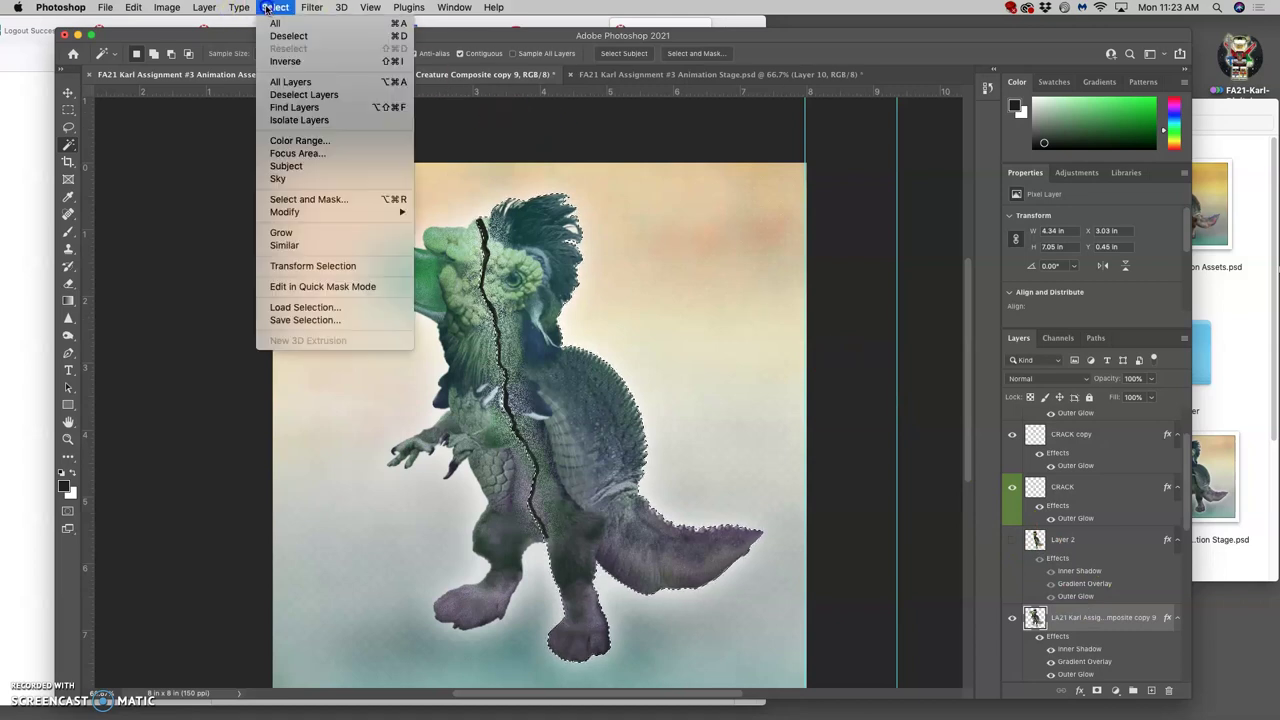
pyautogui.click(285, 61)
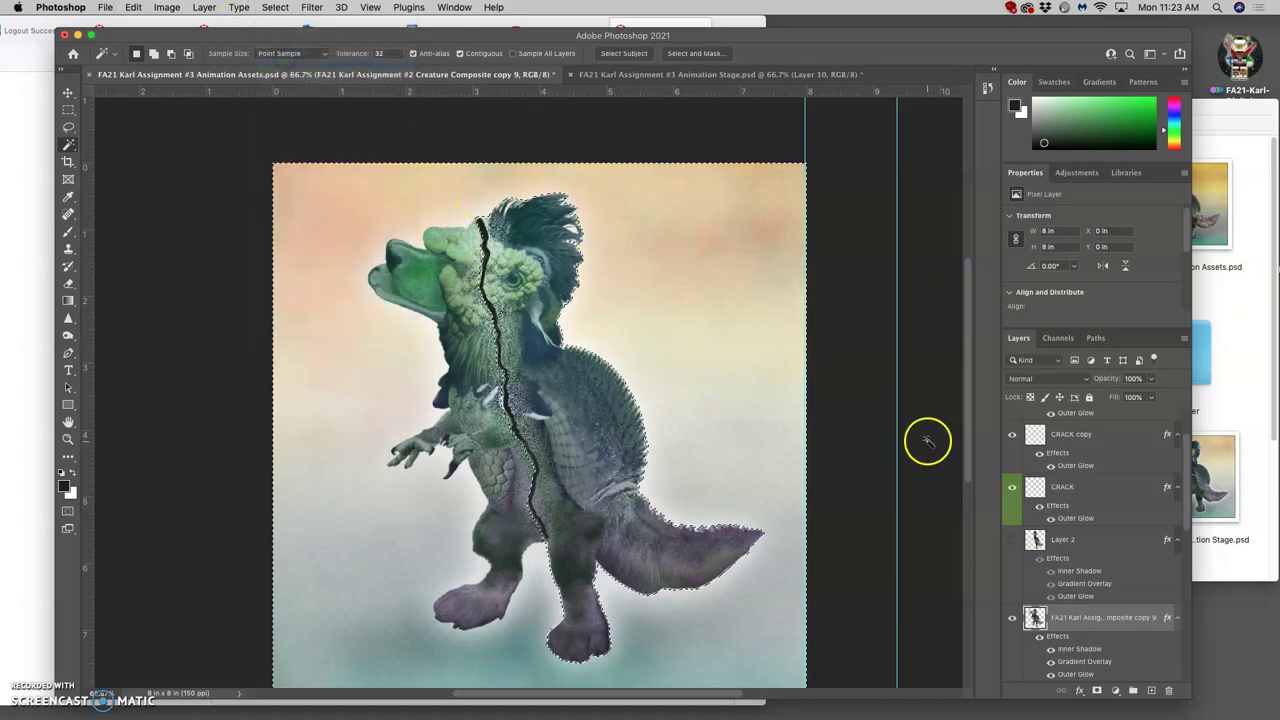
# - Copy the snout-side half of the composite to a new layer, hide the full composite layer and show Layer 2
pyautogui.press('super+j')
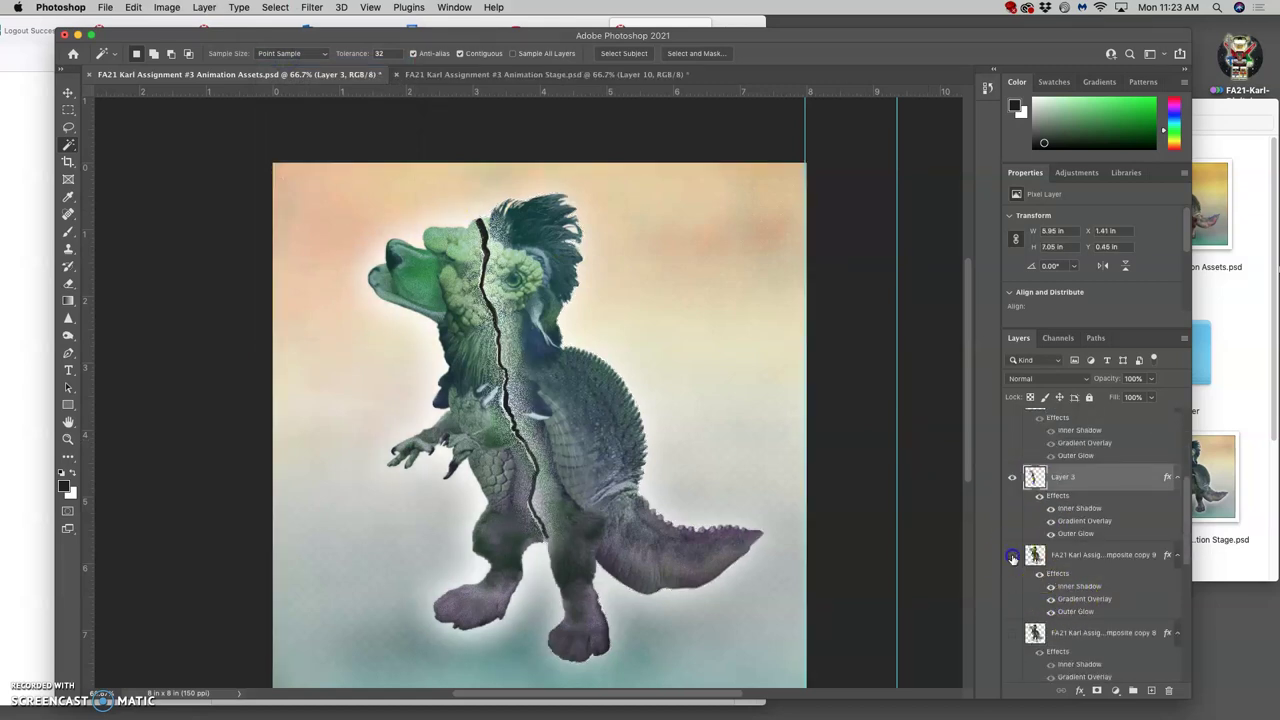
pyautogui.click(1011, 555)
pyautogui.scroll(3, 1085, 532)
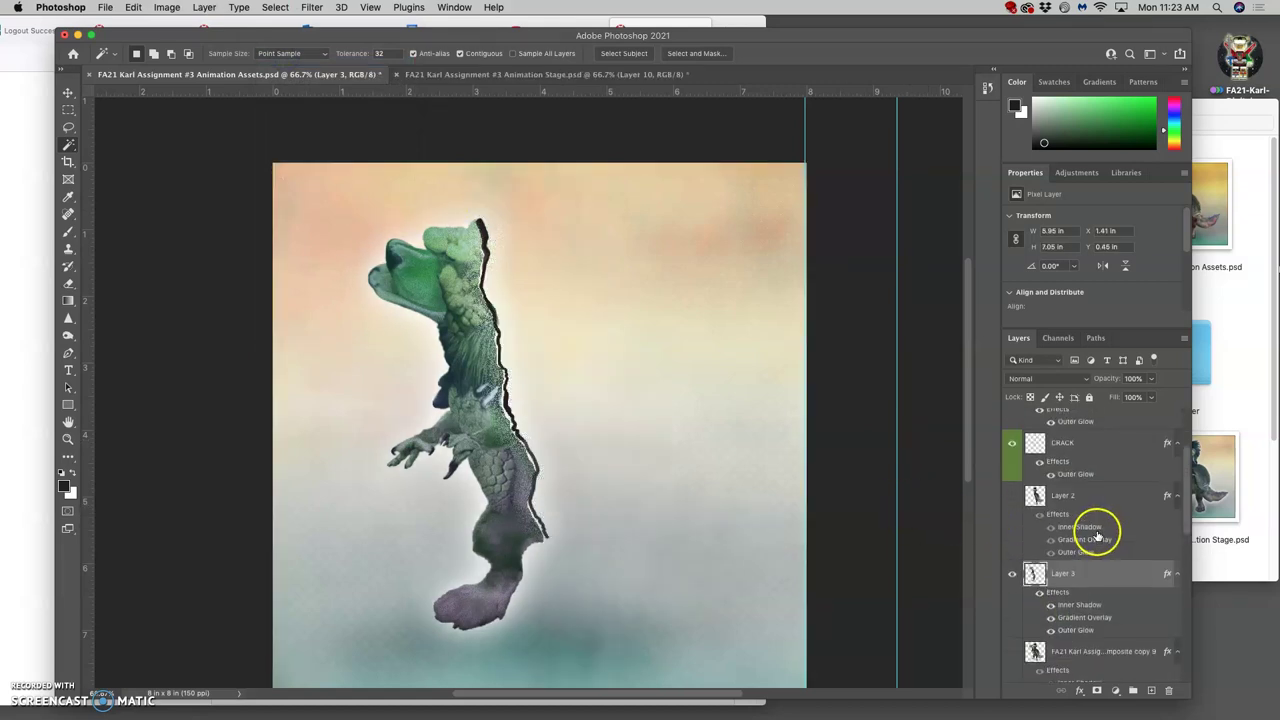
pyautogui.scroll(1, 1080, 533)
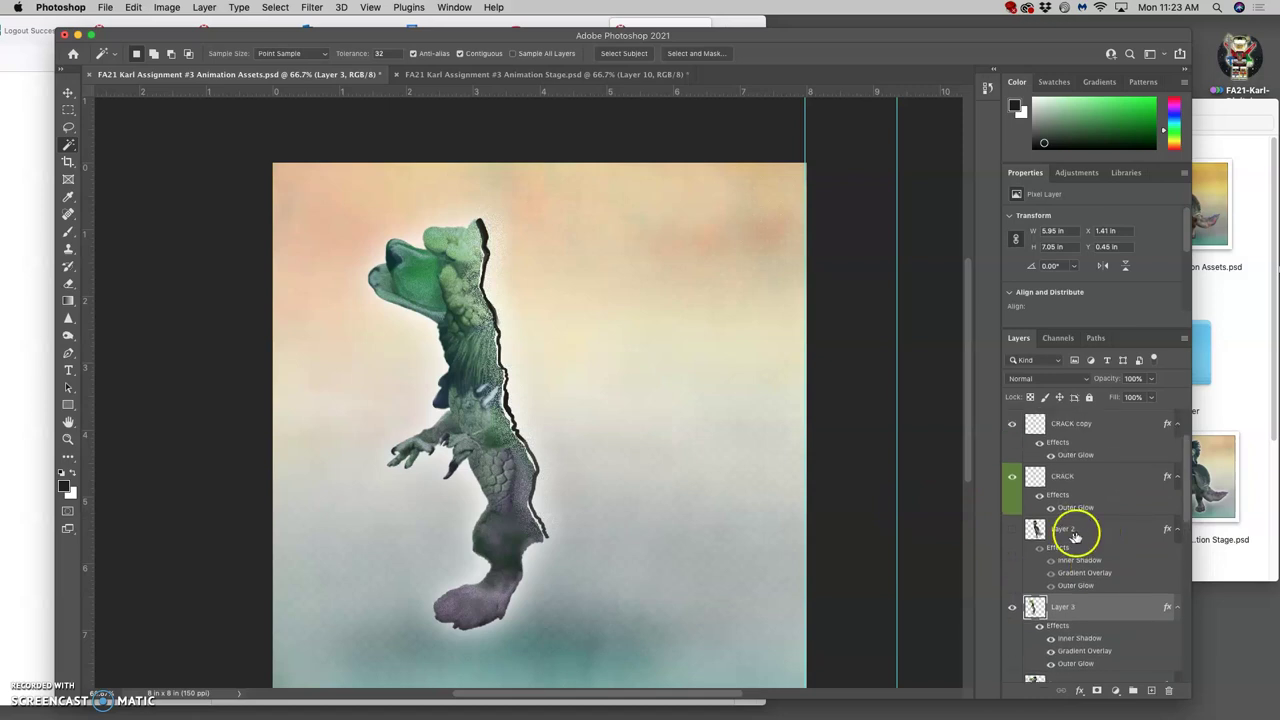
pyautogui.click(1012, 530)
pyautogui.click(1012, 530)
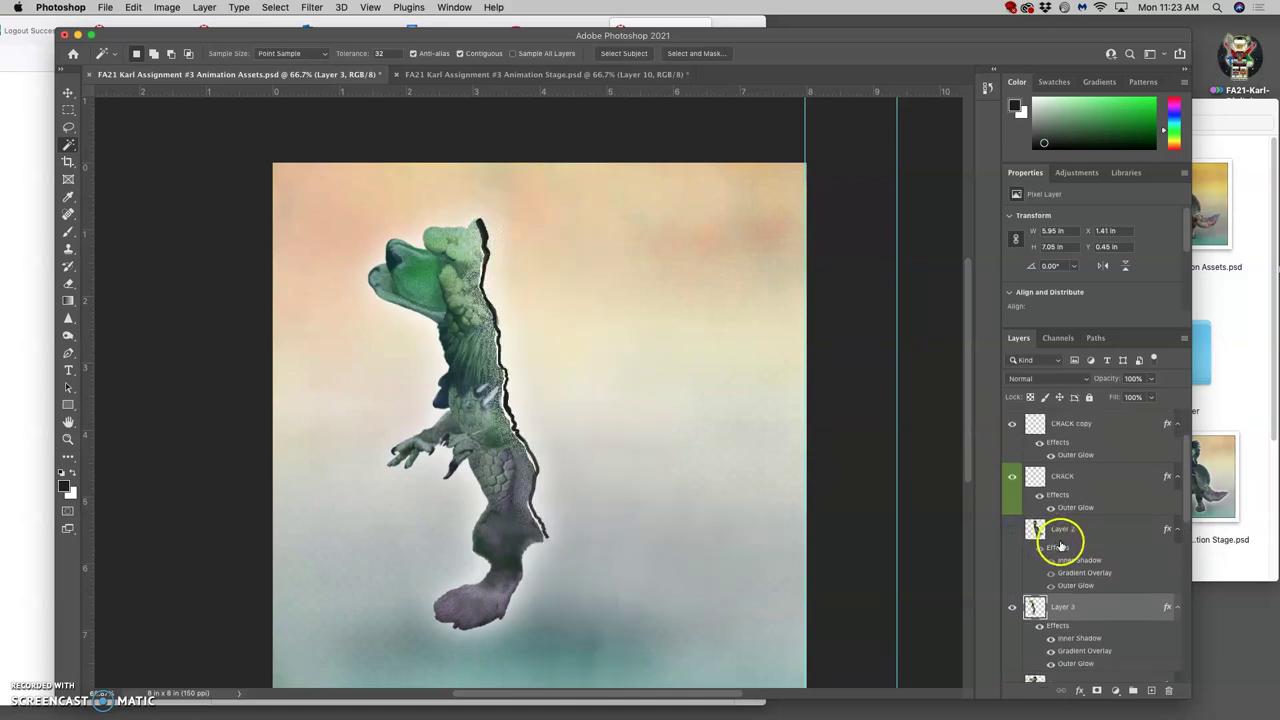
pyautogui.click(68, 92)
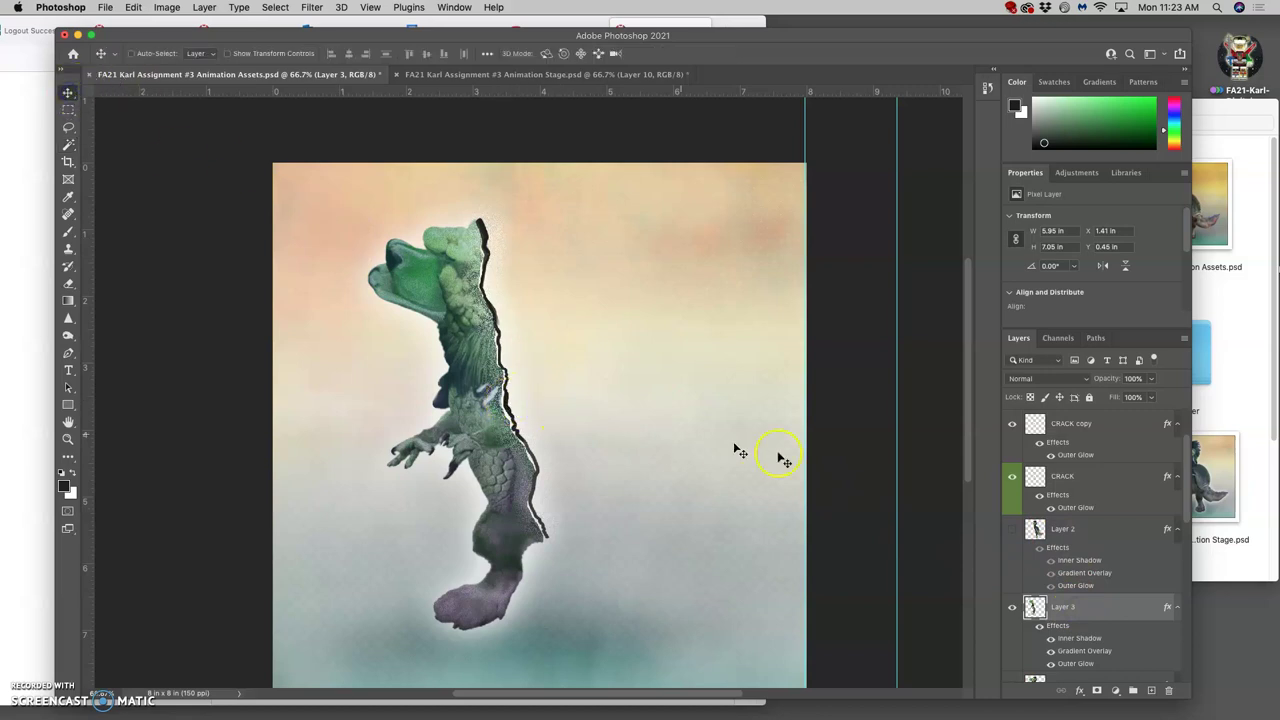
pyautogui.click(1012, 530)
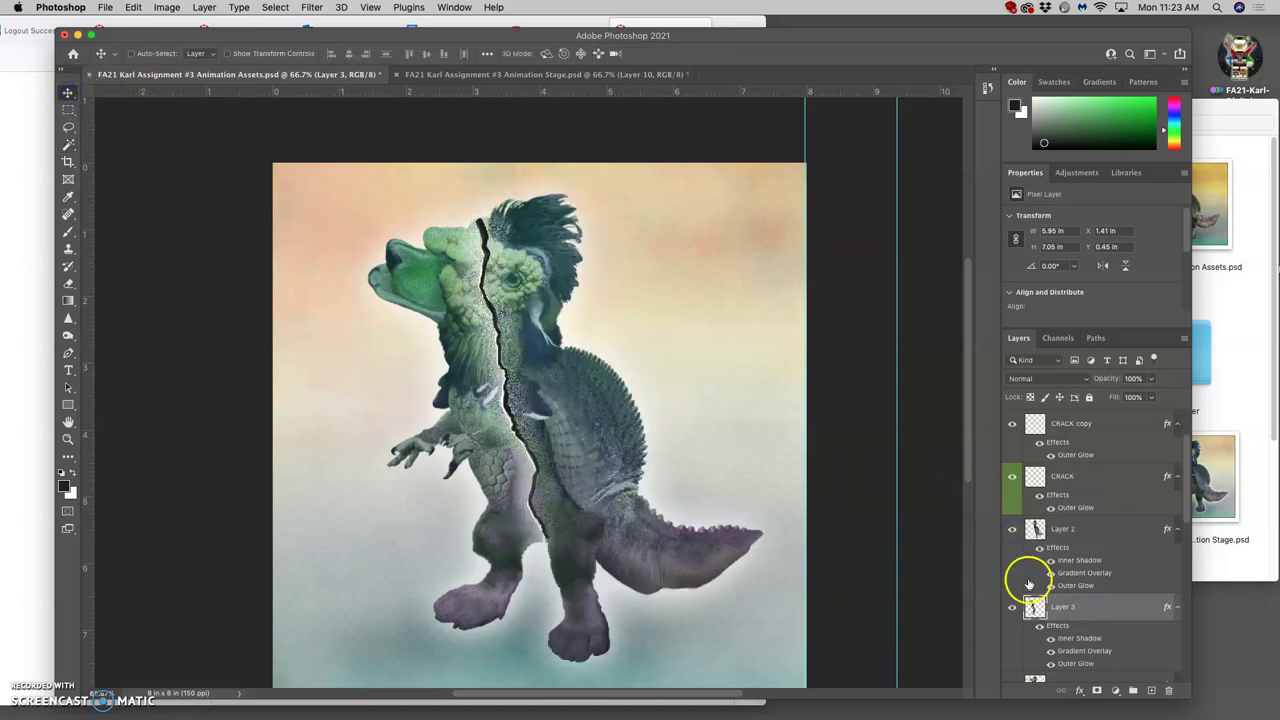
# - Hide the CRACK, CRACK copy and CRACK copy 2 layers to inspect the join between the halves, and show them again
pyautogui.scroll(1, 1015, 483)
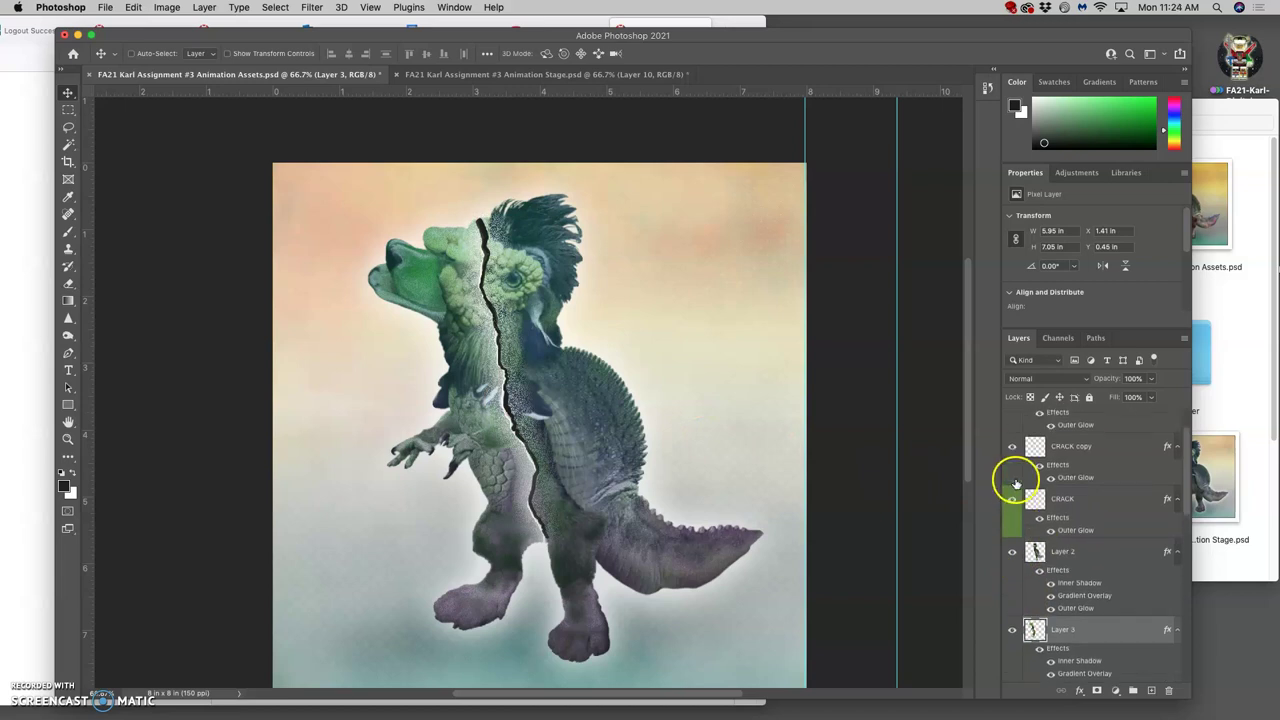
pyautogui.scroll(2, 1016, 483)
pyautogui.click(1011, 498)
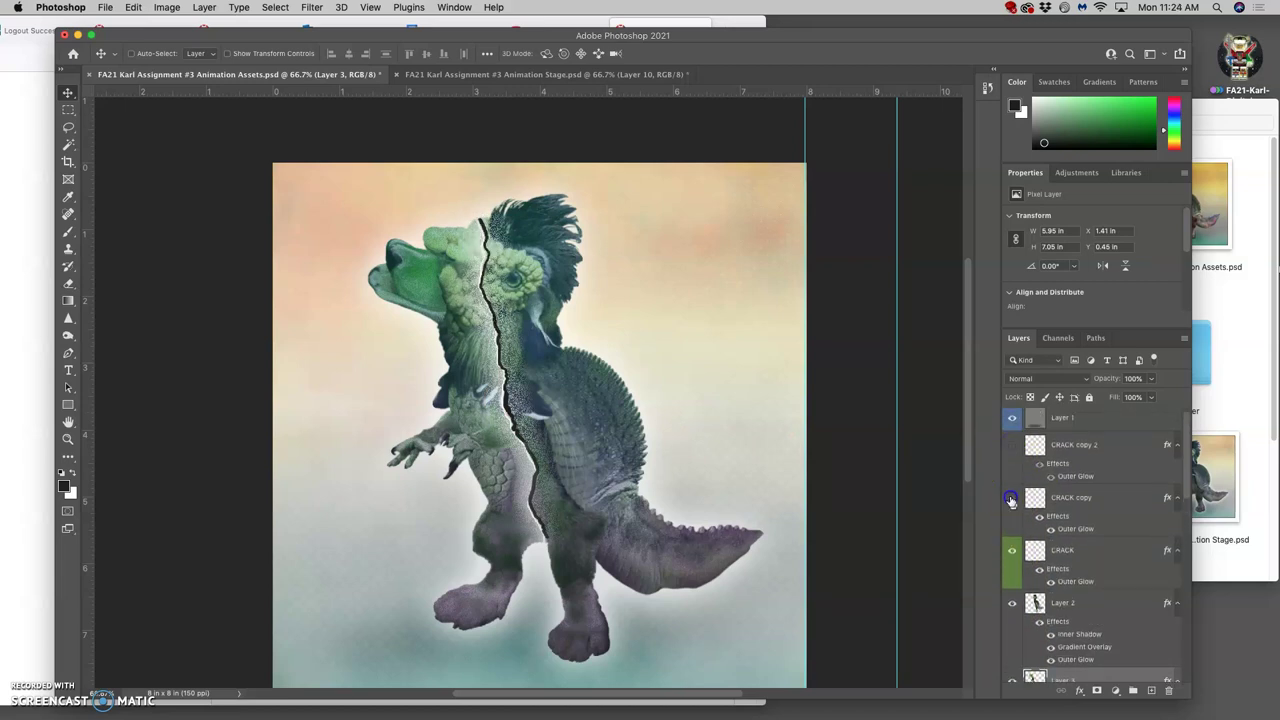
pyautogui.click(1011, 550)
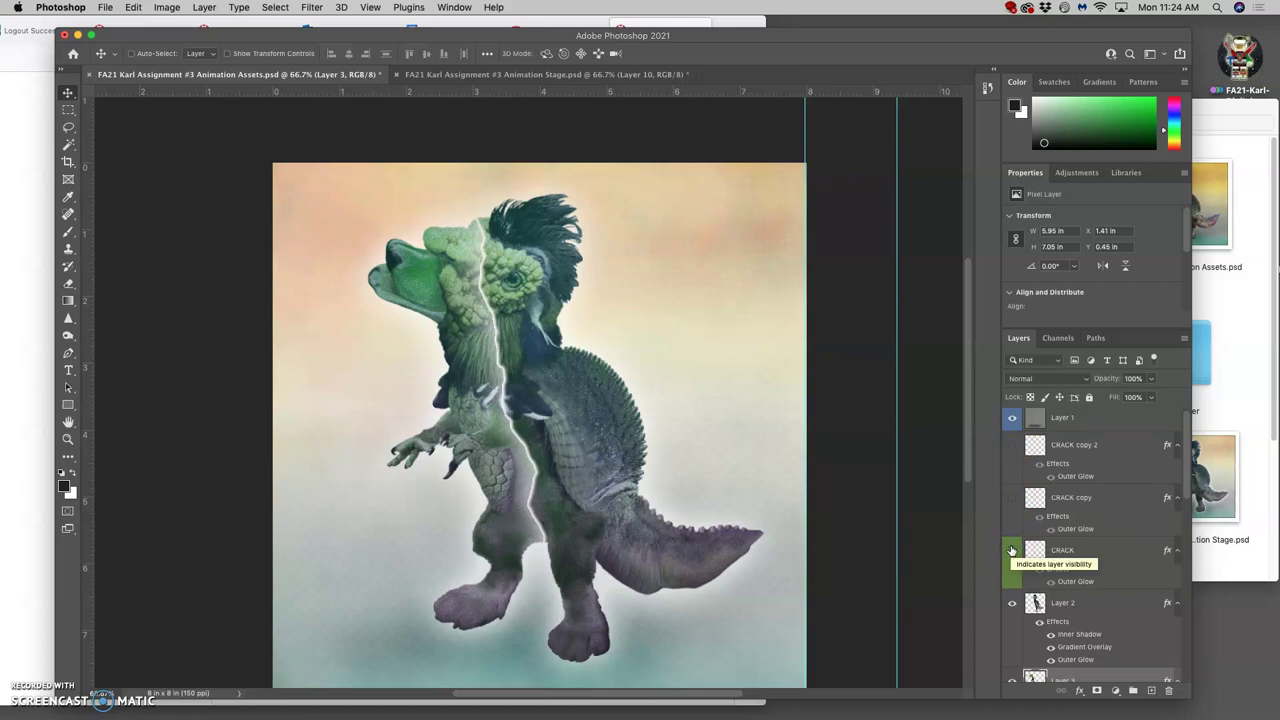
pyautogui.click(1012, 550)
pyautogui.click(1011, 550)
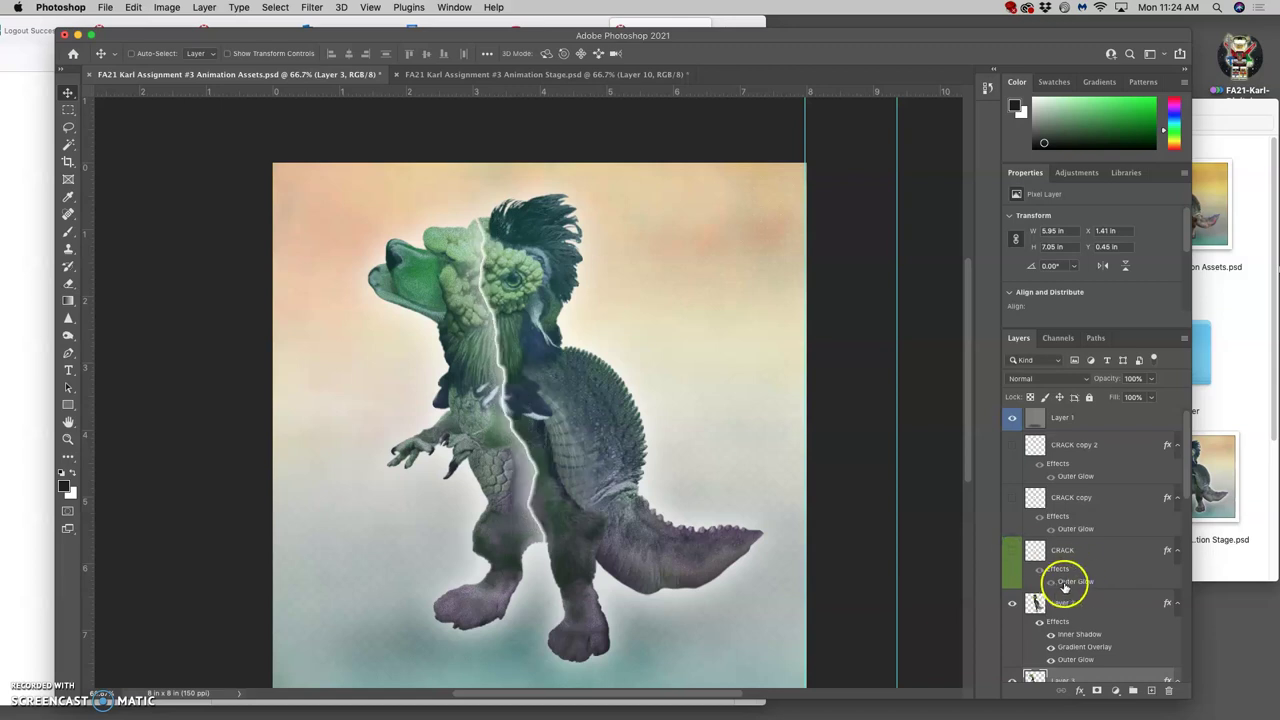
pyautogui.scroll(-1, 1074, 635)
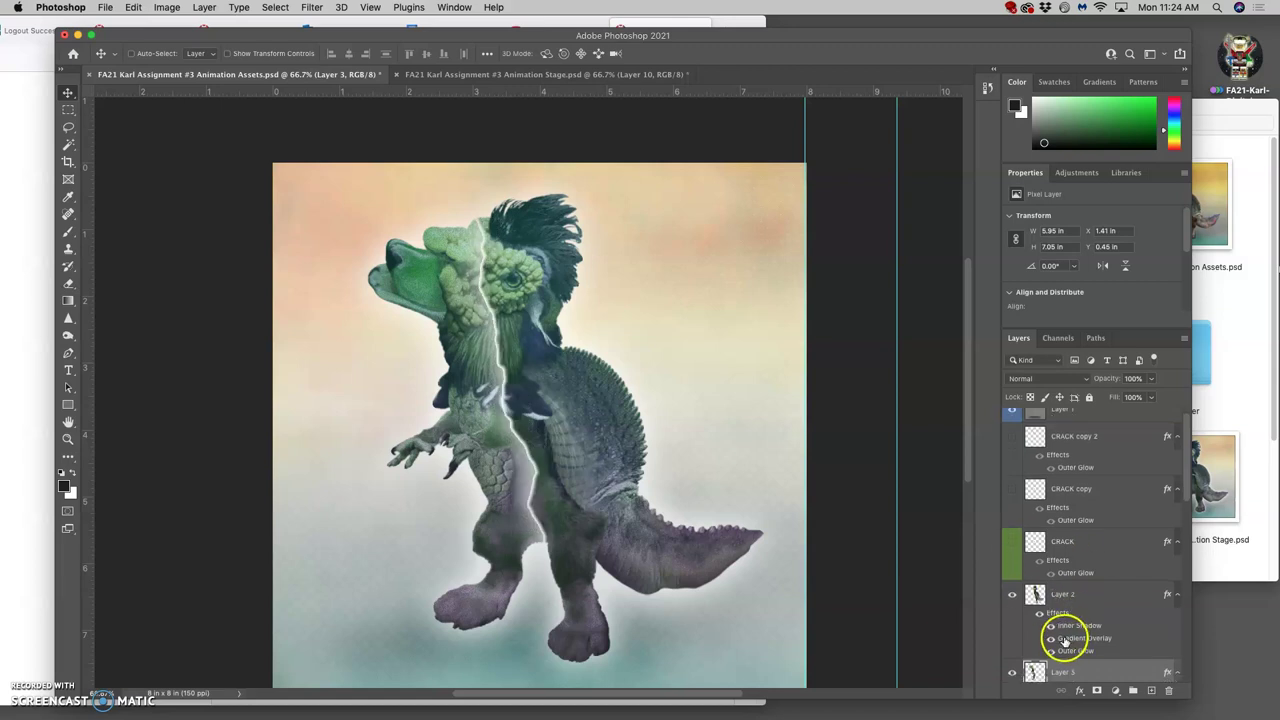
pyautogui.click(1012, 541)
pyautogui.click(1013, 500)
pyautogui.click(1013, 437)
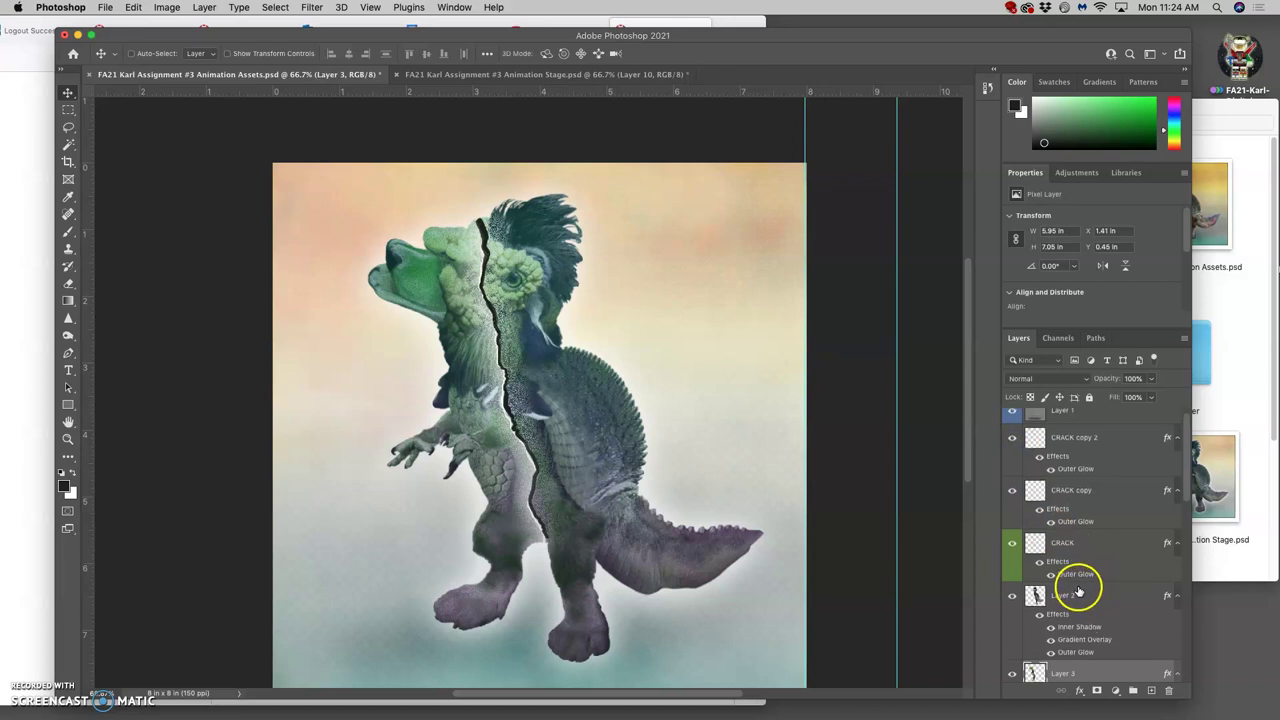
# - Duplicate the CRACK, CRACK copy and CRACK copy 2 layers together and merge the duplicates into one layer
pyautogui.click(1068, 445)
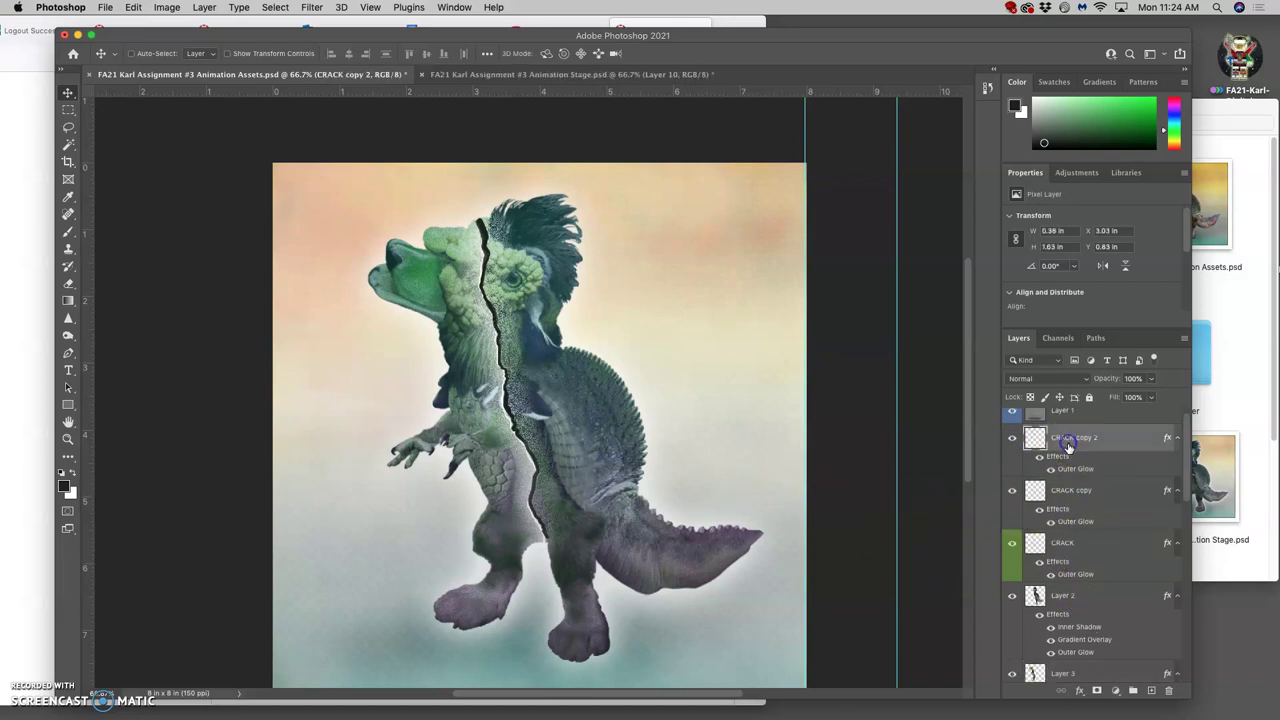
pyautogui.keyDown('shift'); pyautogui.click(1058, 532); pyautogui.keyUp('shift')
pyautogui.click(1051, 504)
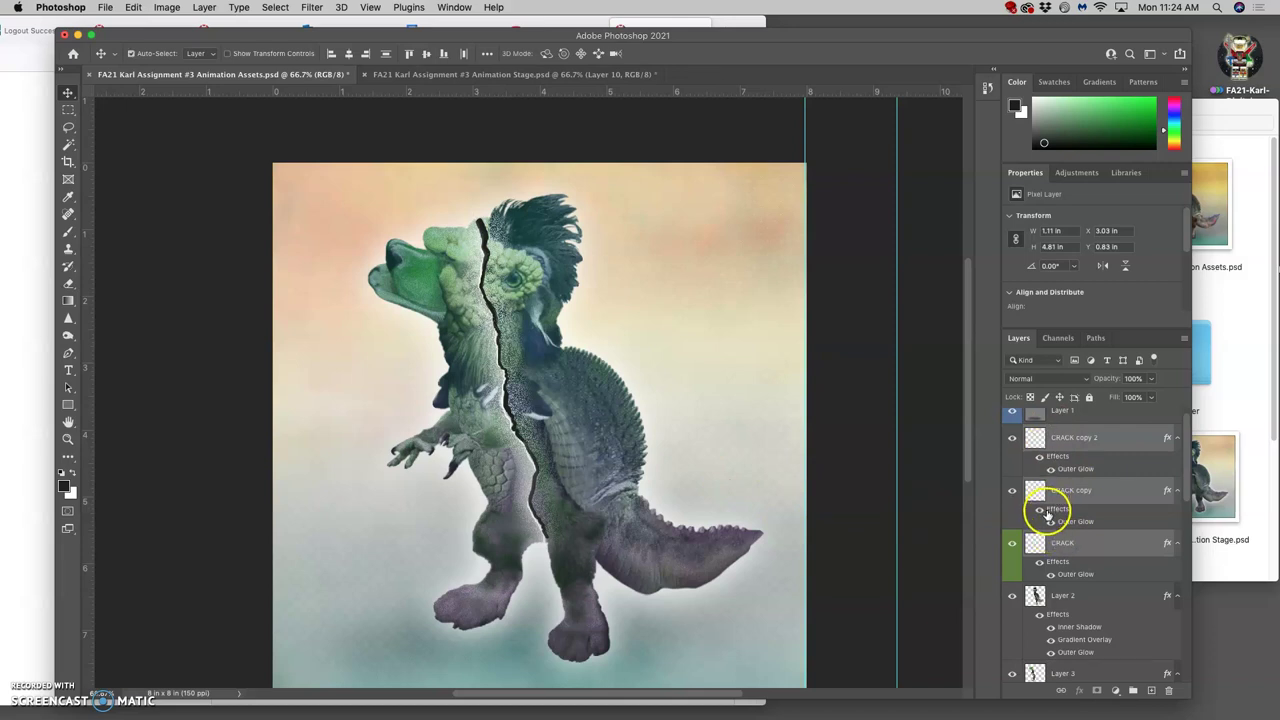
pyautogui.press('super+j')
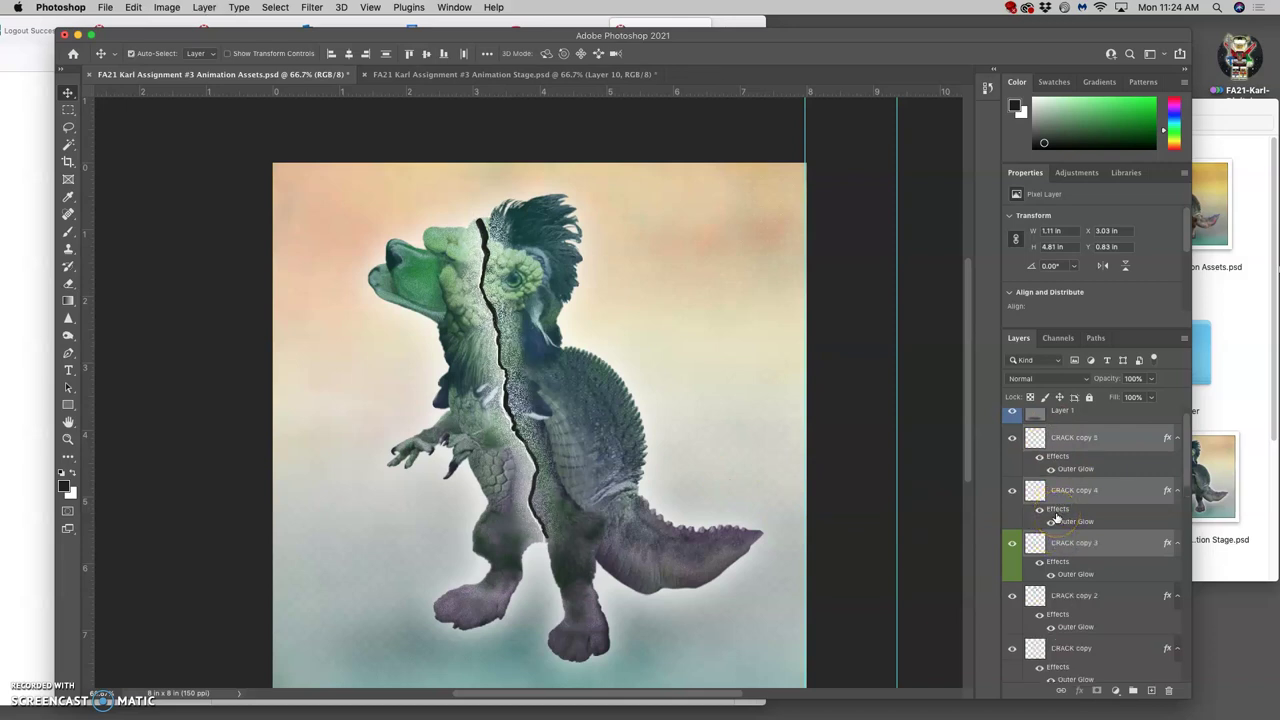
pyautogui.click(205, 8)
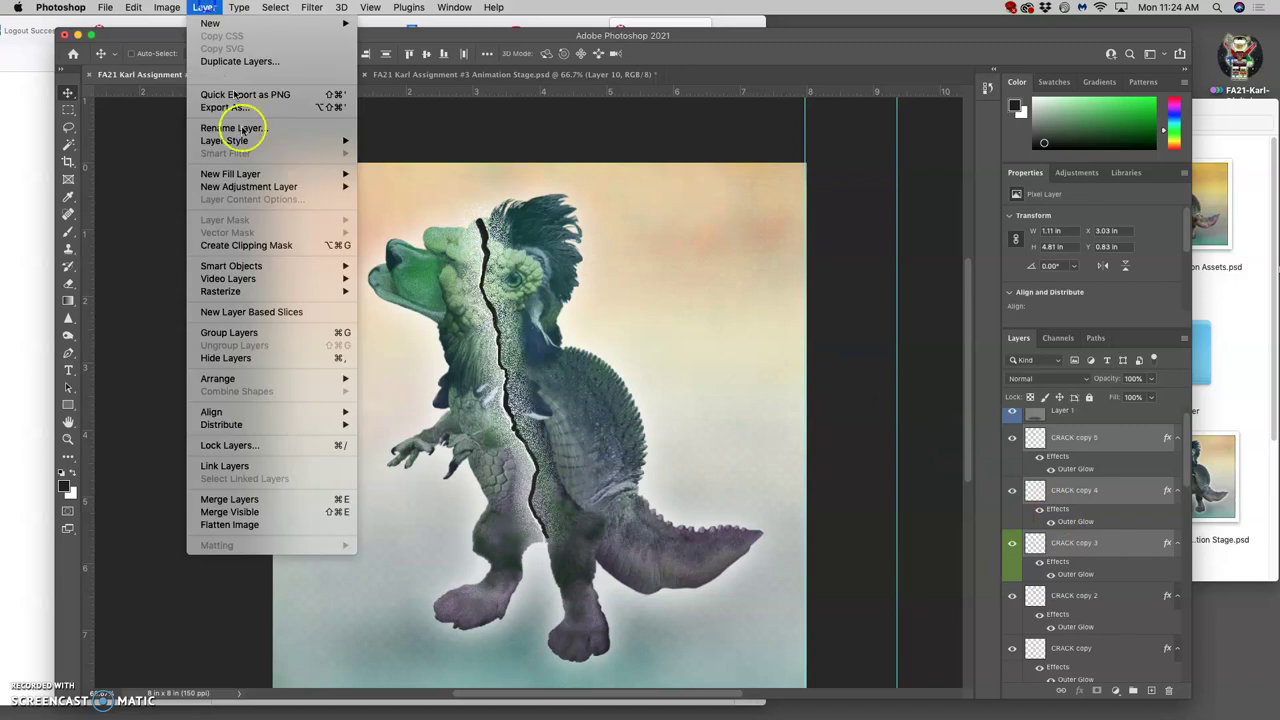
pyautogui.click(282, 505)
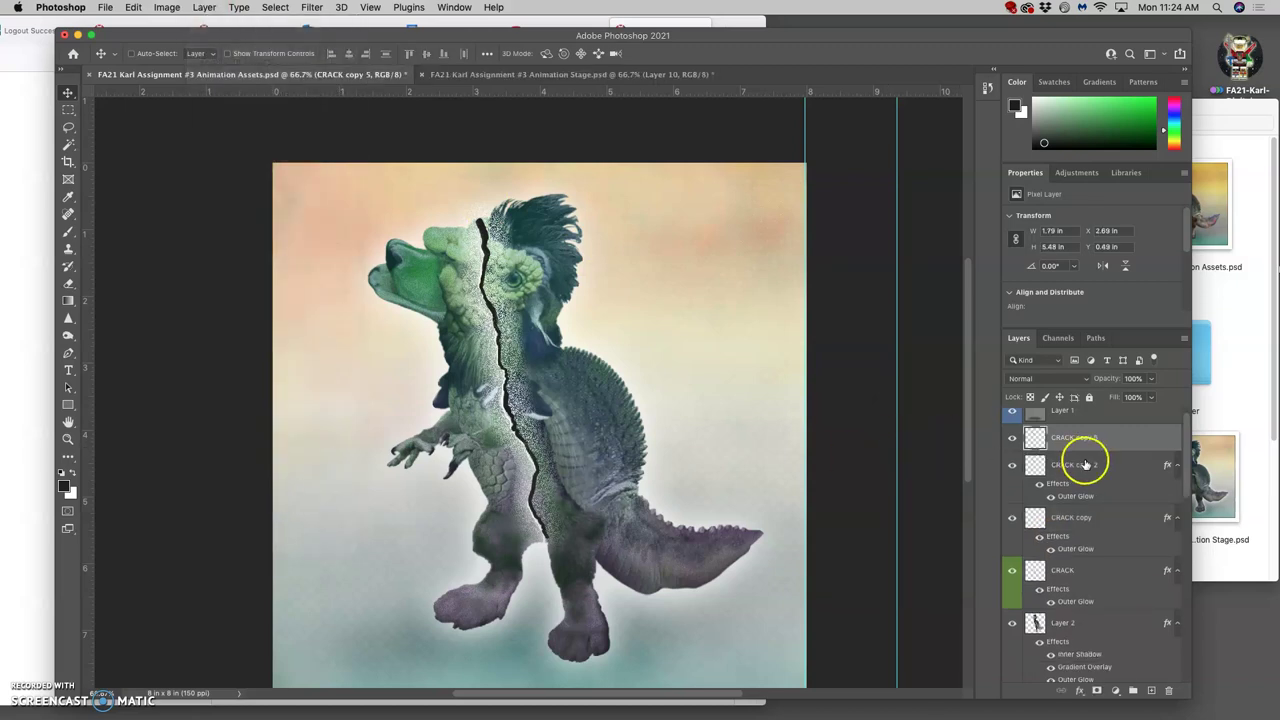
# - Give the merged CRACK copy 5 layer a blue colour label and toggle its visibility to check it
pyautogui.rightClick(1016, 437)
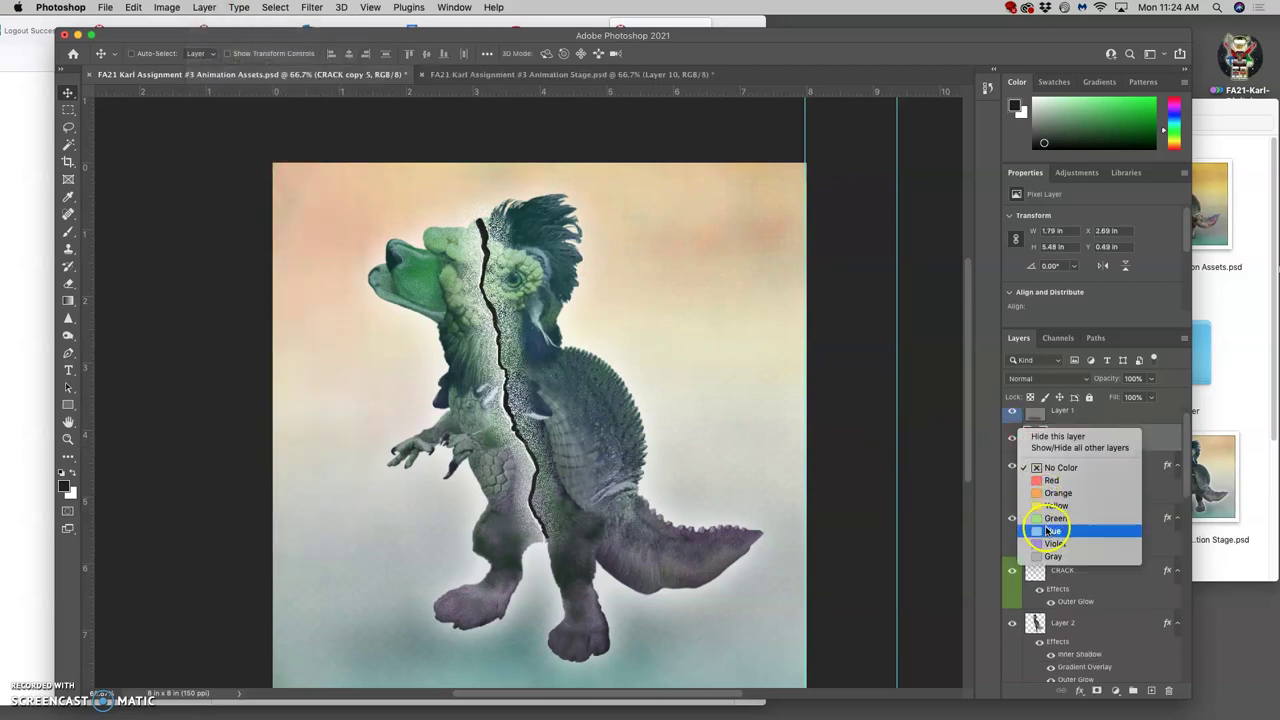
pyautogui.click(1045, 528)
pyautogui.click(1013, 440)
pyautogui.click(1013, 440)
# - Hide the CRACK, CRACK copy and CRACK copy 2 layers and move CRACK copy 5 directly above Layer 2
pyautogui.moveTo(1014, 468); pyautogui.dragTo(1010, 572)
pyautogui.moveTo(1077, 445); pyautogui.dragTo(1058, 595)
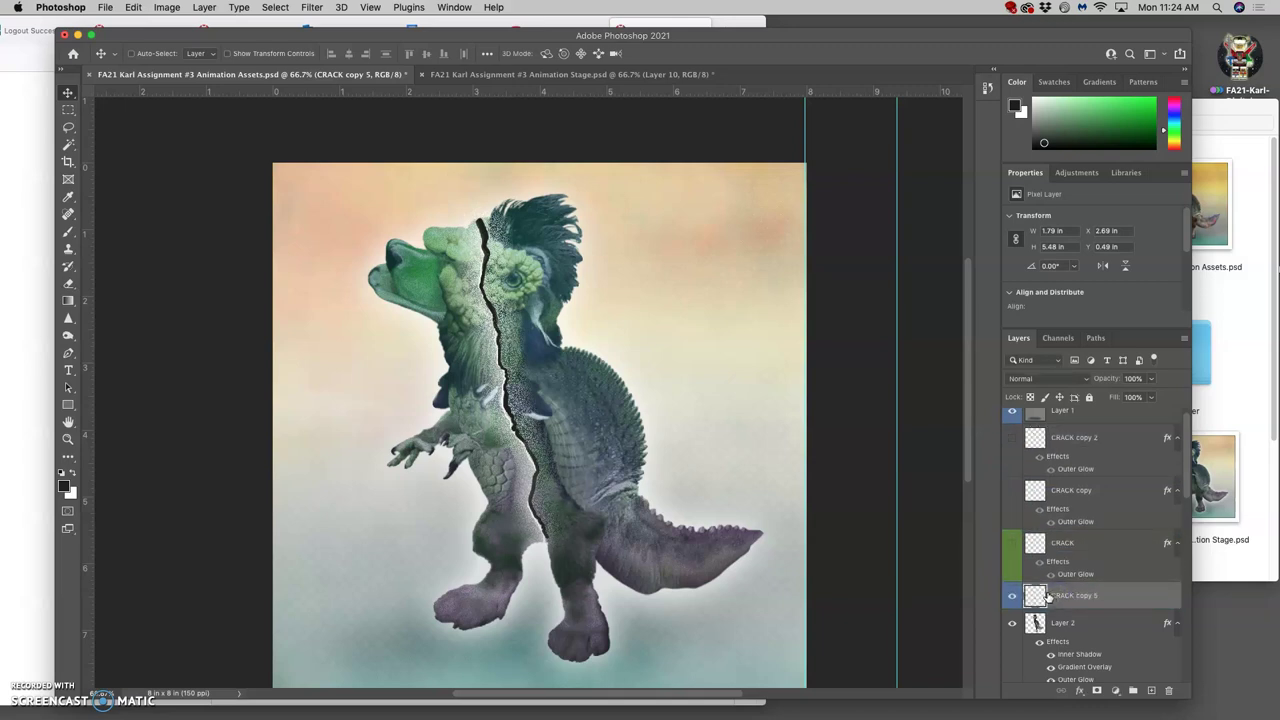
pyautogui.scroll(-2, 1047, 595)
# - Duplicate CRACK copy 5 and place the duplicate between Layer 2 and Layer 3
pyautogui.moveTo(1047, 593); pyautogui.dragTo(1033, 586)
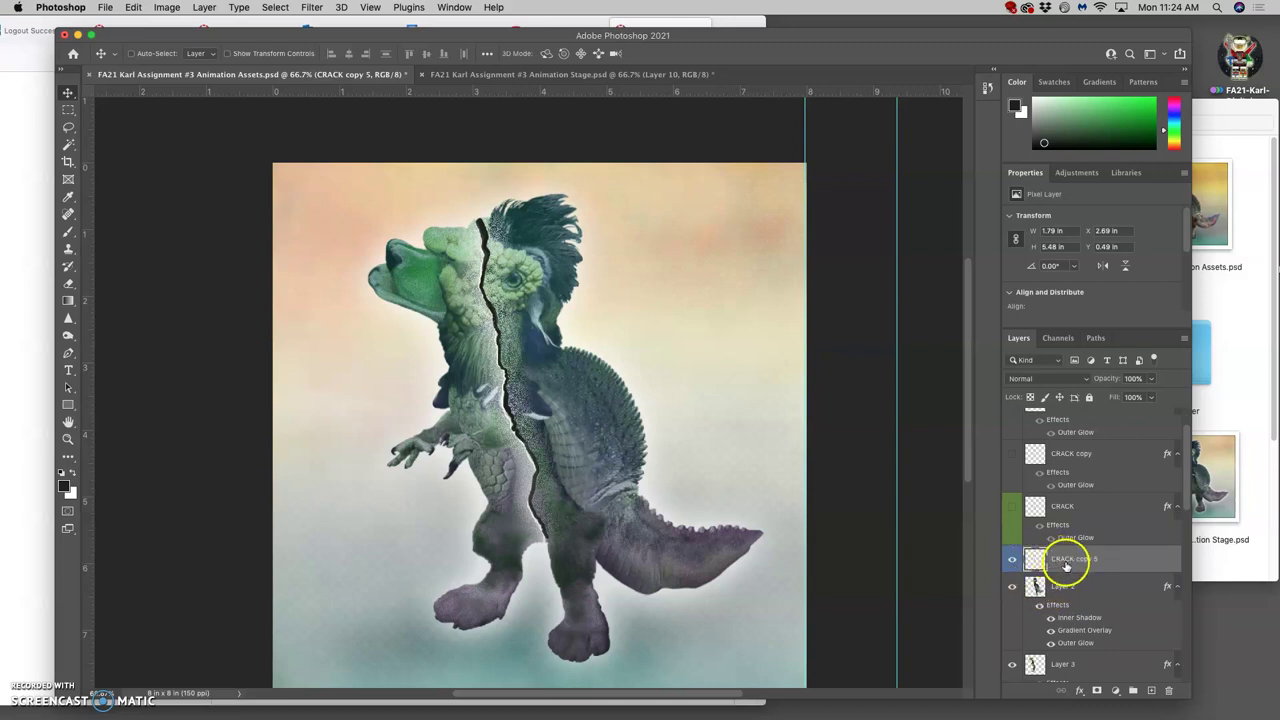
pyautogui.hotkey('ctrl', 'j')
pyautogui.moveTo(1068, 560)
pyautogui.mouseDown()
pyautogui.moveTo(1071, 677)
pyautogui.moveTo(1086, 689)
pyautogui.moveTo(1063, 689)
pyautogui.moveTo(1044, 556)
pyautogui.mouseUp()
# - Hide Layer 3 and merge CRACK copy 5 with Layer 2 into one tail-side half layer
pyautogui.click(1064, 513)
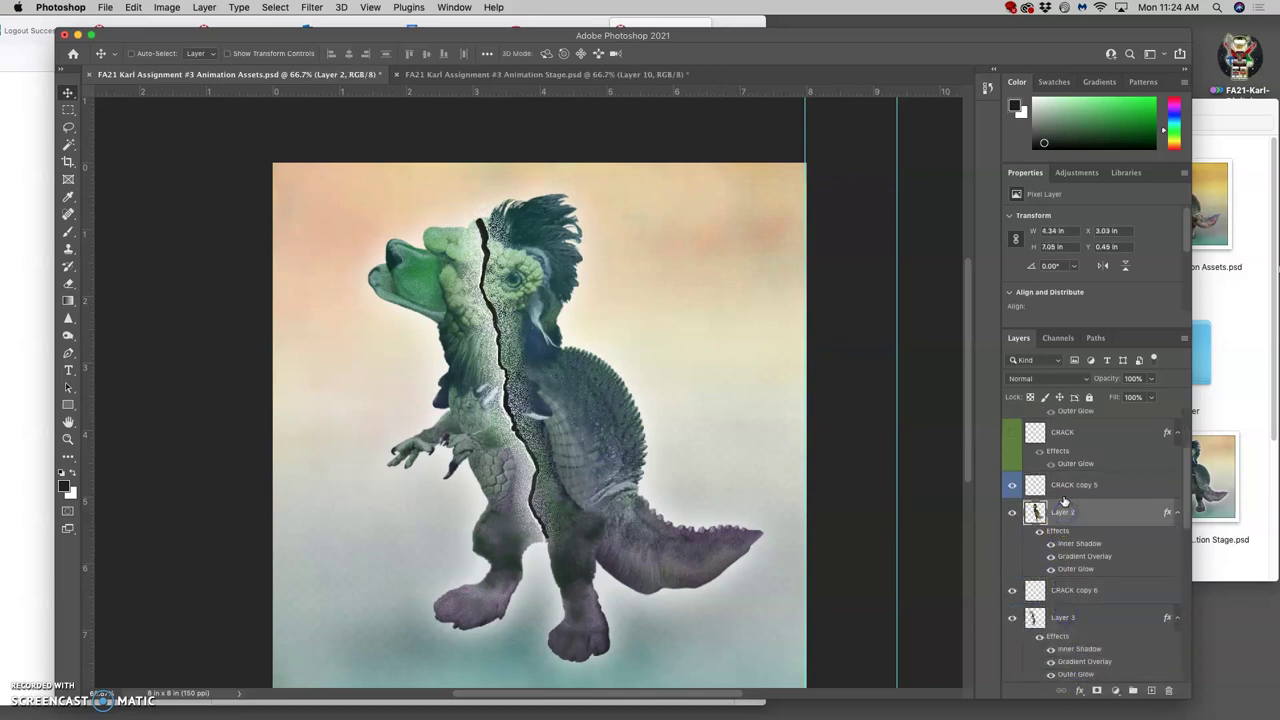
pyautogui.click(1064, 492)
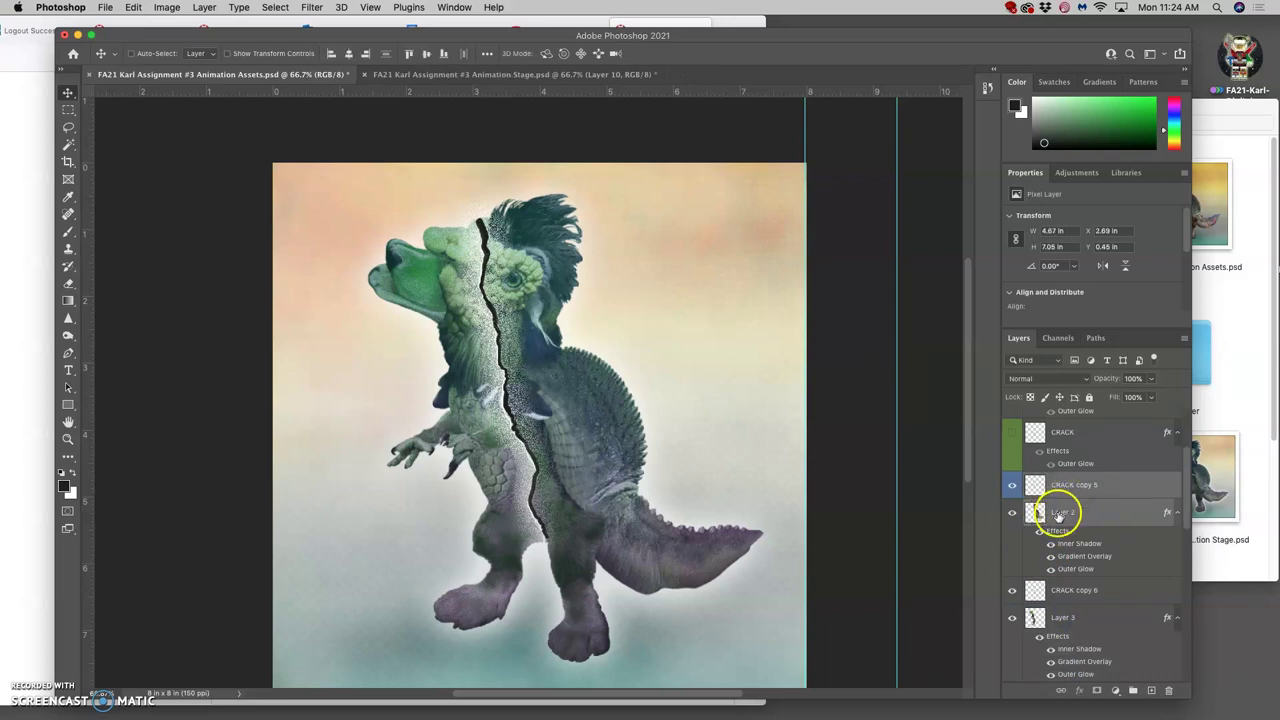
pyautogui.click(1012, 618)
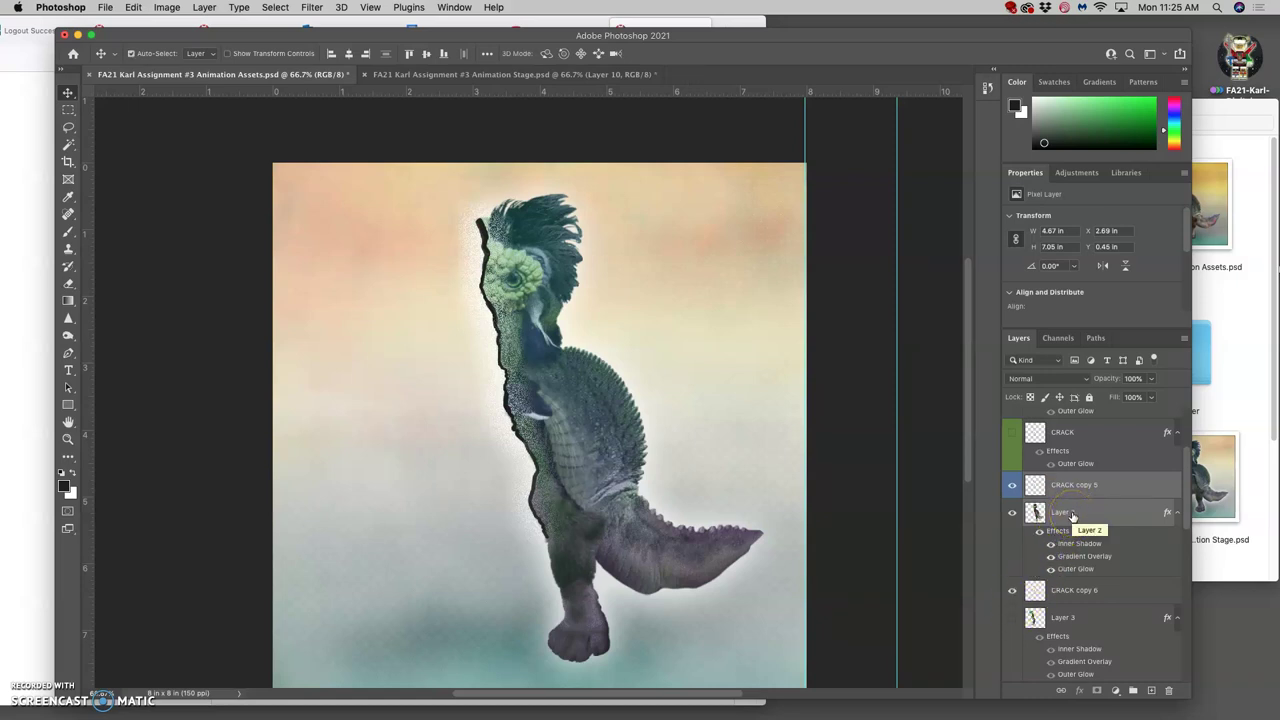
pyautogui.click(204, 7)
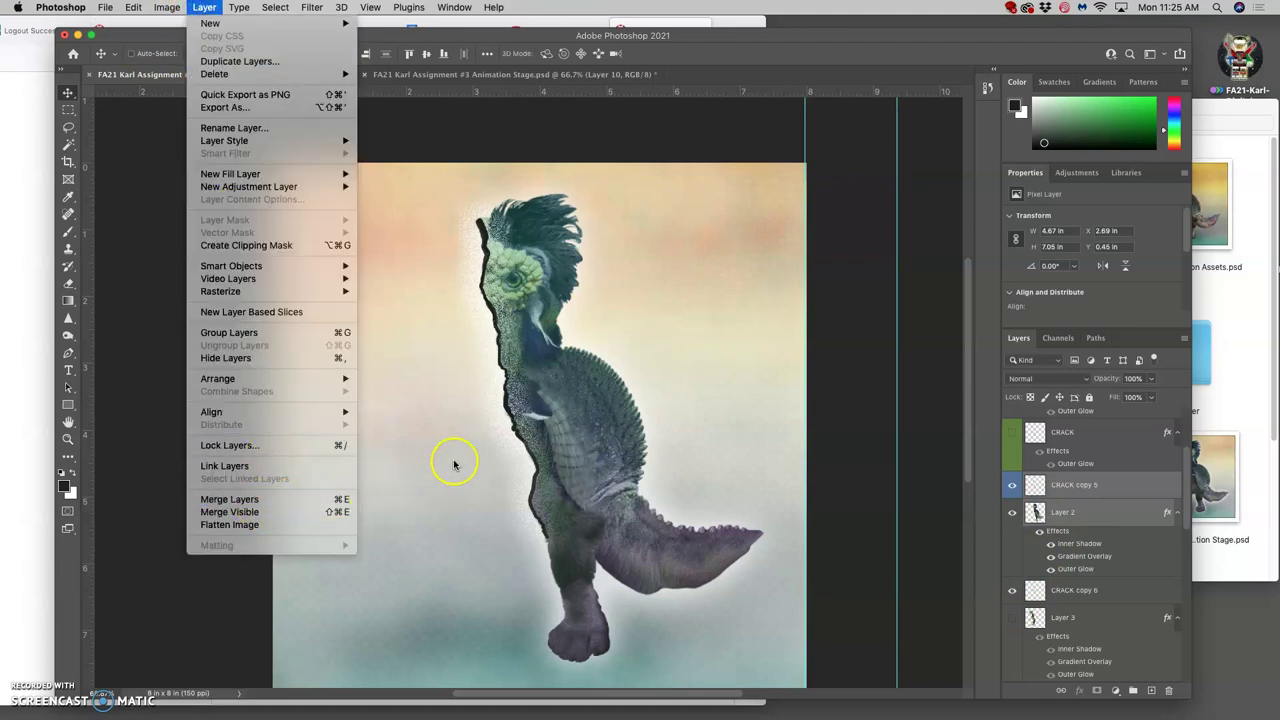
pyautogui.press('super+e')
pyautogui.click(1013, 487)
pyautogui.click(1013, 487)
# - Show Layer 3 again and hide the merged CRACK copy 5 half to isolate the snout-side half
pyautogui.scroll(5, 1049, 480)
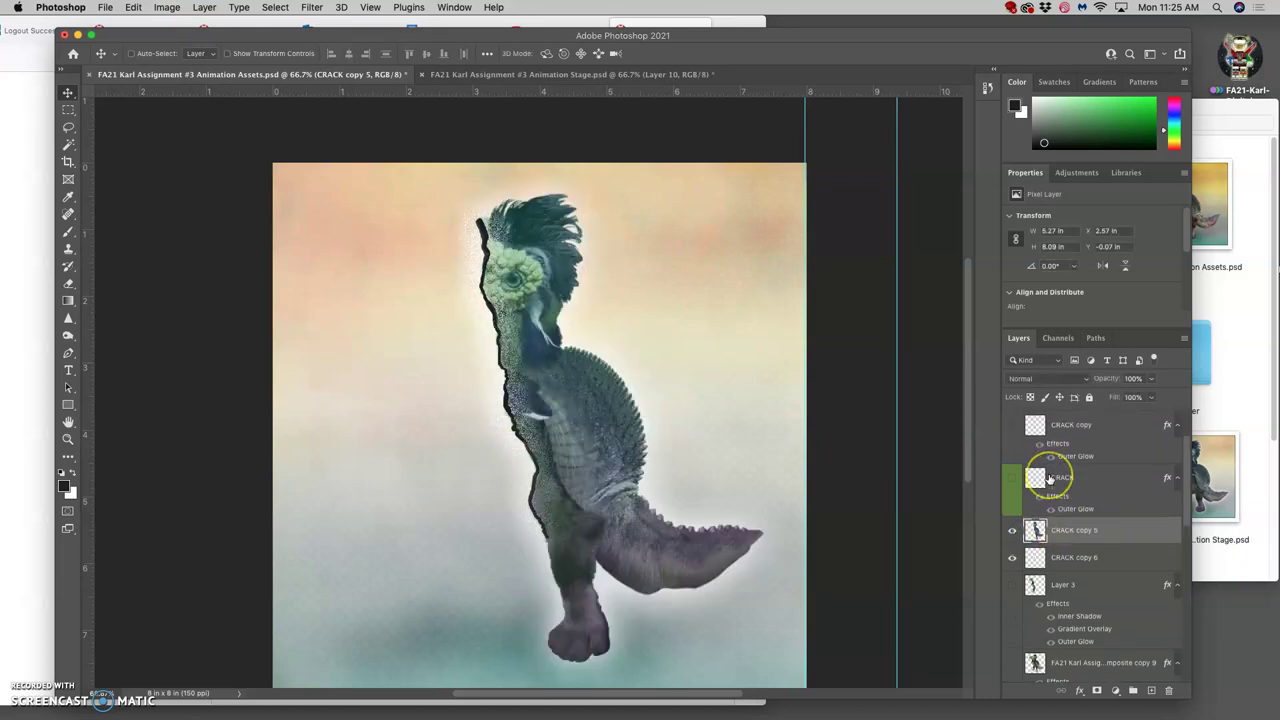
pyautogui.scroll(-4, 1048, 479)
pyautogui.moveTo(1047, 494); pyautogui.dragTo(1012, 569)
pyautogui.click(1012, 563)
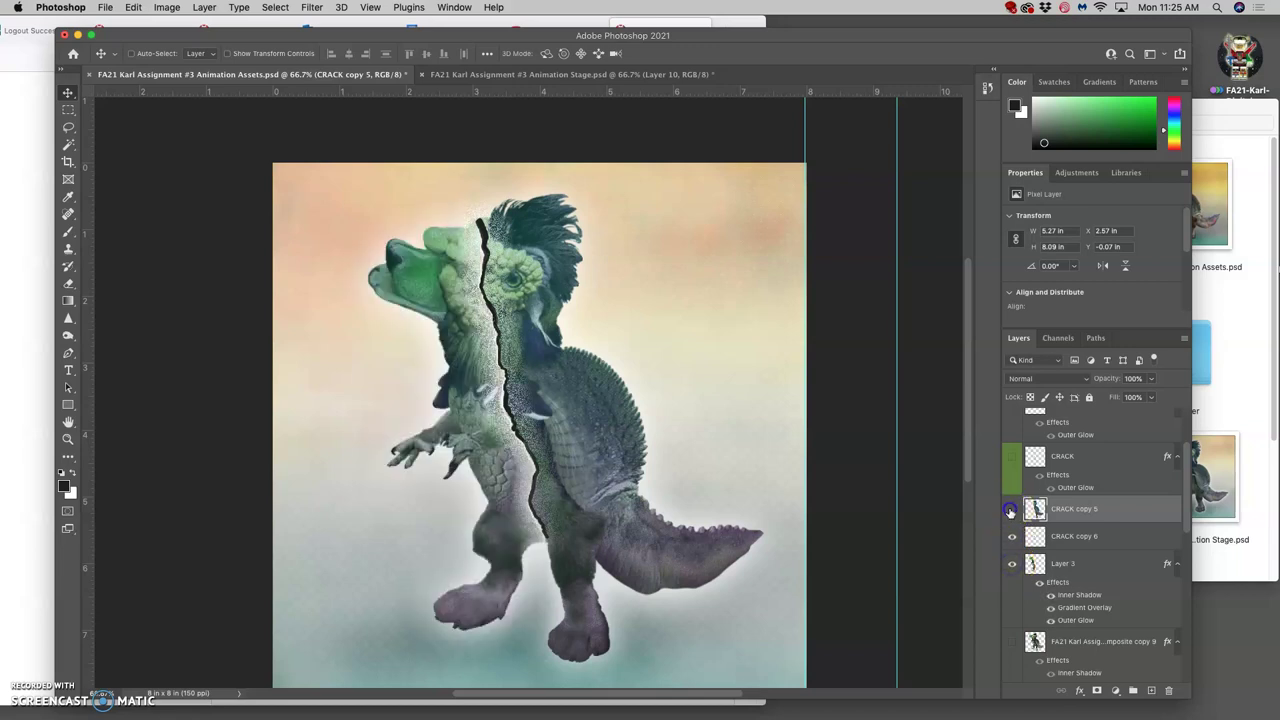
pyautogui.click(1012, 509)
# - Nudge the CRACK copy 6 layer left until the crack sits against the snout-side half's broken edge
pyautogui.click(1077, 543)
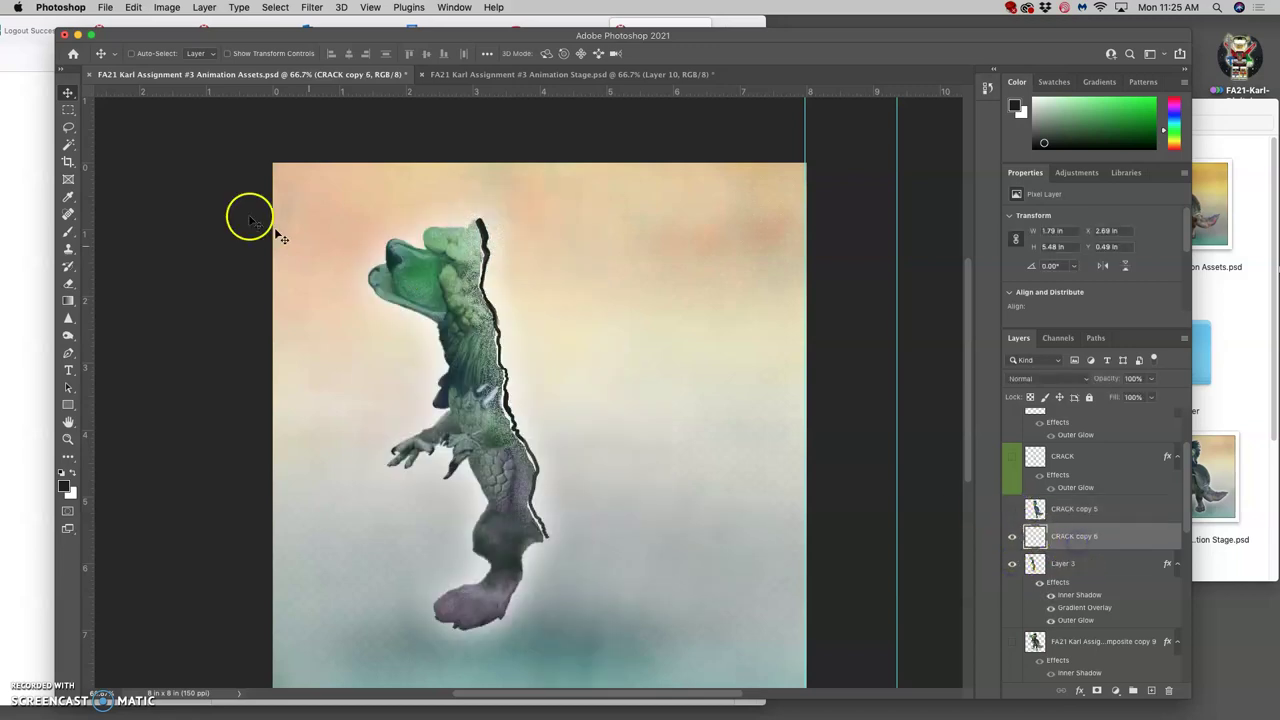
pyautogui.press('Left')
pyautogui.press('Left')
pyautogui.press('Left')
pyautogui.press('Left')
pyautogui.press('Left')
pyautogui.press('Left')
pyautogui.press('Left')
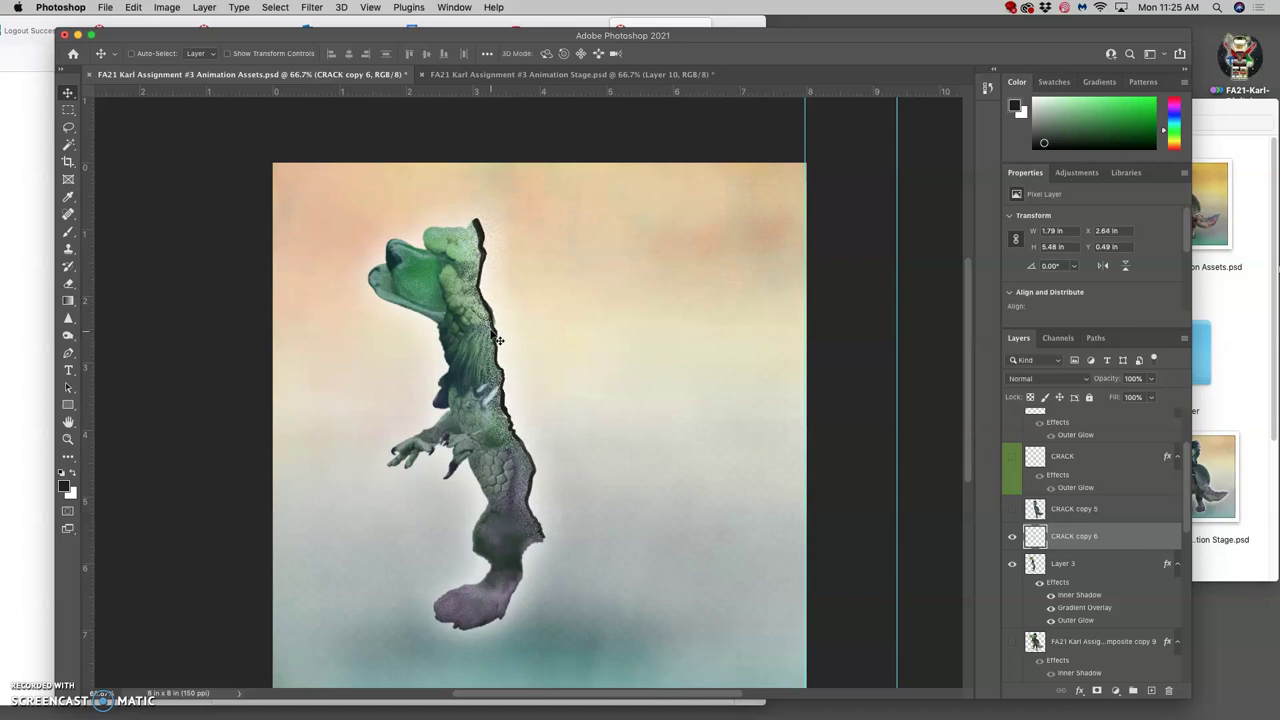
pyautogui.press('Left')
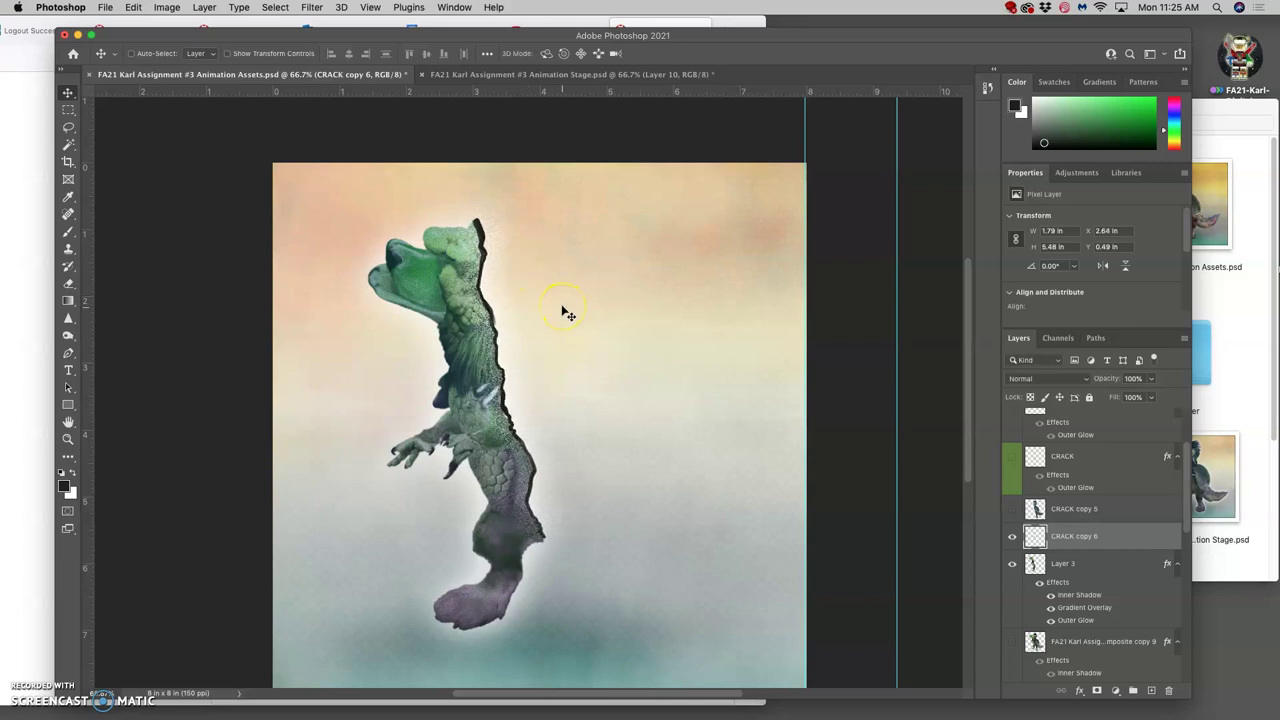
# - Merge CRACK copy 6 with Layer 3, then show CRACK copy 5 and check the two halves together
pyautogui.keyDown('shift'); pyautogui.click(1069, 566); pyautogui.keyUp('shift')
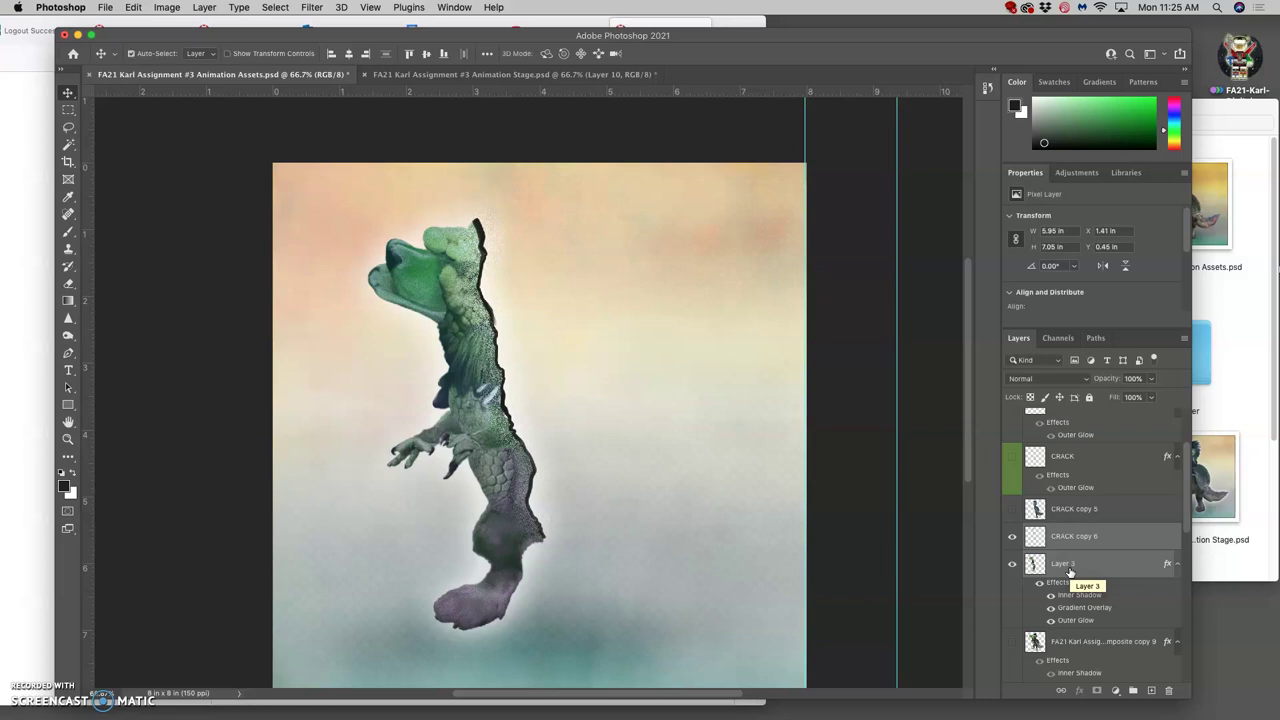
pyautogui.hotkey('ctrl', 'e')
pyautogui.click(1012, 509)
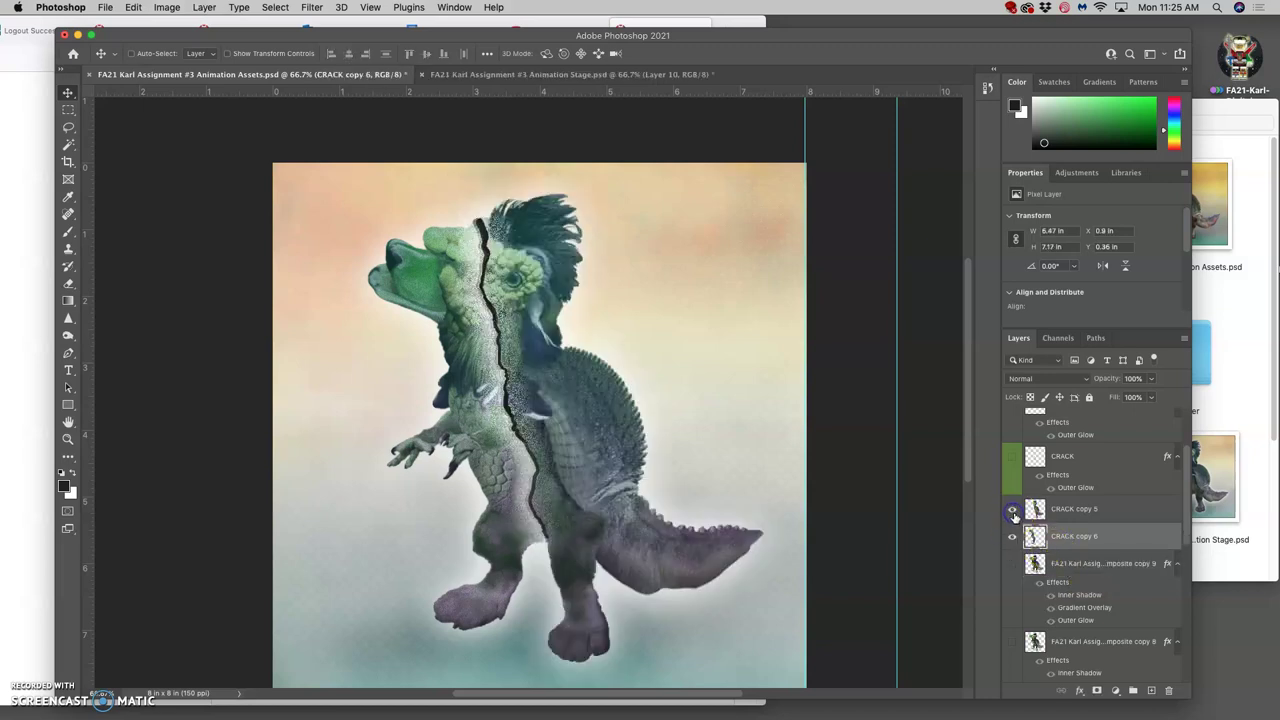
pyautogui.click(1013, 538)
pyautogui.click(1013, 538)
# - Give CRACK copy 5 and CRACK copy 6 the same yellow colour label and make CRACK copy 6 active
pyautogui.click(1075, 509)
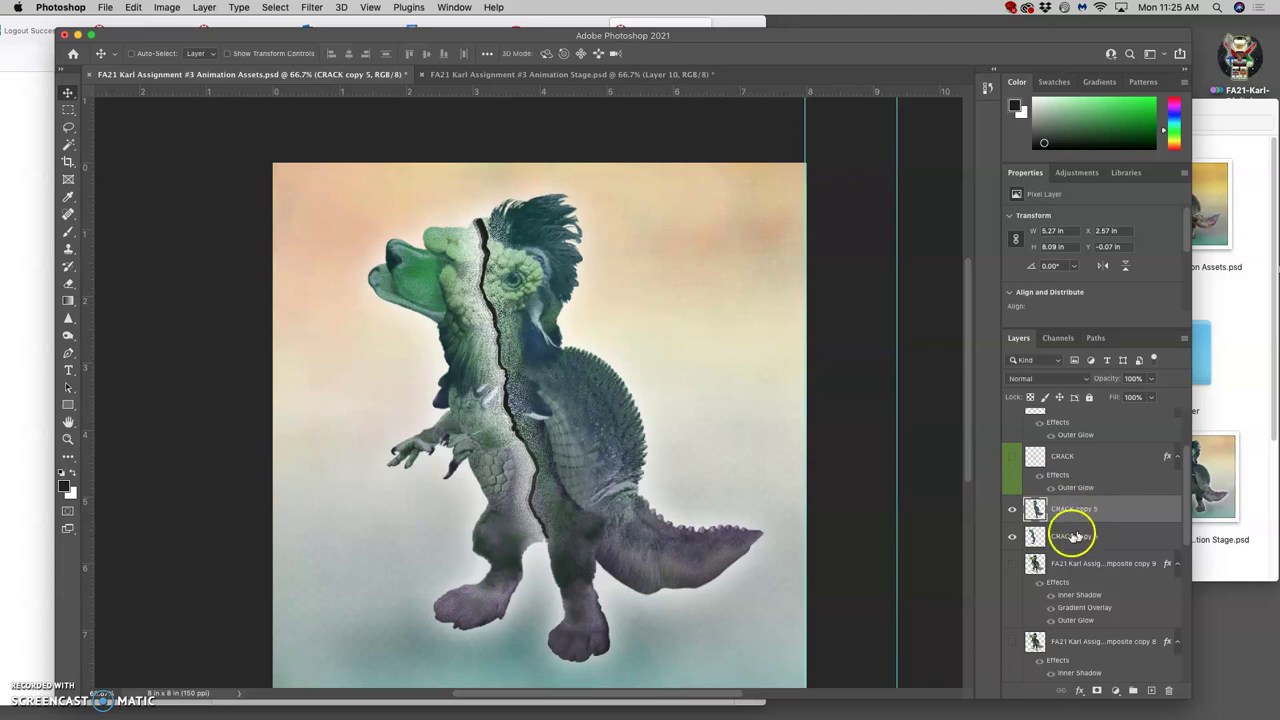
pyautogui.rightClick(1016, 532)
pyautogui.click(1038, 588)
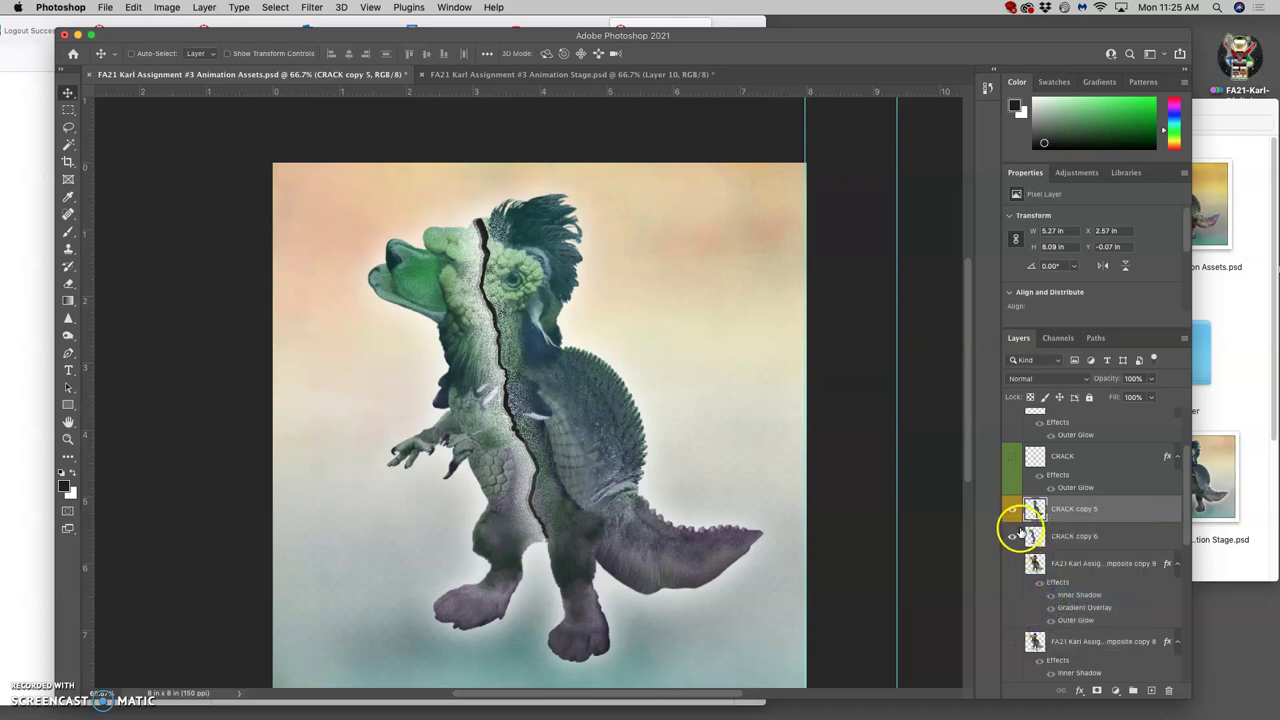
pyautogui.rightClick(1014, 515)
pyautogui.click(1045, 603)
pyautogui.click(1035, 540)
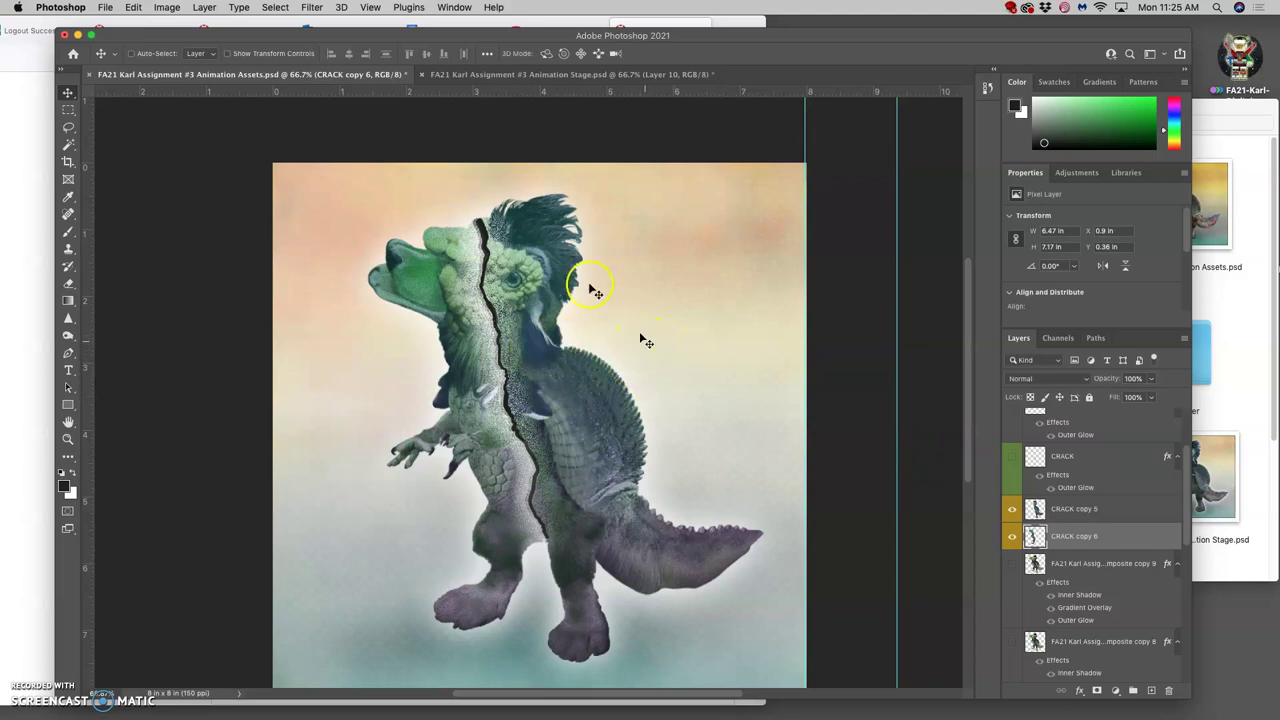
# - Review the rough storyboard in Firefox and the Animation Stage document in Photoshop, and return to the Animation Assets document
pyautogui.click(28, 104)
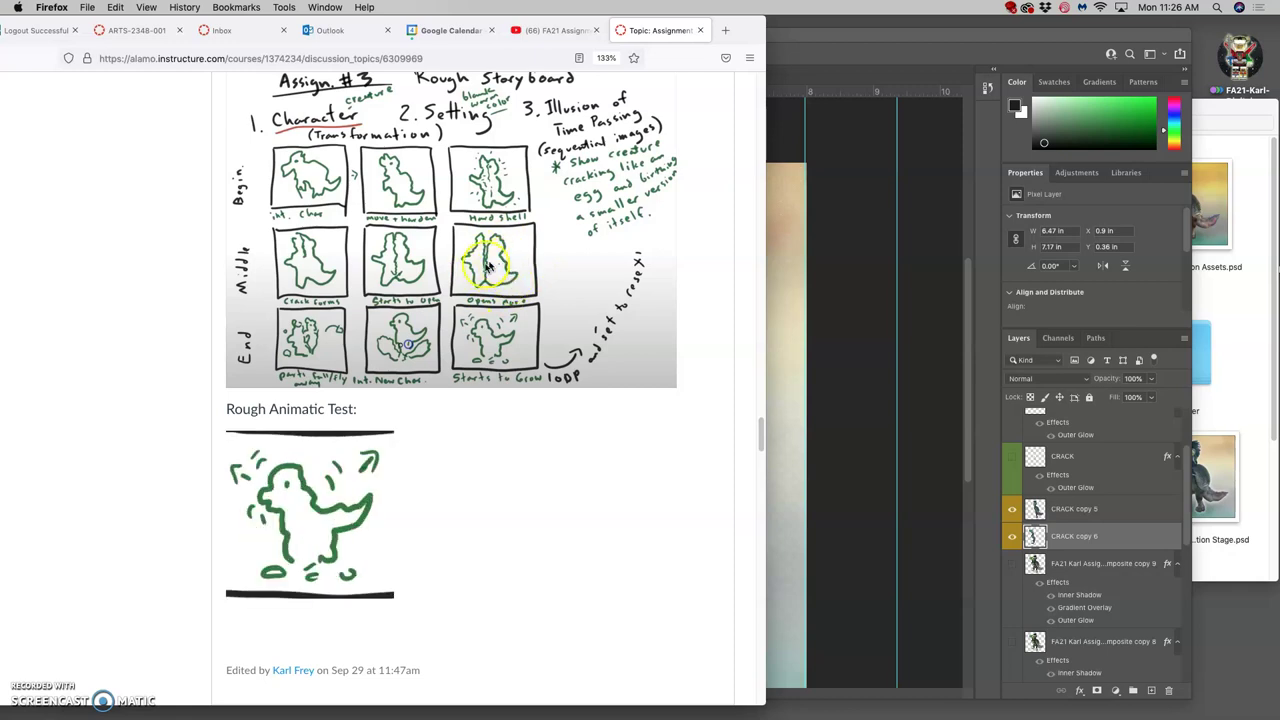
pyautogui.click(779, 206)
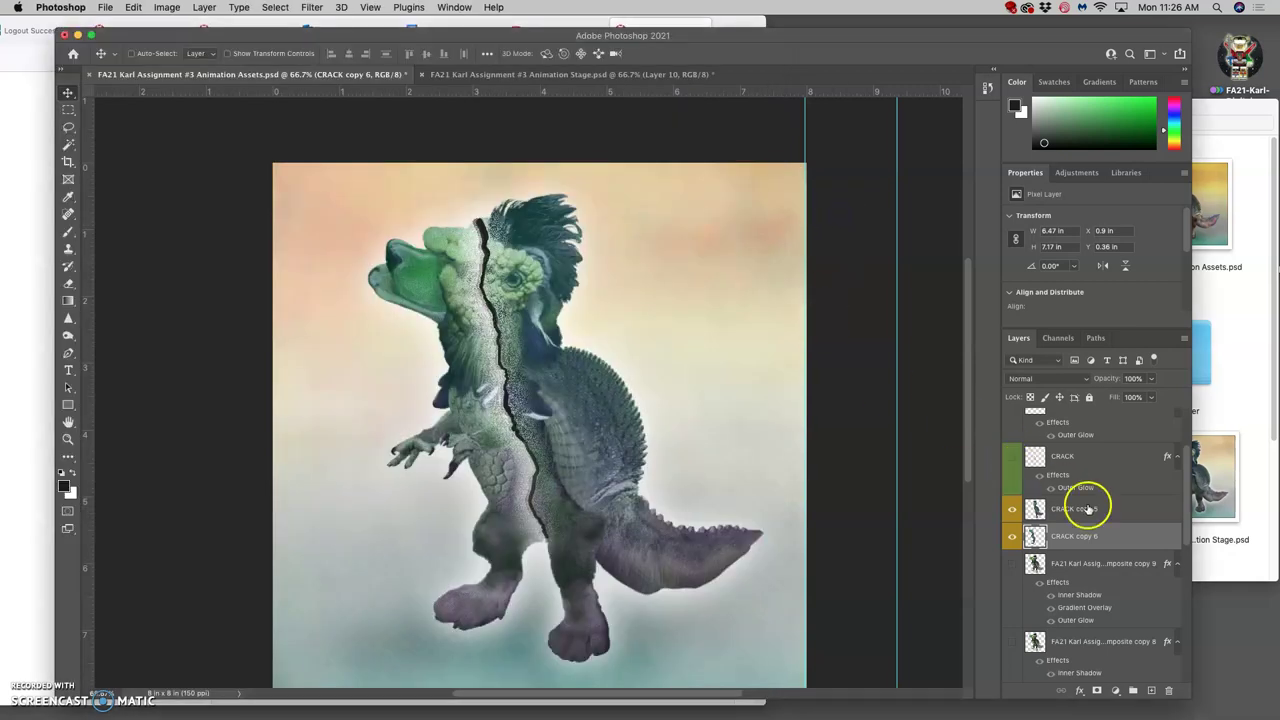
pyautogui.click(630, 75)
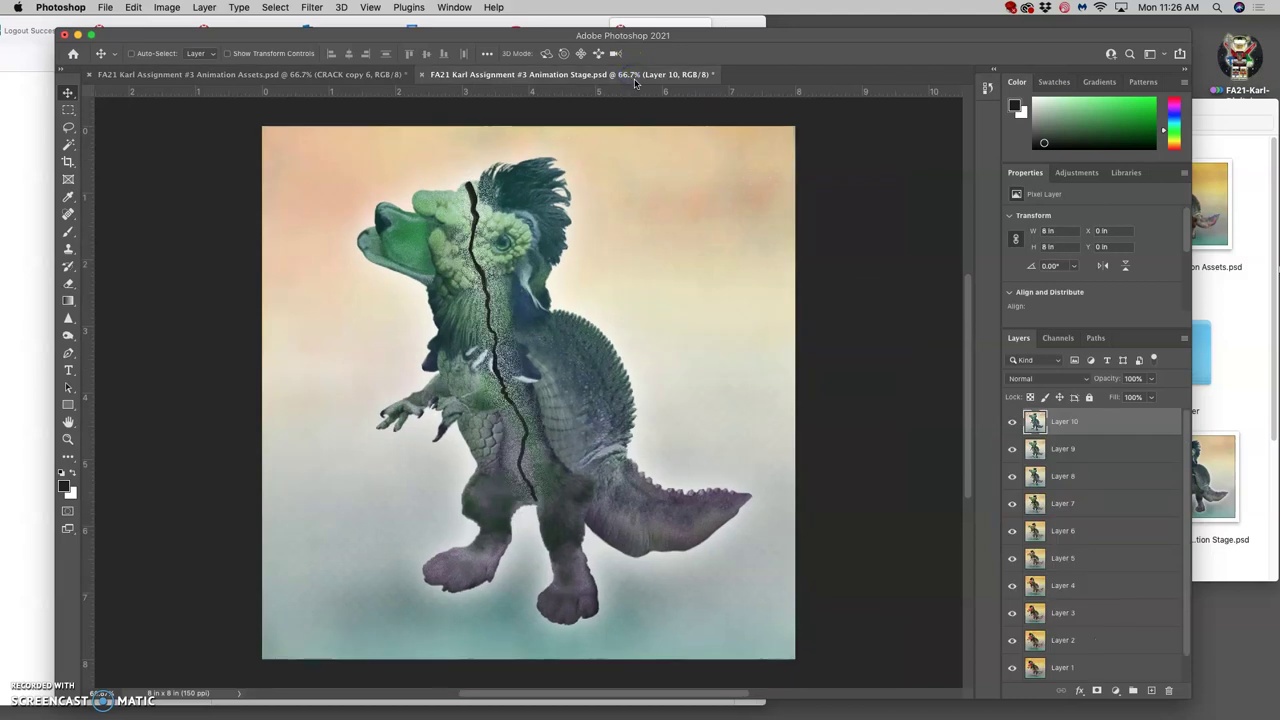
pyautogui.click(360, 74)
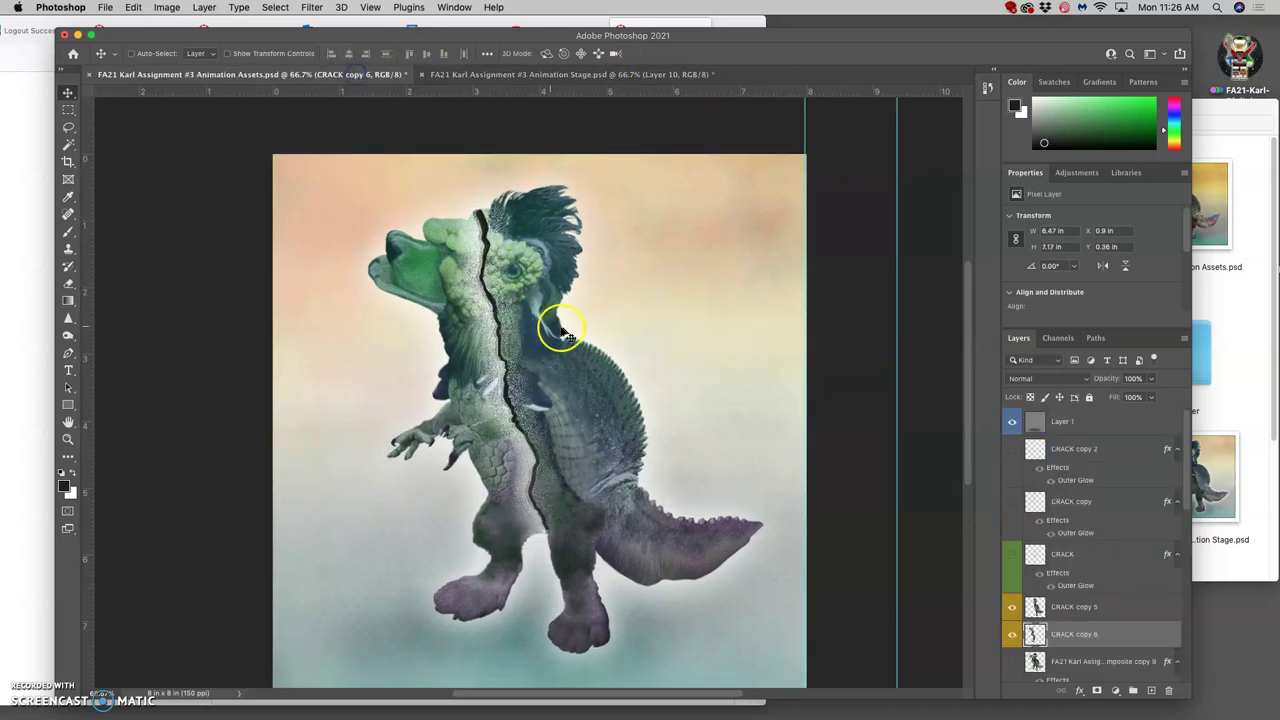
# - Erase once beside the snout on CRACK copy 6 with the 1040 px Eraser at 46% opacity, and hide that layer
pyautogui.click(68, 284)
pyautogui.click(1014, 634)
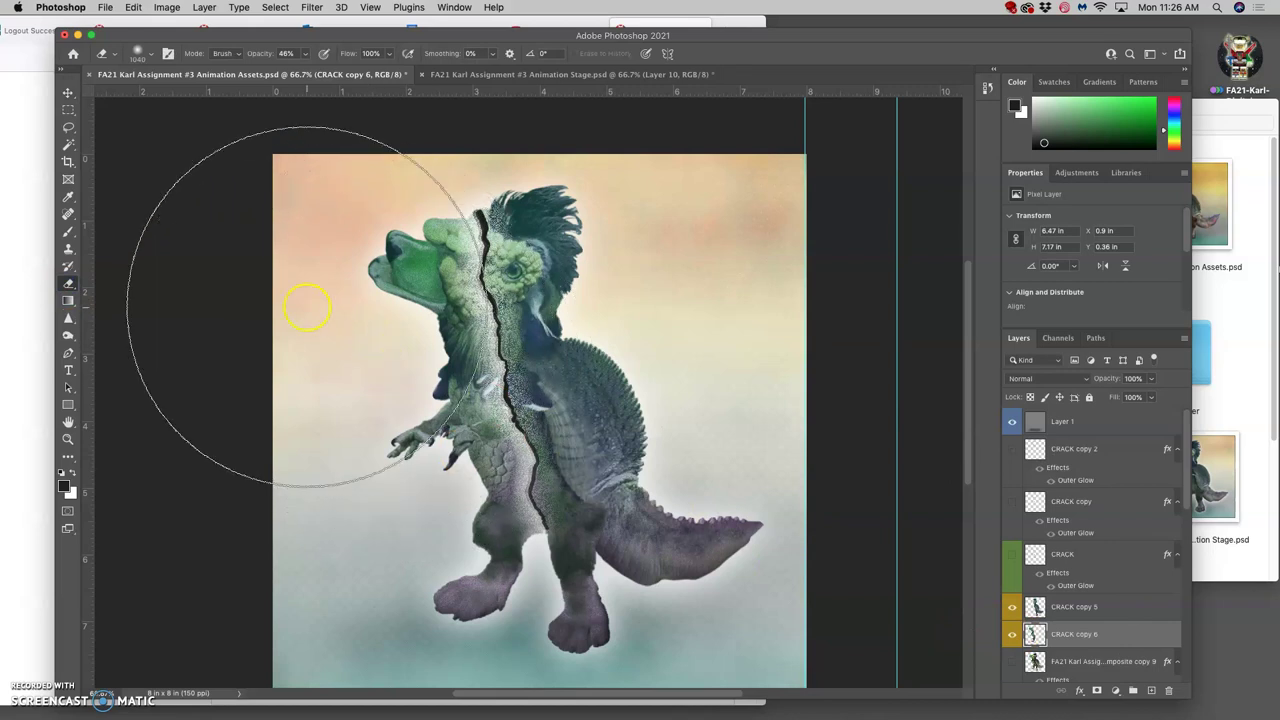
pyautogui.click(294, 320)
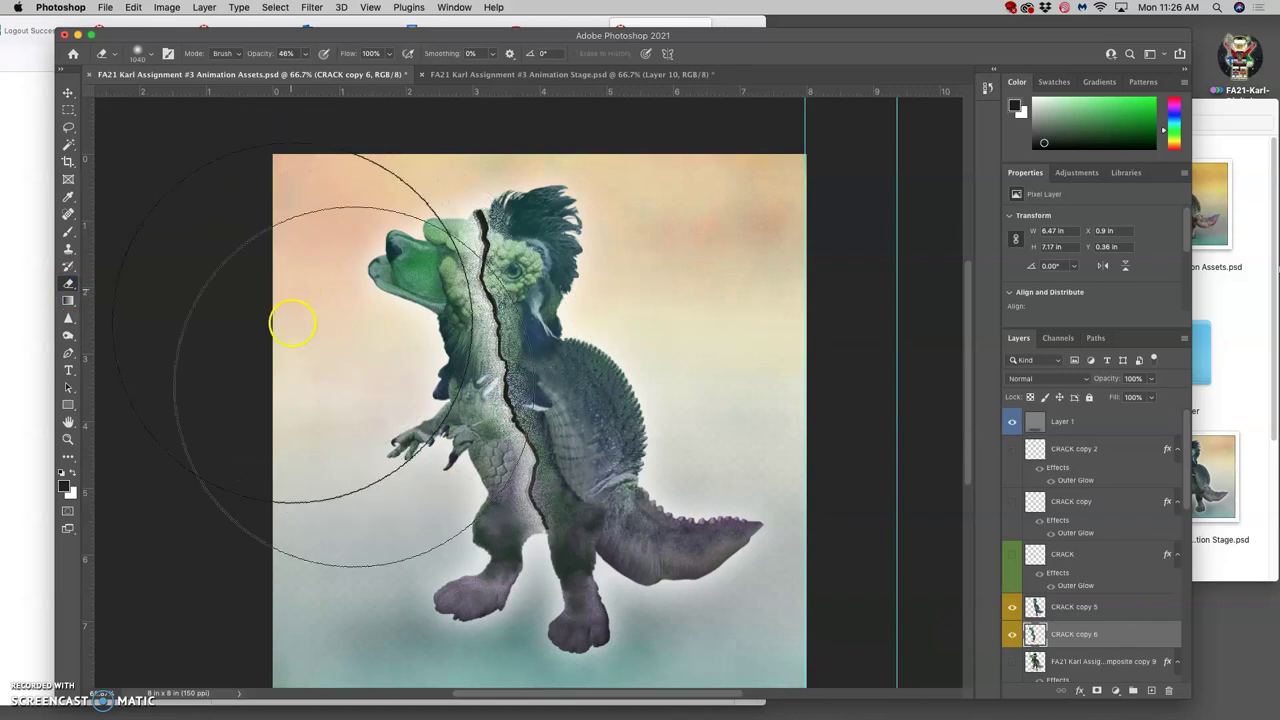
pyautogui.click(1012, 634)
# - Set the Eraser to 16% opacity and 102 px size, and make CRACK copy 5 active
pyautogui.click(306, 54)
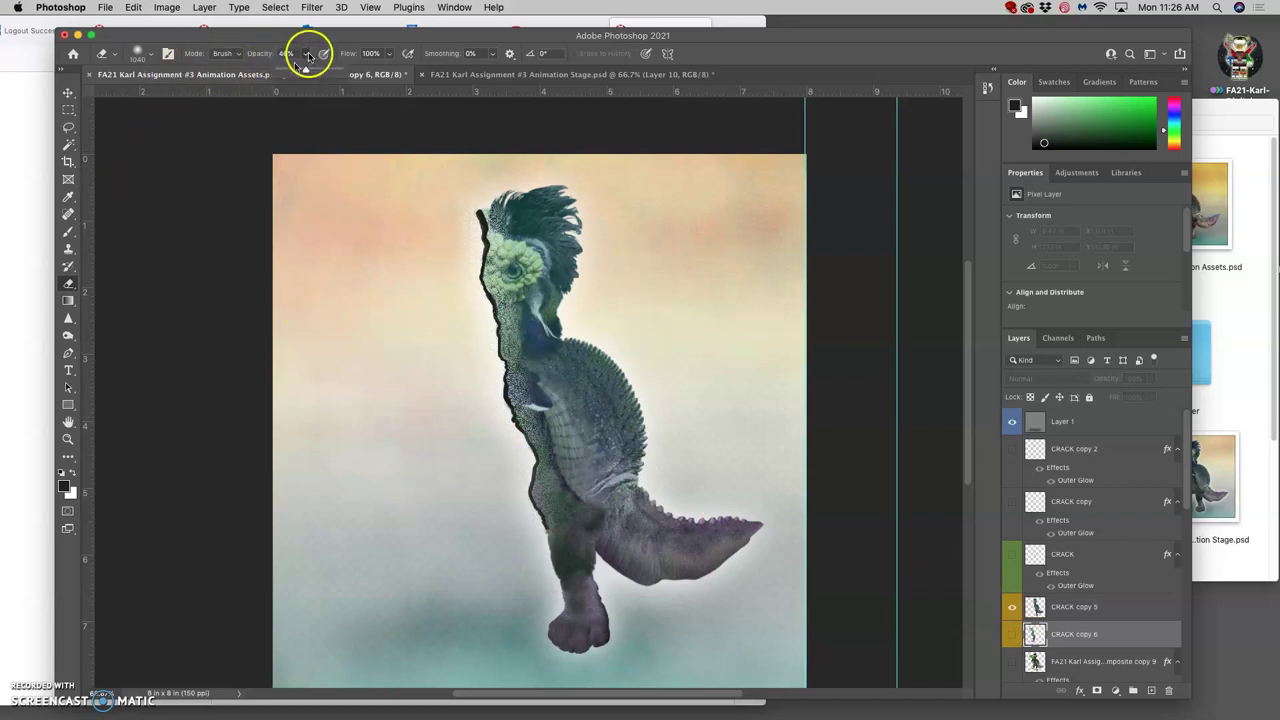
pyautogui.click(139, 52)
pyautogui.click(184, 95)
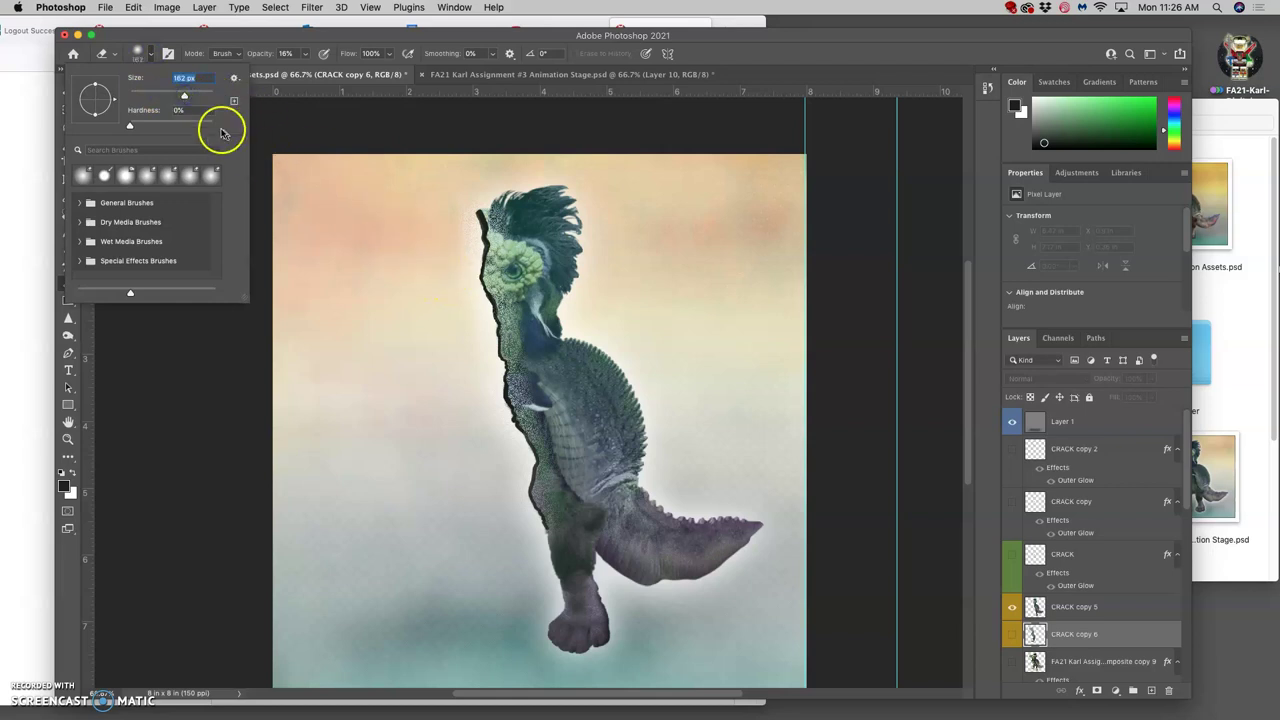
pyautogui.click(1092, 607)
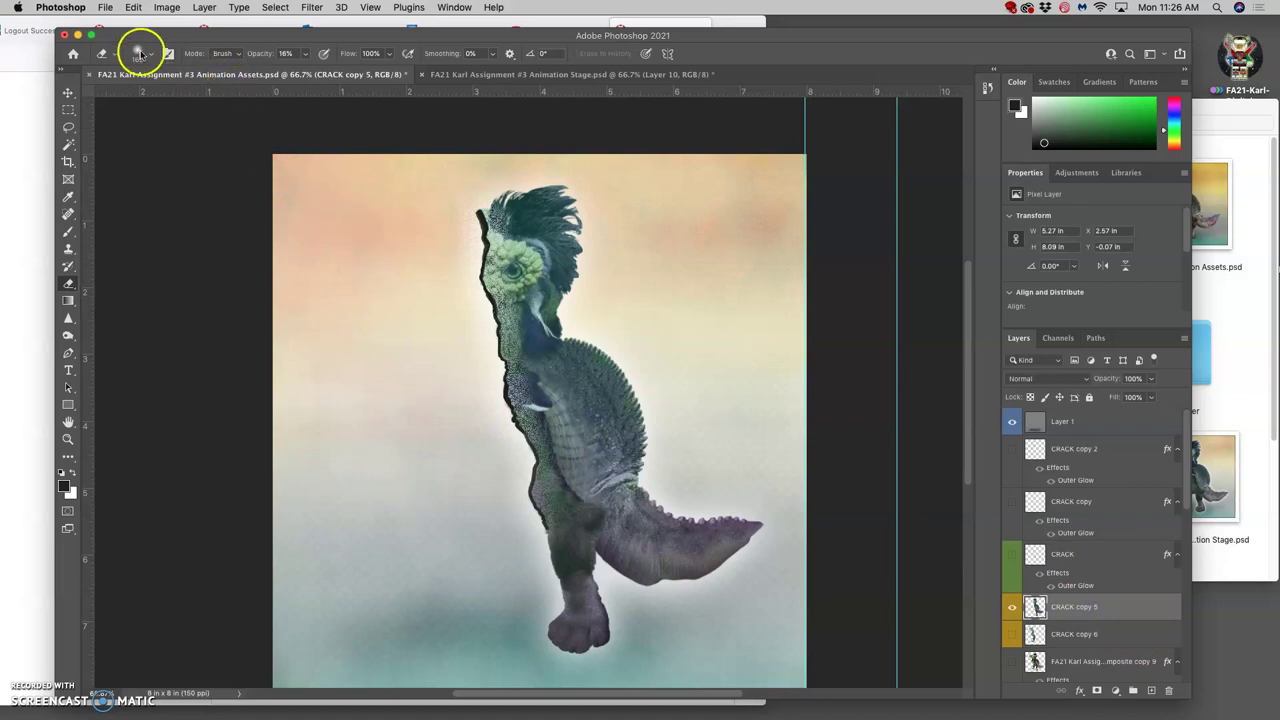
pyautogui.click(137, 52)
pyautogui.click(172, 96)
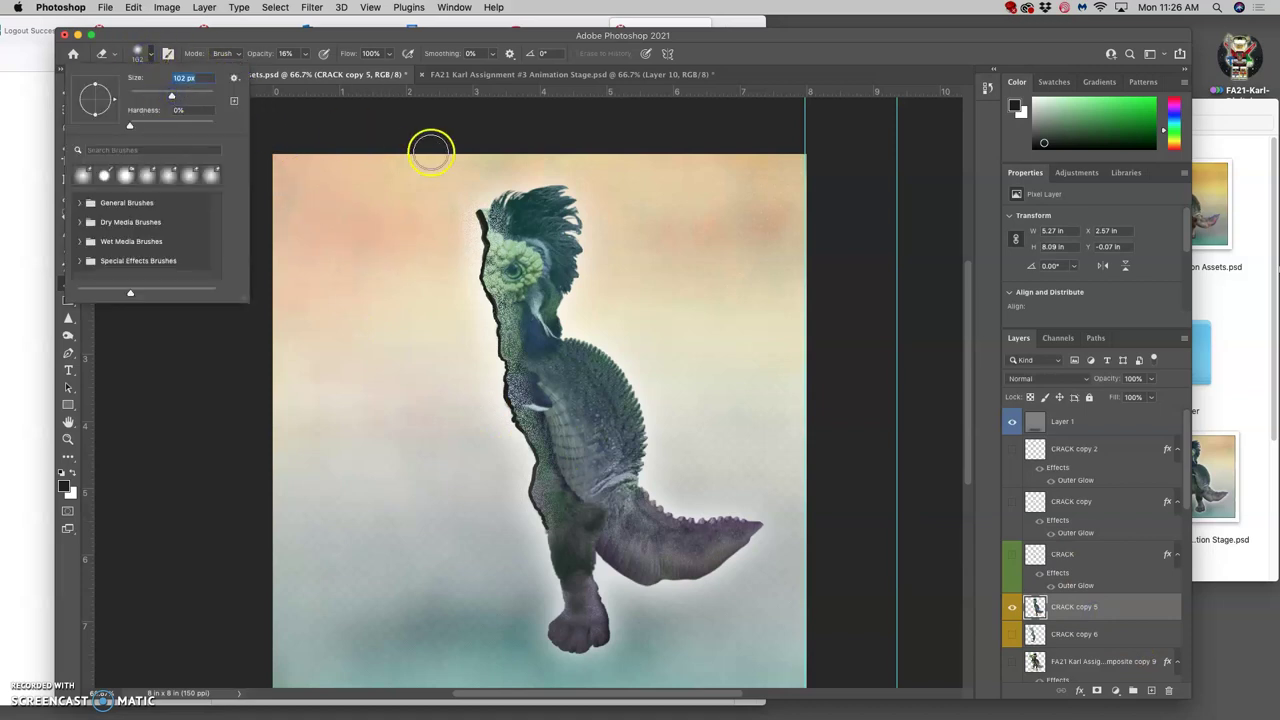
# - Erase the glow along the cracked edge of CRACK copy 5 down to the foot, and show CRACK copy 6
pyautogui.click(459, 251)
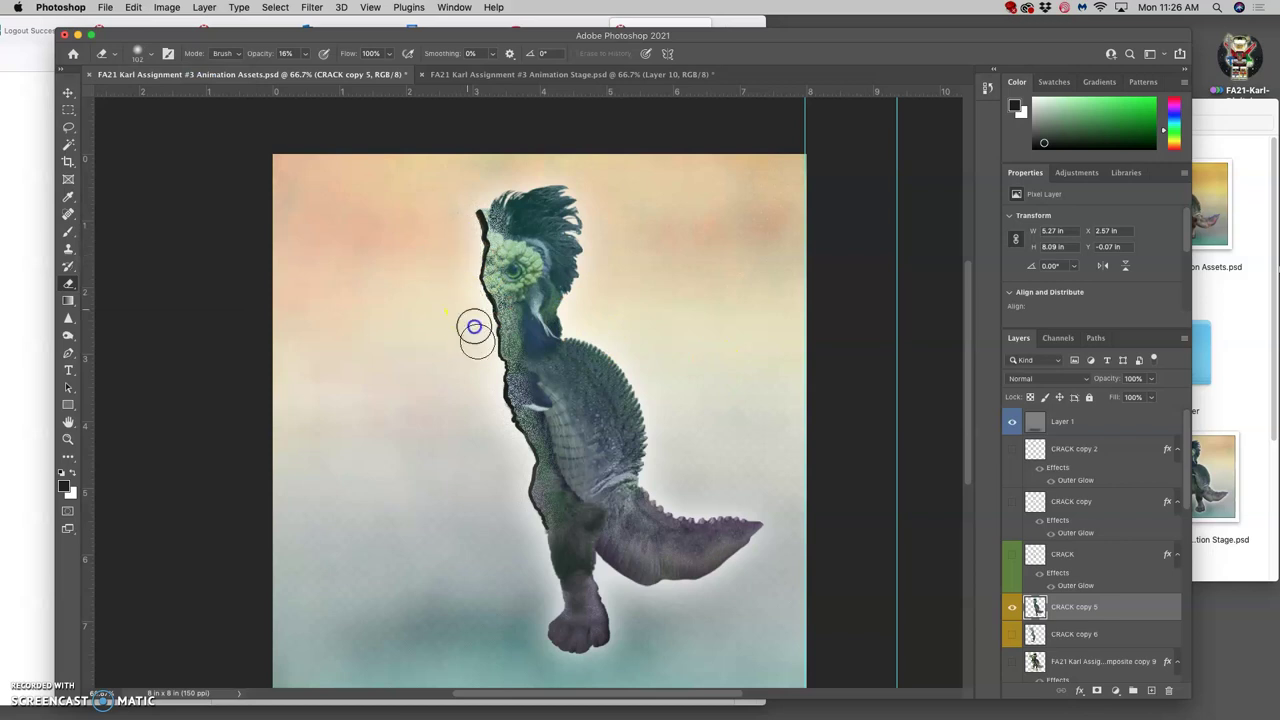
pyautogui.moveTo(508, 454)
pyautogui.mouseDown()
pyautogui.moveTo(506, 506)
pyautogui.moveTo(523, 523)
pyautogui.moveTo(533, 598)
pyautogui.mouseUp()
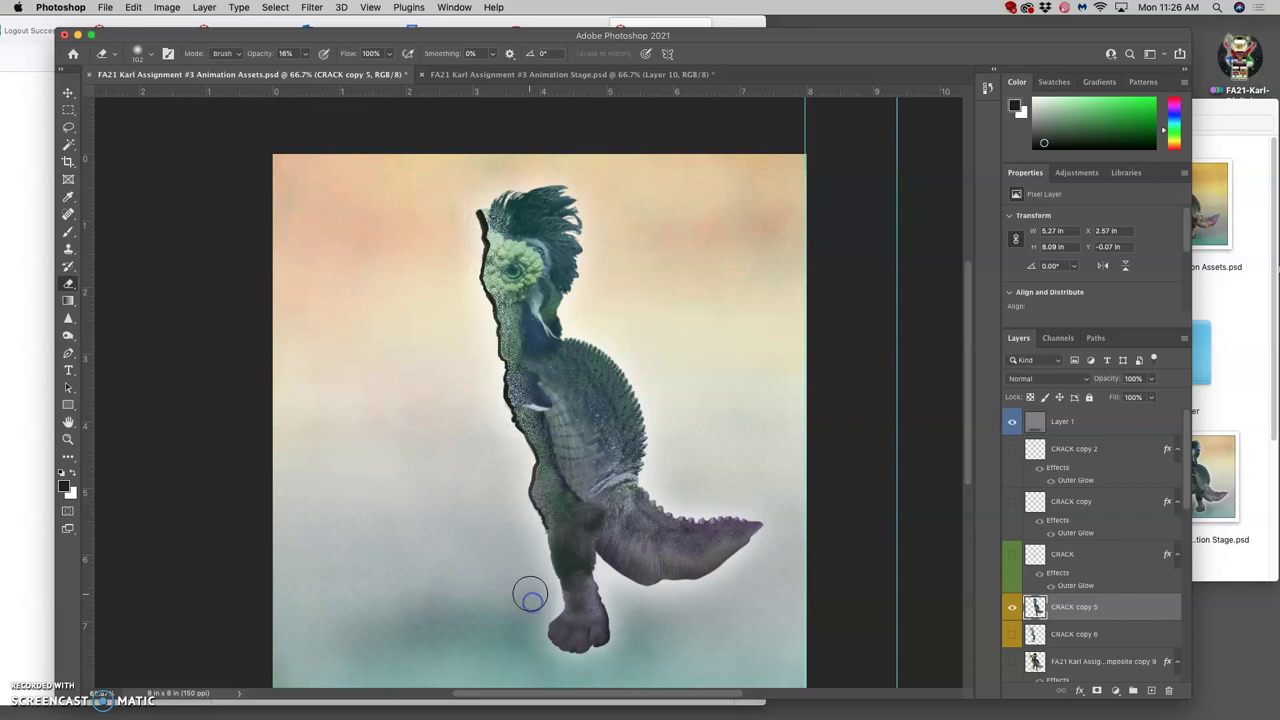
pyautogui.click(1011, 635)
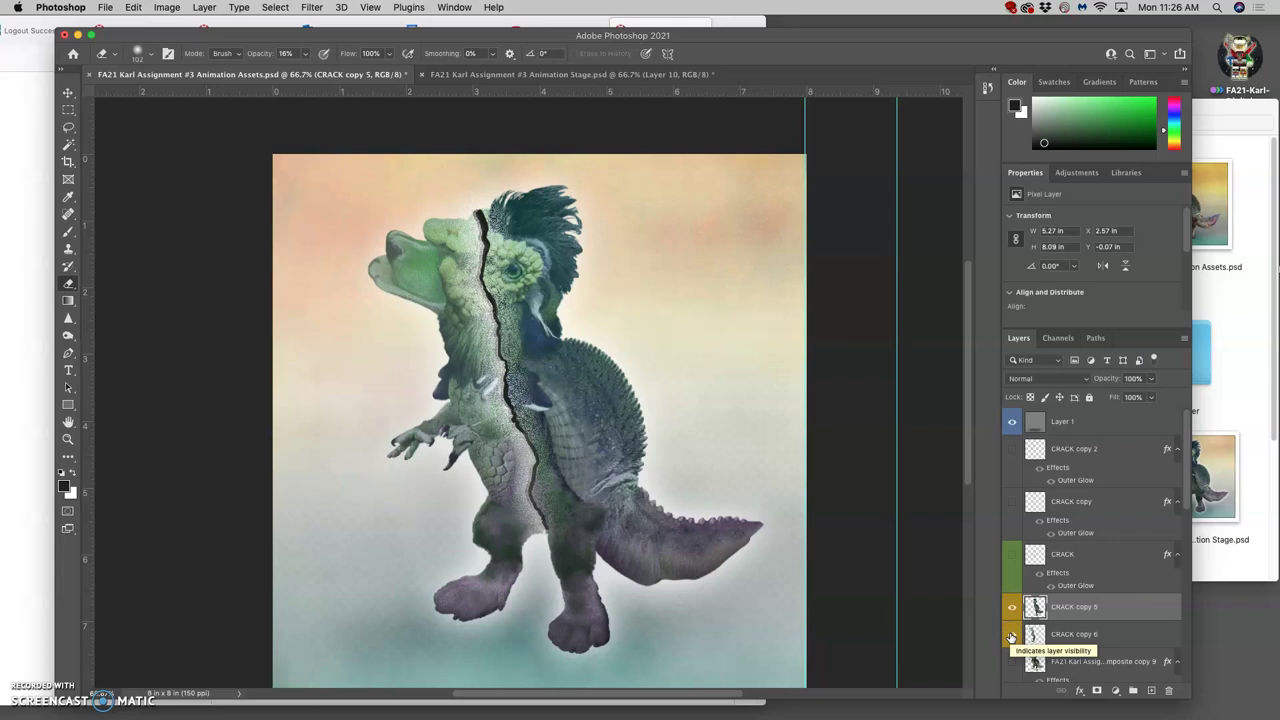
# - Compare the first eraser state in the history with the latest one, and toggle each half's visibility to inspect the erased glow
pyautogui.click(987, 89)
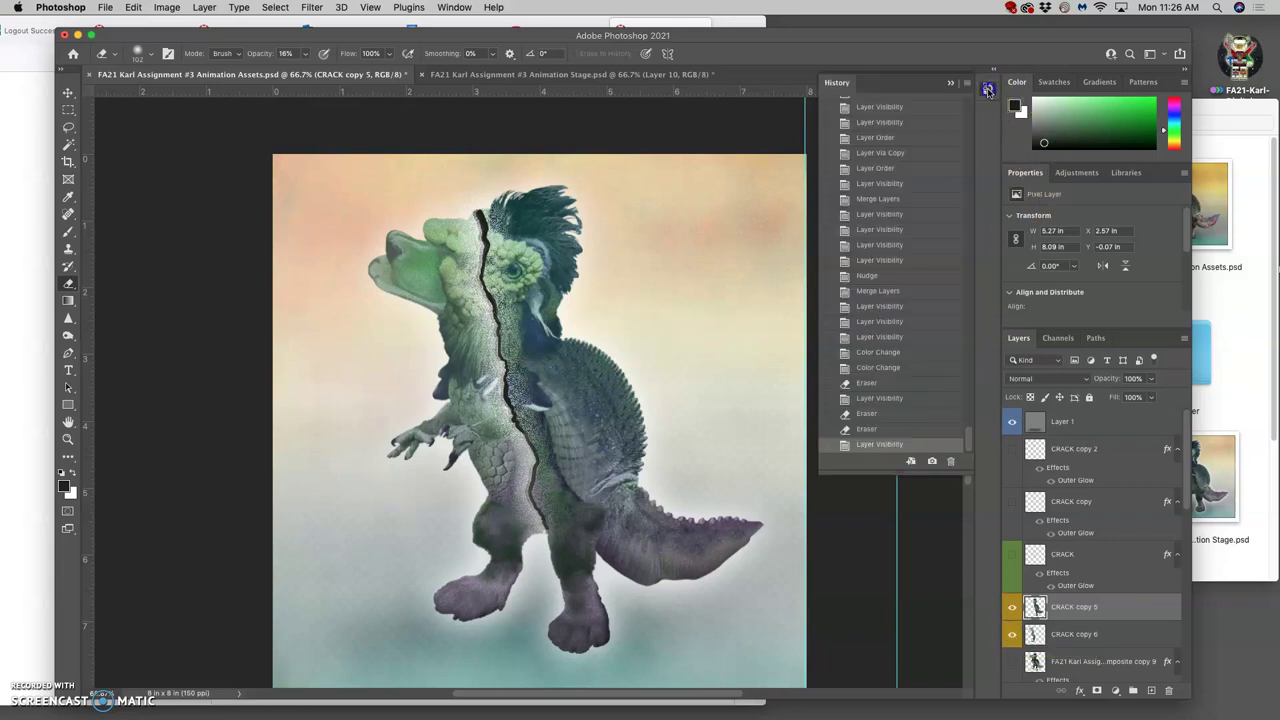
pyautogui.click(878, 400)
pyautogui.click(868, 384)
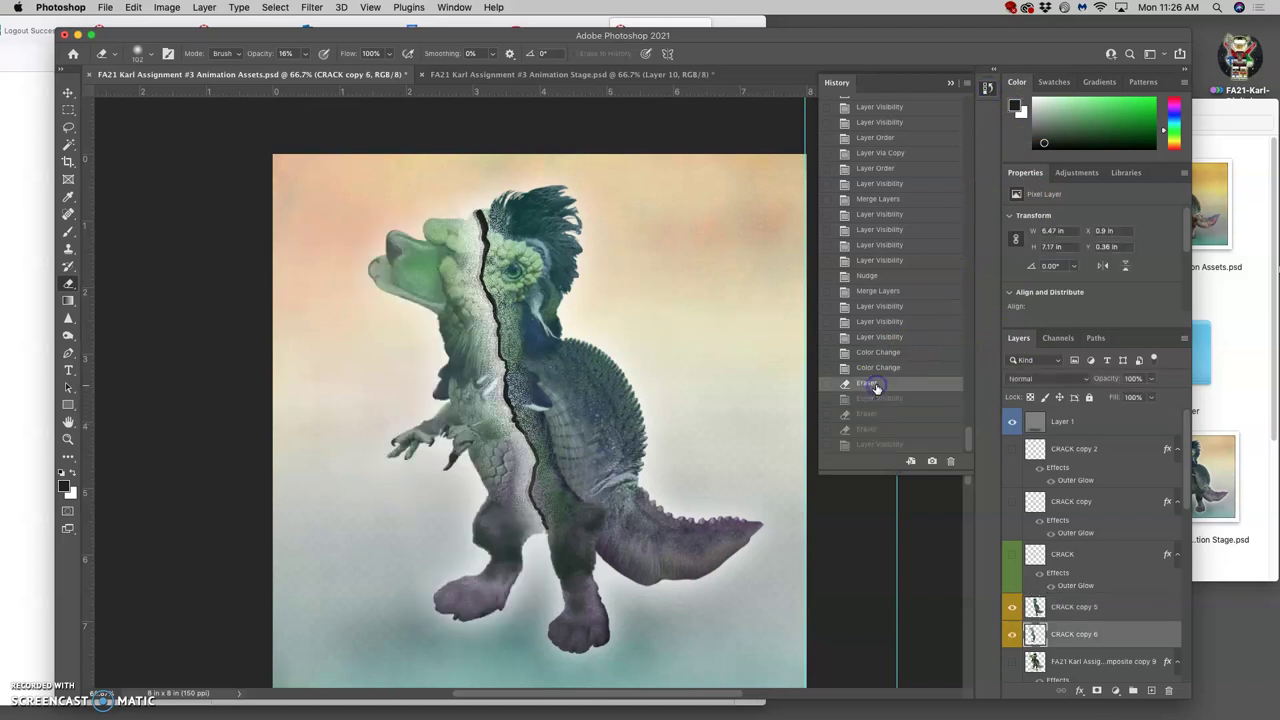
pyautogui.click(880, 443)
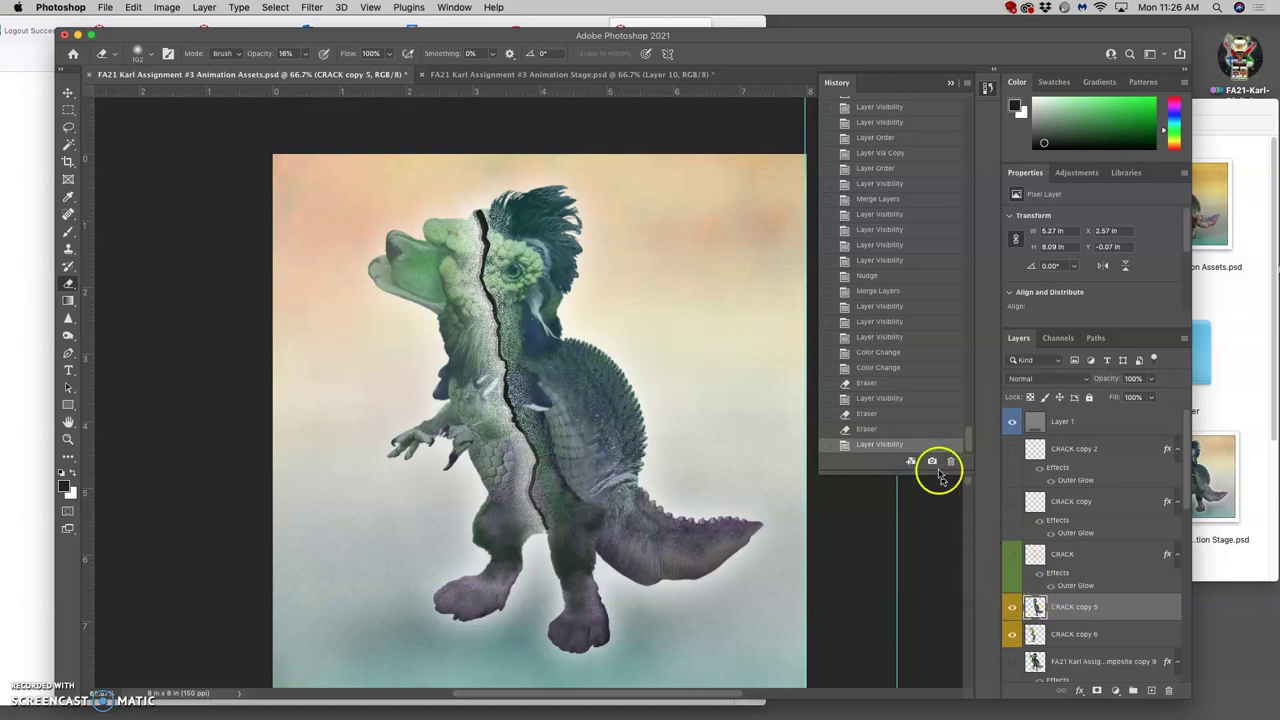
pyautogui.click(1012, 608)
pyautogui.click(1012, 608)
pyautogui.click(1012, 634)
pyautogui.click(1012, 634)
# - Erase more of the glow on CRACK copy 5 around the snout, chest and forearm at 16% Eraser opacity
pyautogui.click(1068, 612)
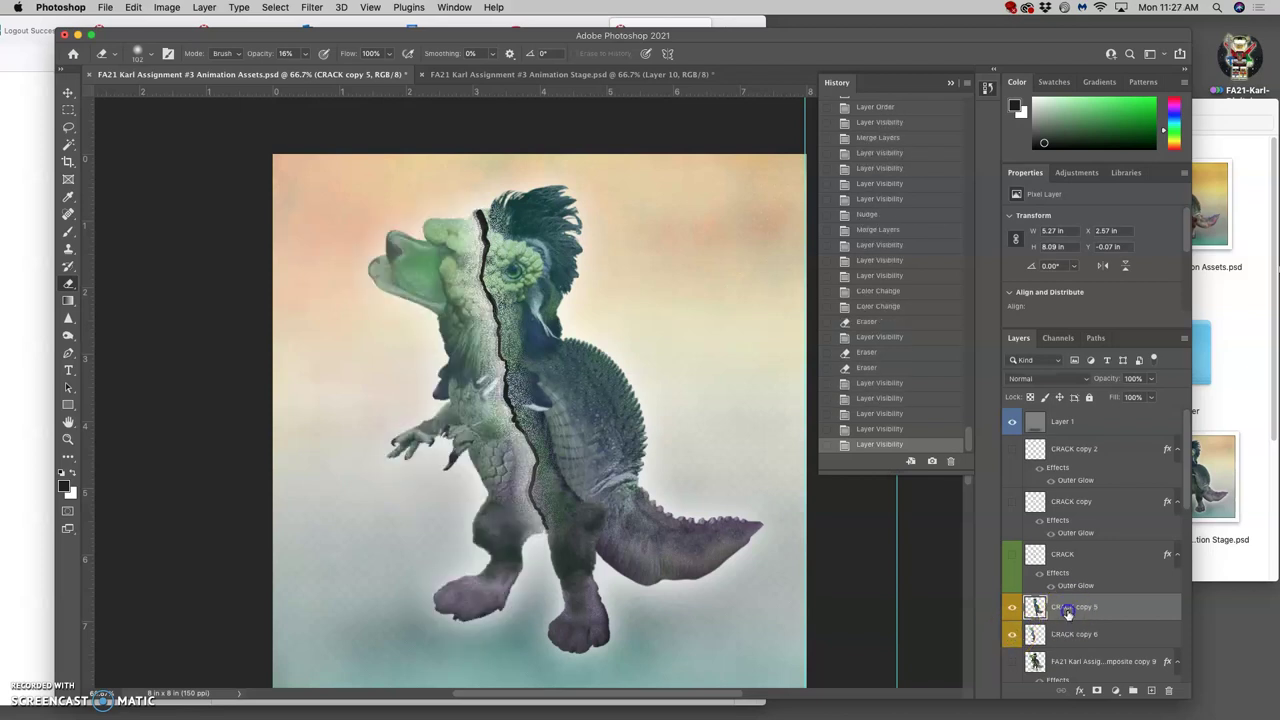
pyautogui.click(470, 400)
pyautogui.moveTo(474, 395)
pyautogui.mouseDown()
pyautogui.moveTo(488, 429)
pyautogui.moveTo(476, 446)
pyautogui.moveTo(456, 340)
pyautogui.moveTo(450, 387)
pyautogui.moveTo(468, 340)
pyautogui.moveTo(444, 244)
pyautogui.moveTo(458, 234)
pyautogui.moveTo(423, 266)
pyautogui.mouseUp()
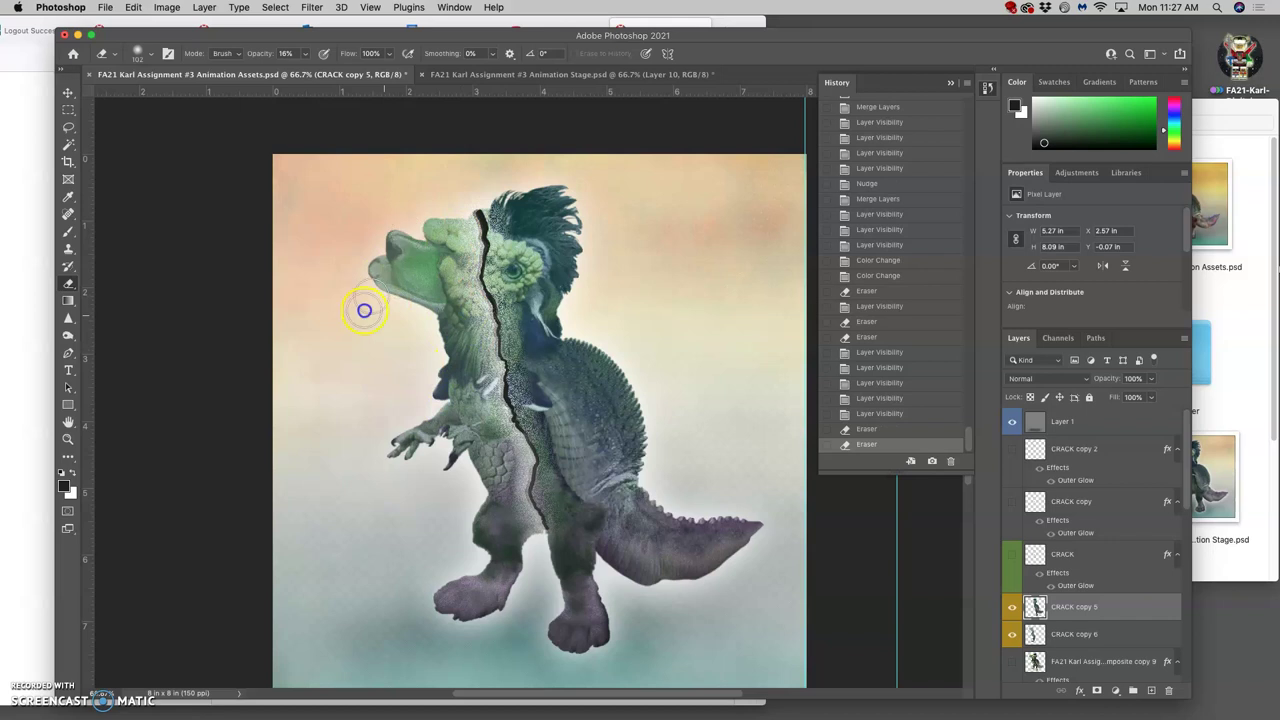
pyautogui.moveTo(423, 316); pyautogui.dragTo(427, 452)
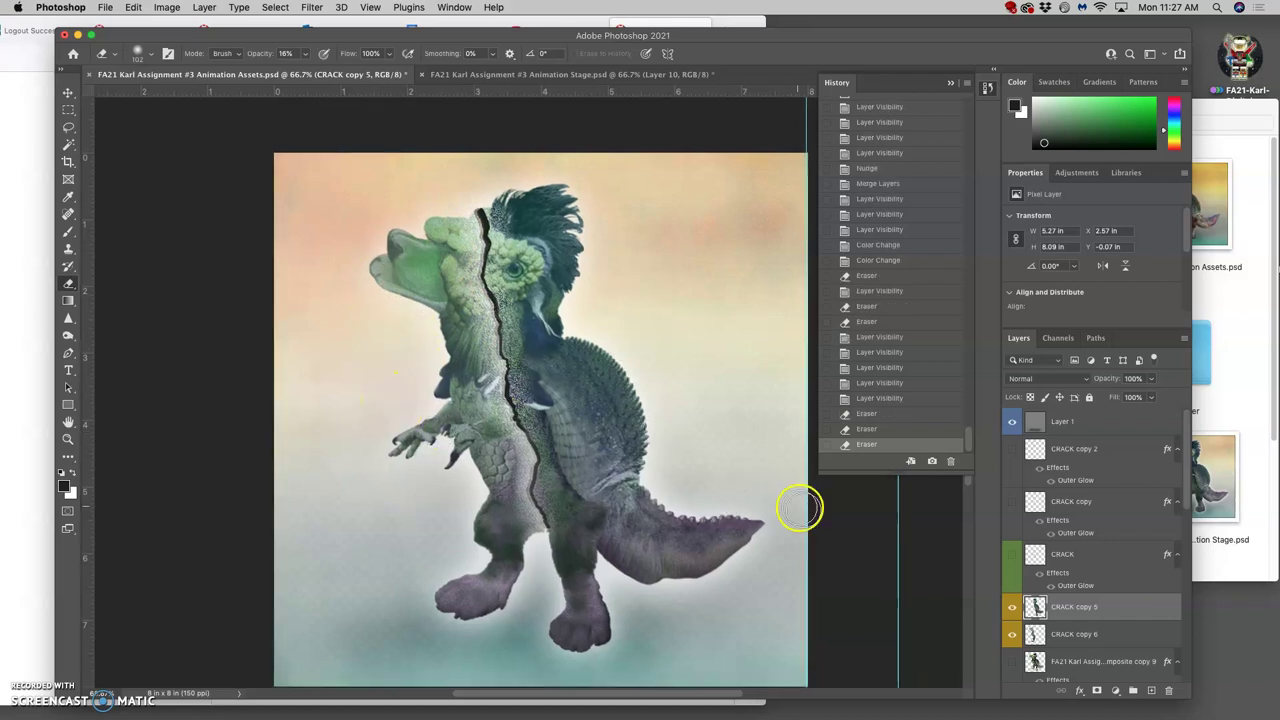
# - Toggle the visibility of CRACK copy 6 and CRACK copy 5 to inspect the erased glow on each half
pyautogui.scroll(-5, 1060, 530)
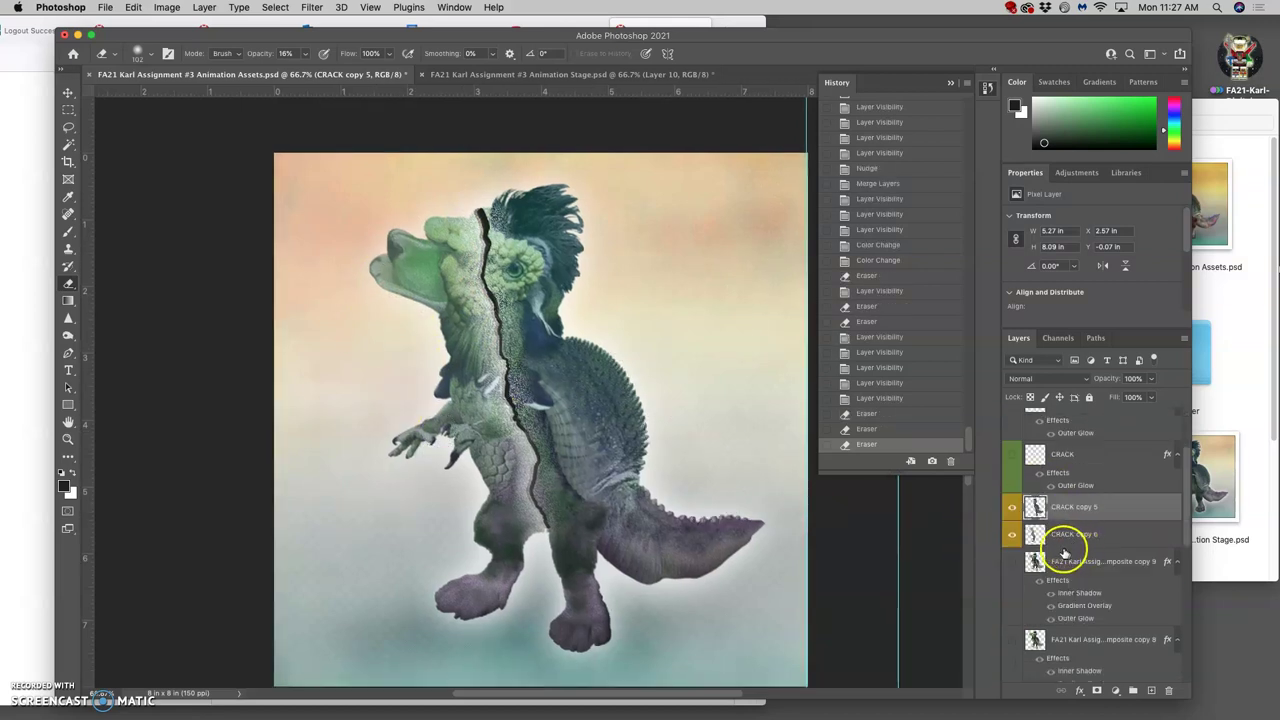
pyautogui.click(1012, 534)
pyautogui.click(1013, 530)
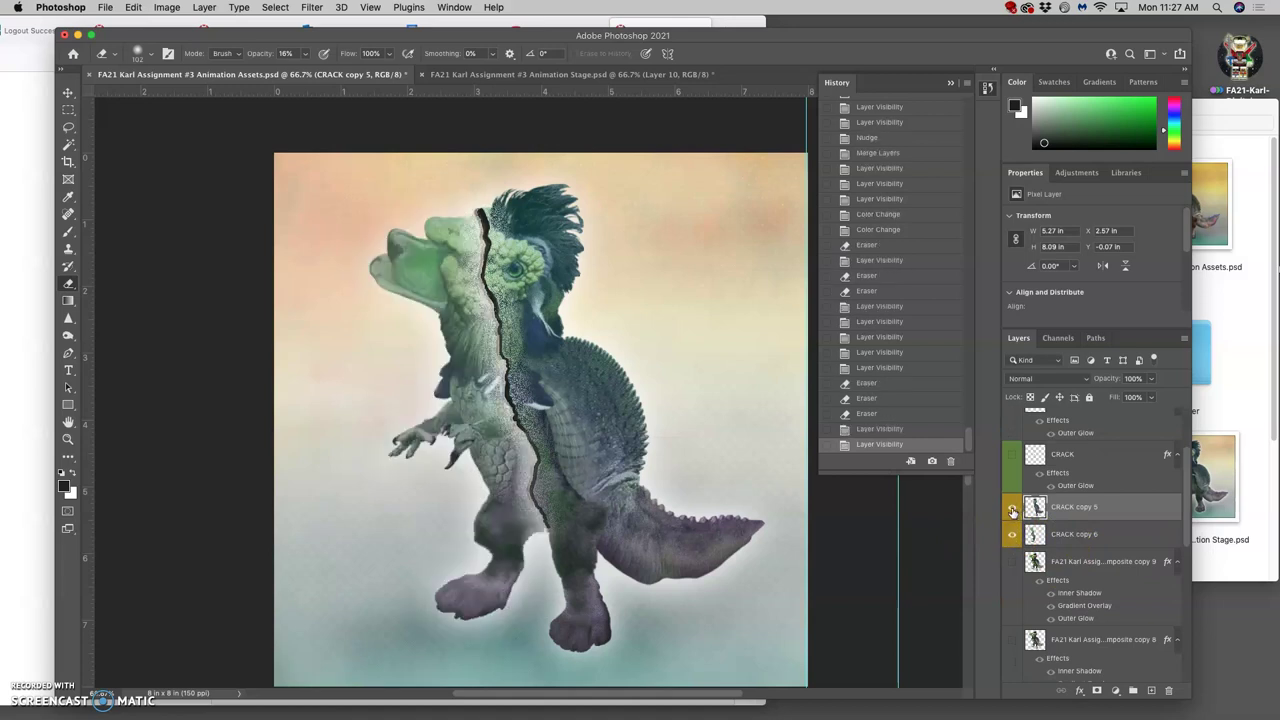
pyautogui.click(1012, 508)
pyautogui.click(1012, 508)
pyautogui.click(1012, 508)
pyautogui.click(1012, 508)
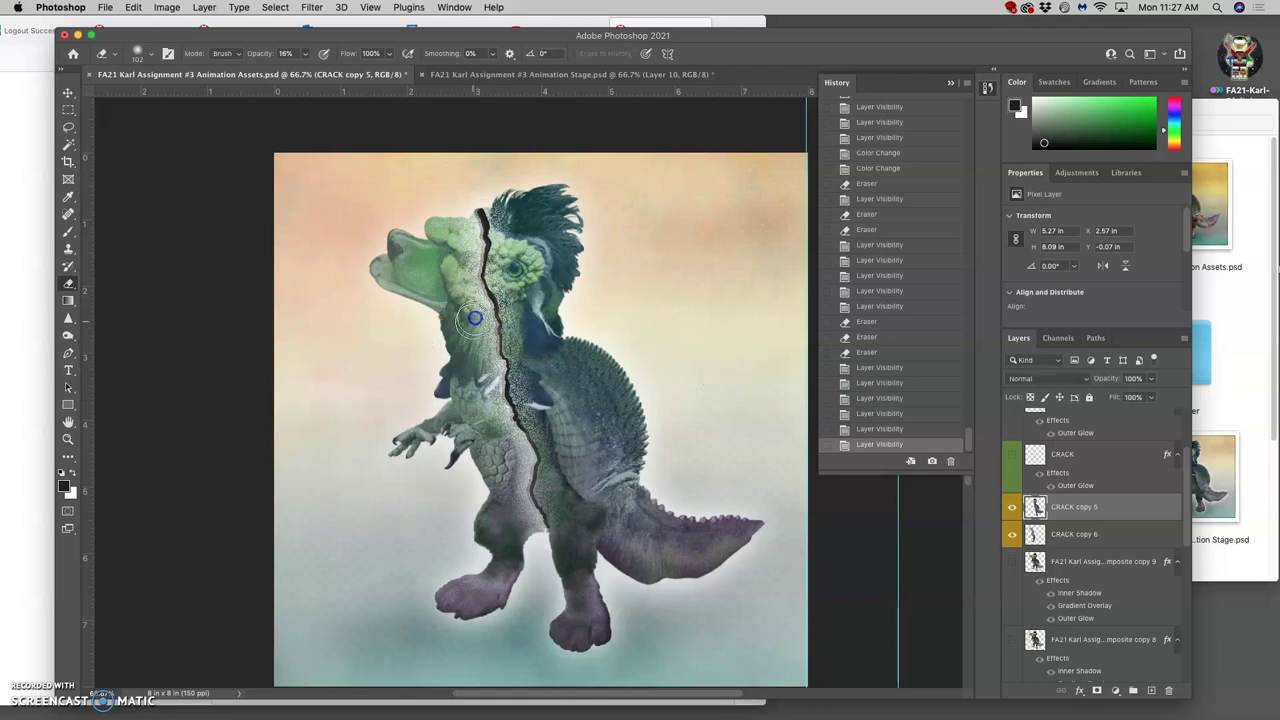
# - Erase along the cracked edge of CRACK copy 5 from head to foot, and check it by toggling CRACK copy 6's visibility
pyautogui.moveTo(467, 243)
pyautogui.mouseDown()
pyautogui.moveTo(489, 413)
pyautogui.moveTo(513, 440)
pyautogui.moveTo(535, 540)
pyautogui.mouseUp()
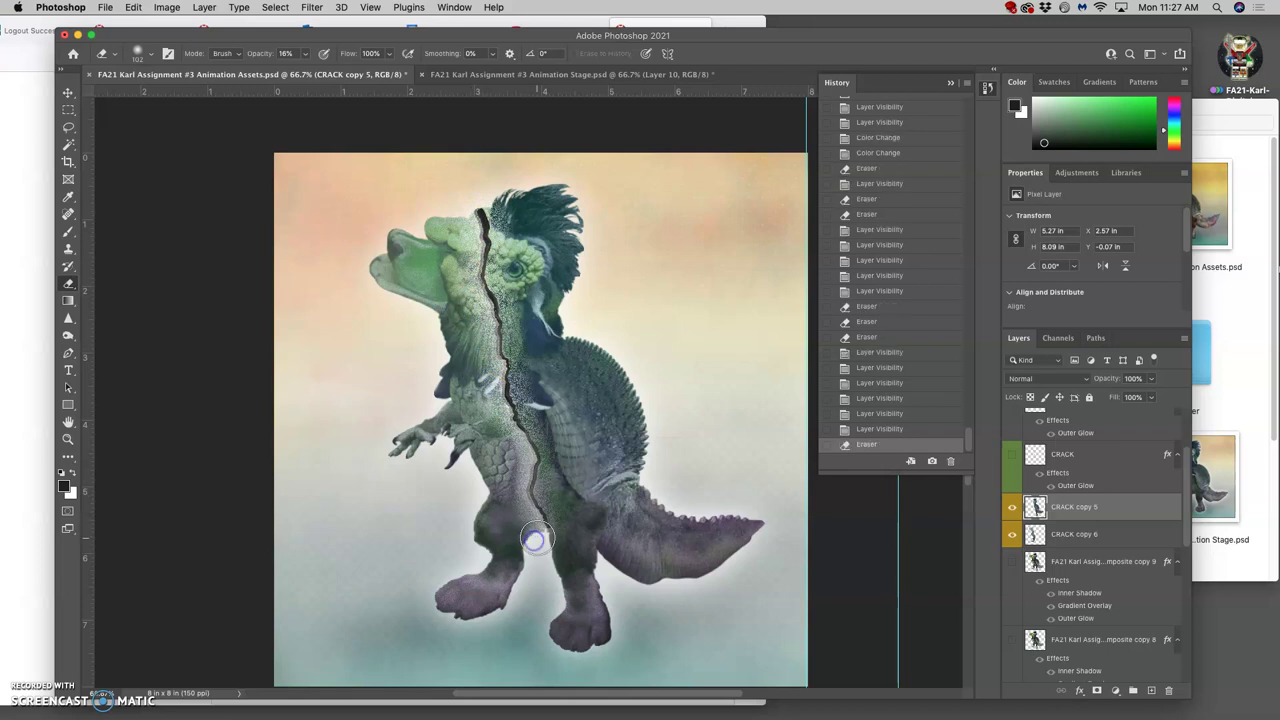
pyautogui.click(1013, 535)
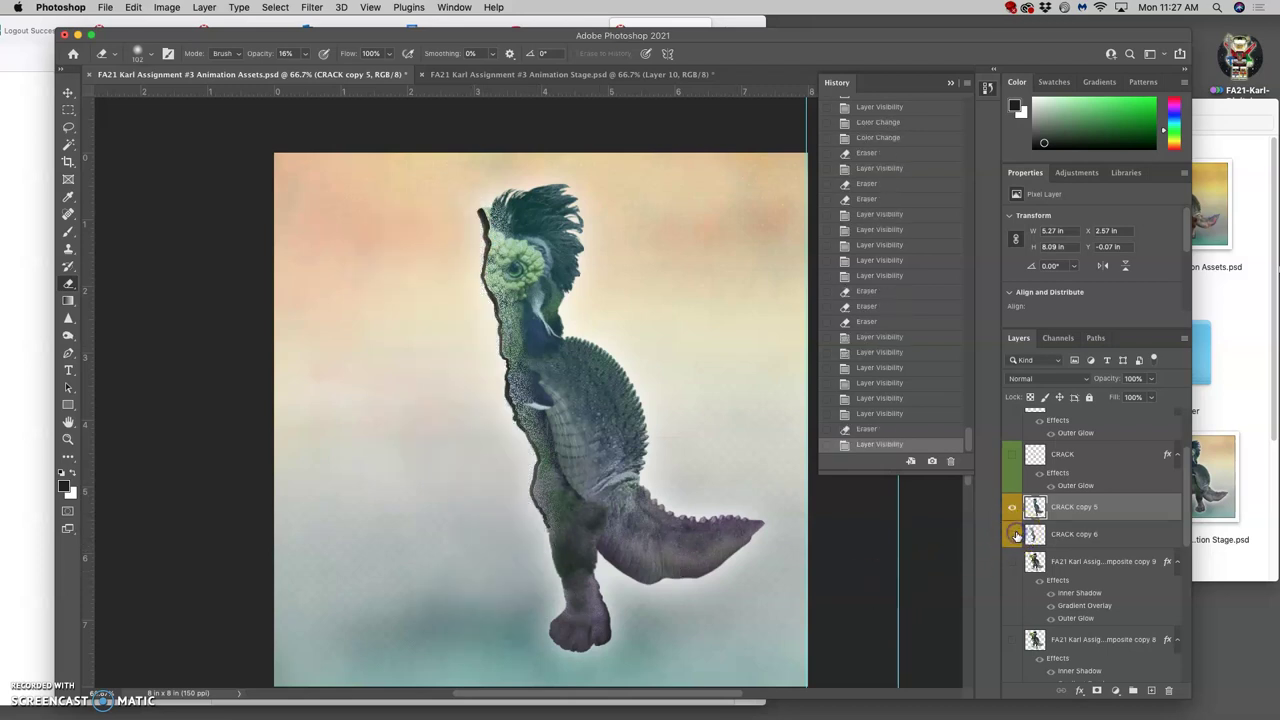
pyautogui.click(1013, 535)
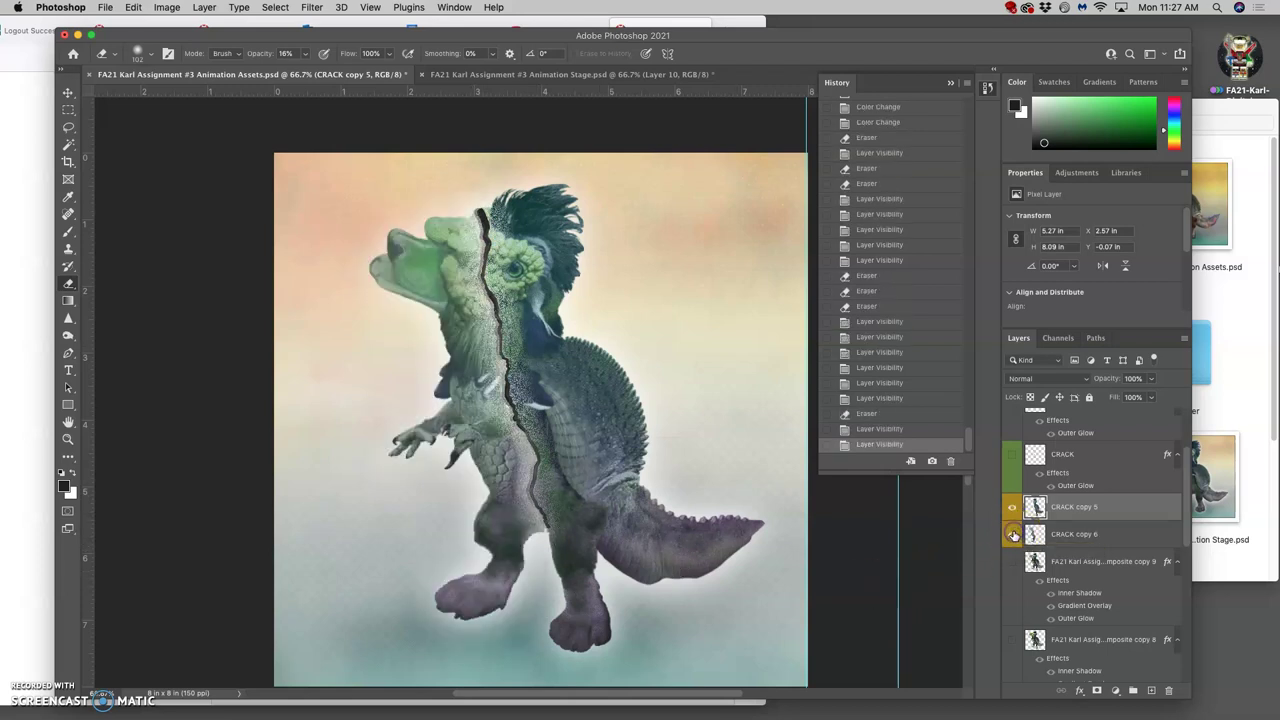
pyautogui.click(1013, 536)
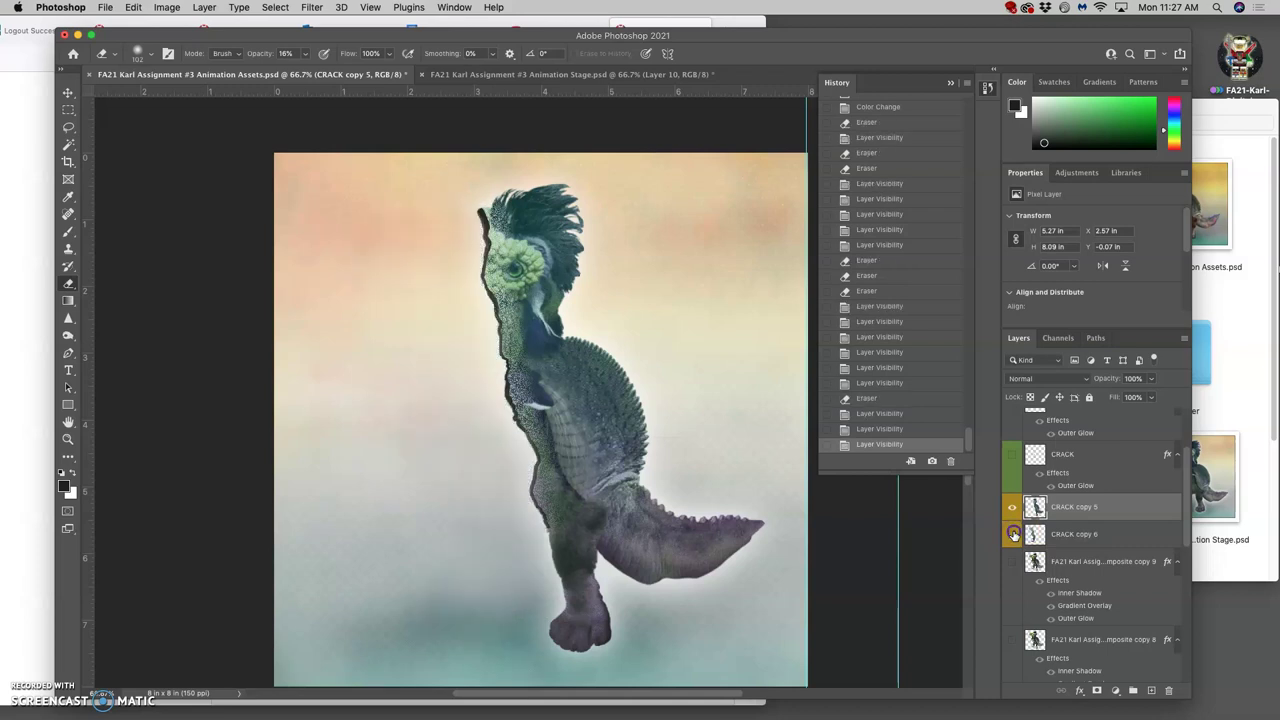
pyautogui.click(1013, 535)
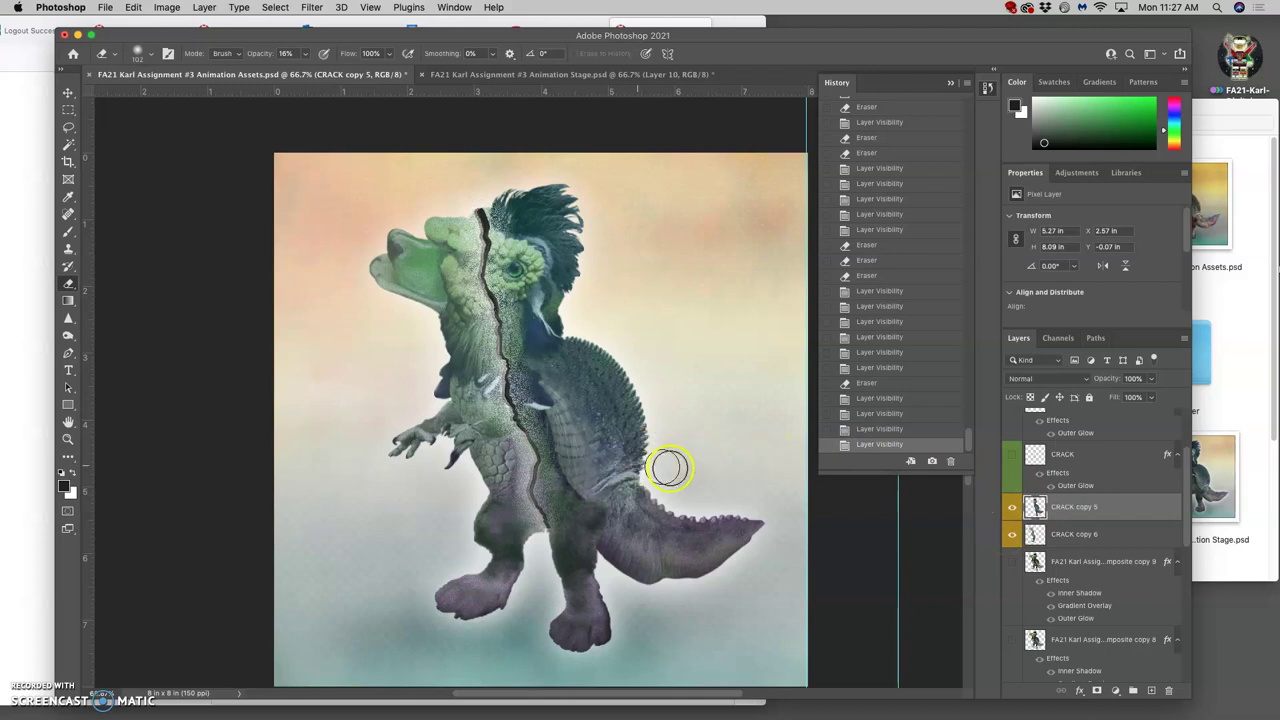
# - Set the opacity of the Overlay layer named Layer 1 to 100%
pyautogui.scroll(3, 1114, 503)
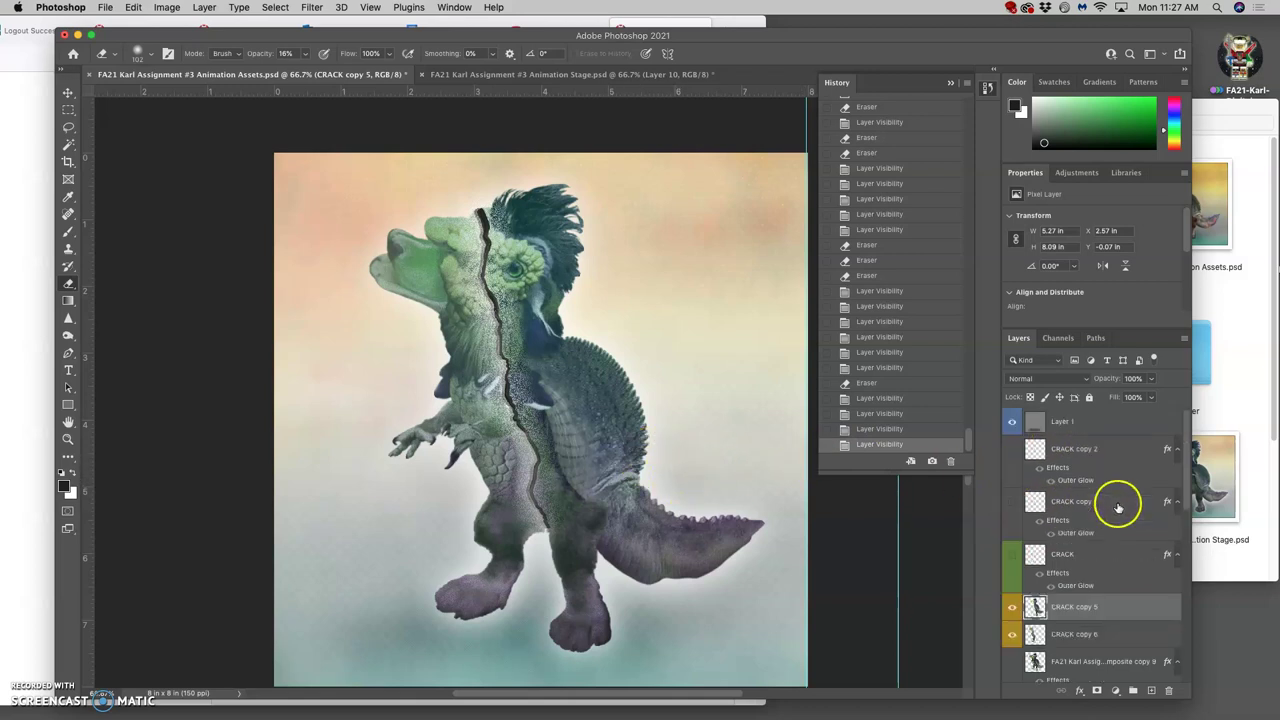
pyautogui.click(1115, 421)
pyautogui.click(1151, 378)
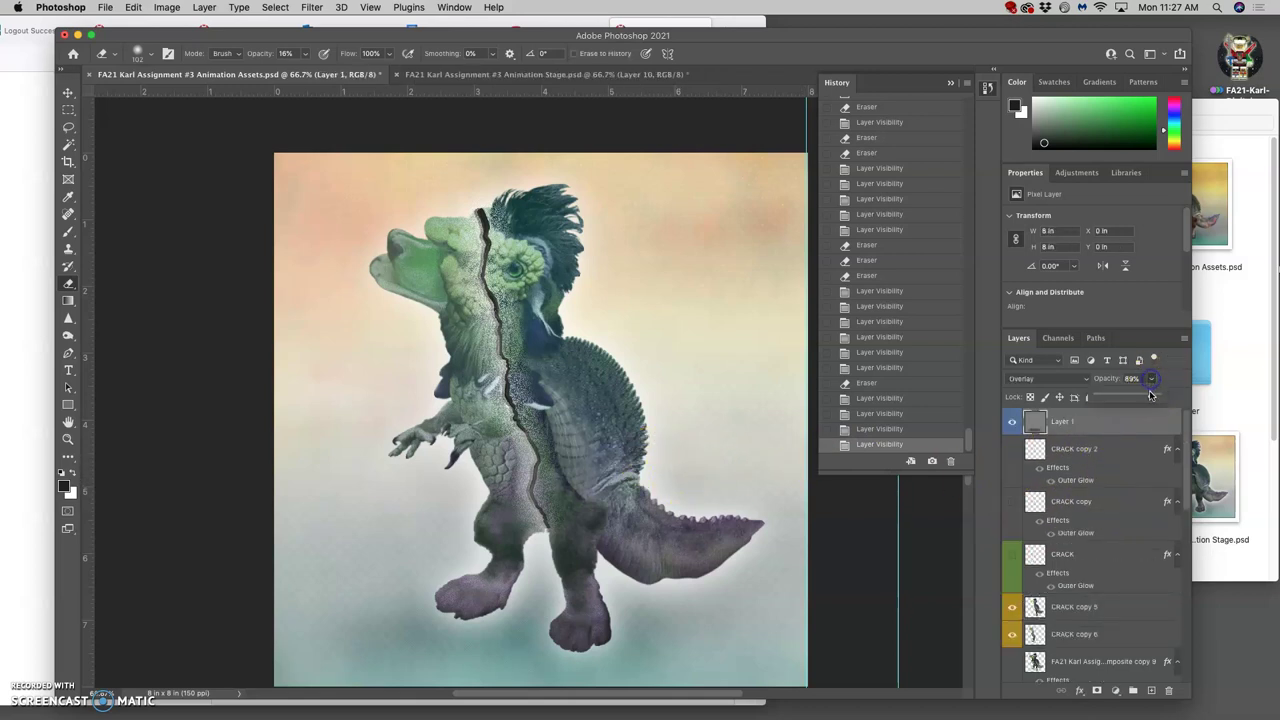
pyautogui.moveTo(1157, 395); pyautogui.dragTo(1159, 396)
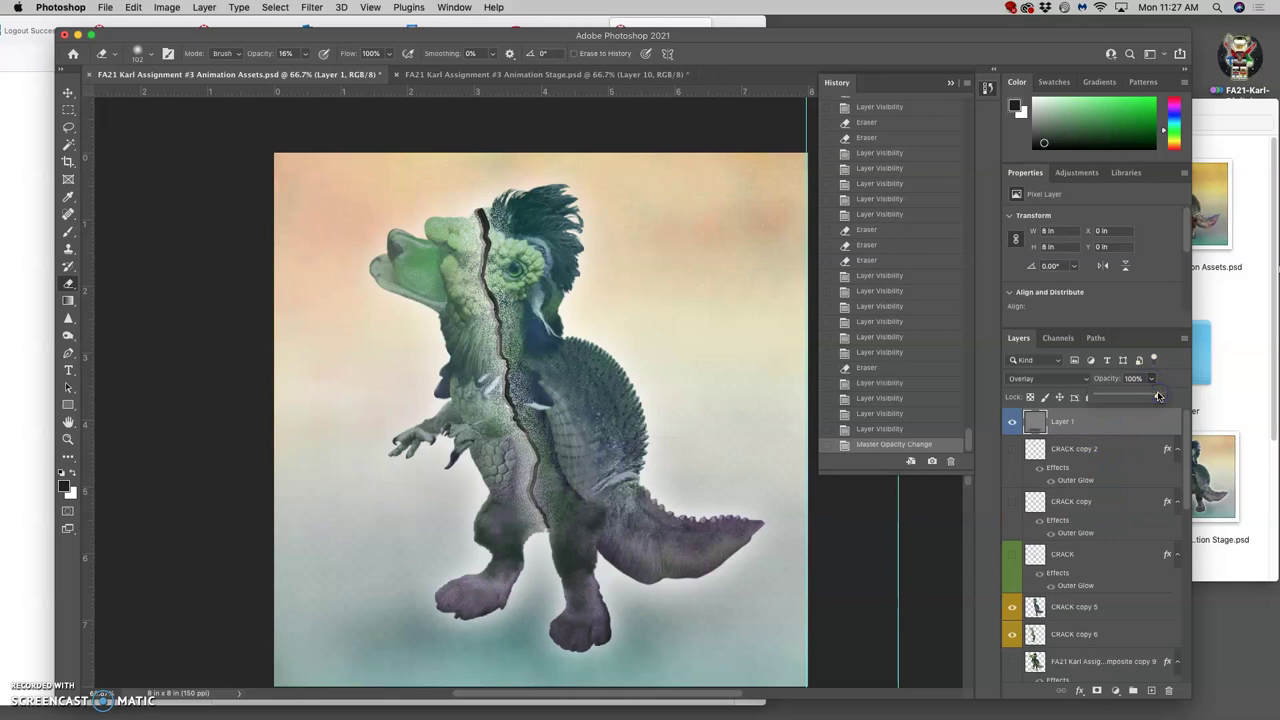
# - Shift the clouds-1850093_1920 copy 2 layer sideways with Free Transform to about X -1744 px, Y 600 px
pyautogui.scroll(-10, 1123, 634)
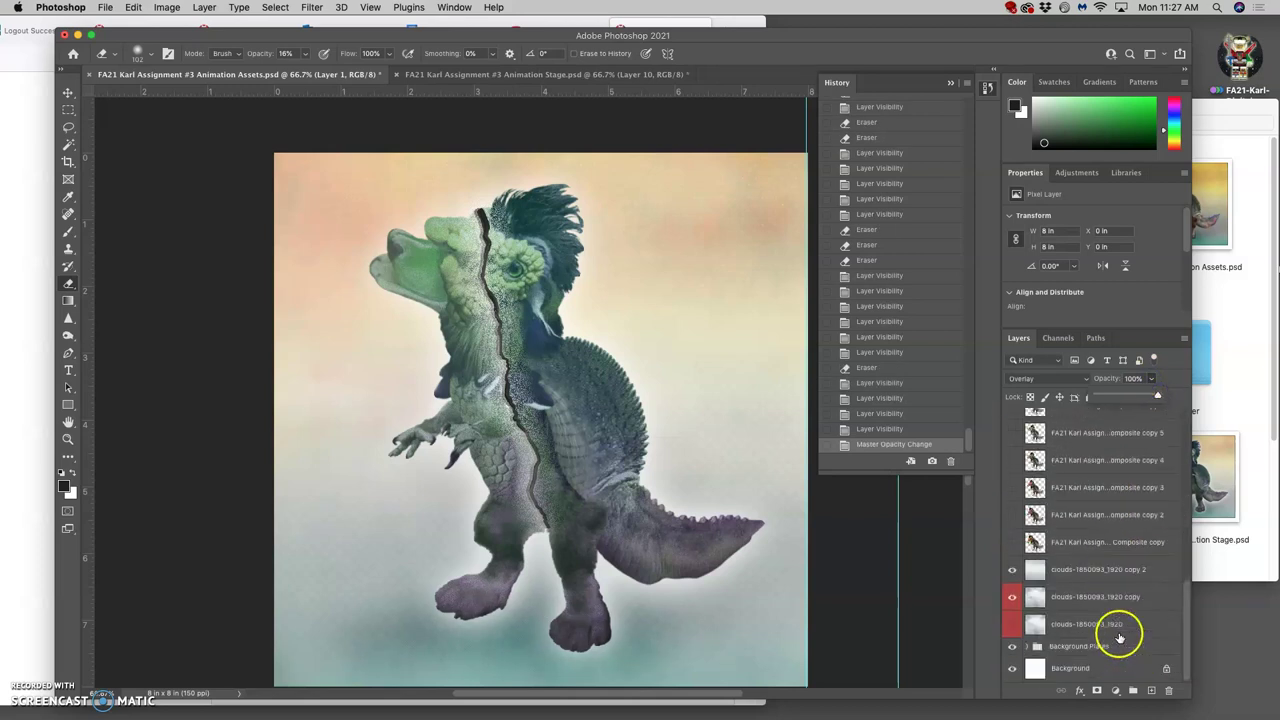
pyautogui.click(1080, 572)
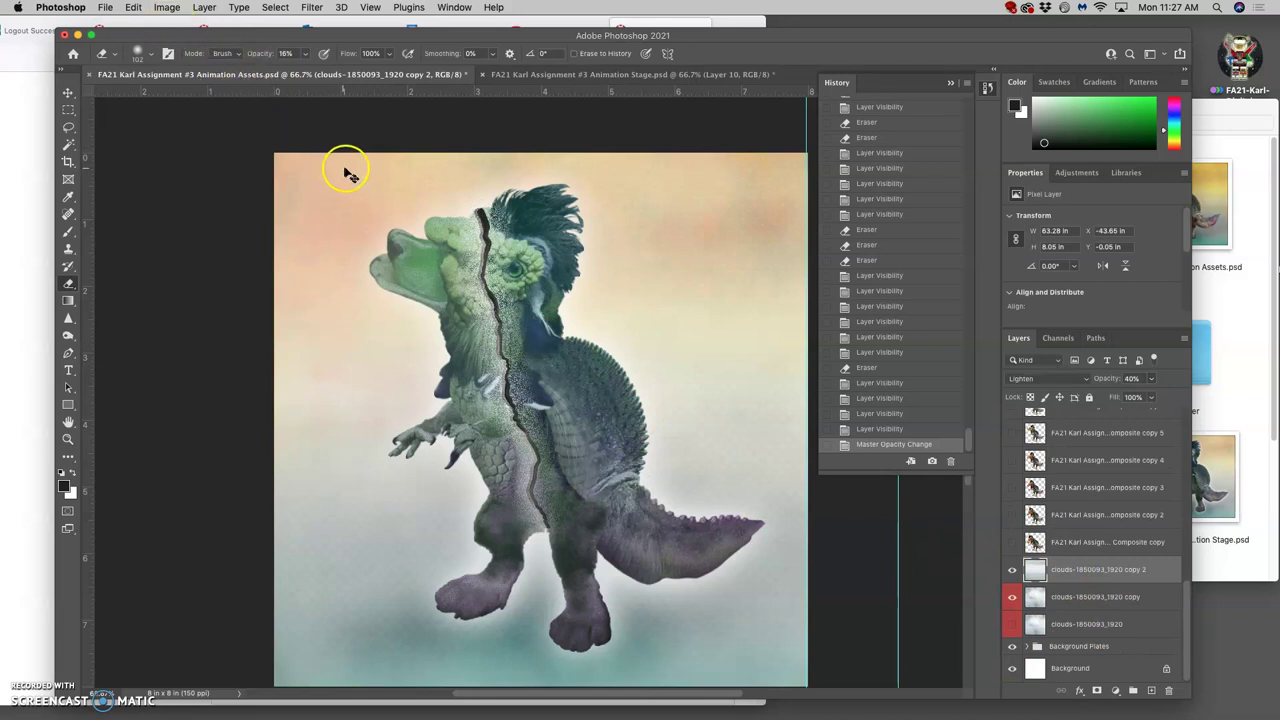
pyautogui.press('super+t')
pyautogui.click(750, 378)
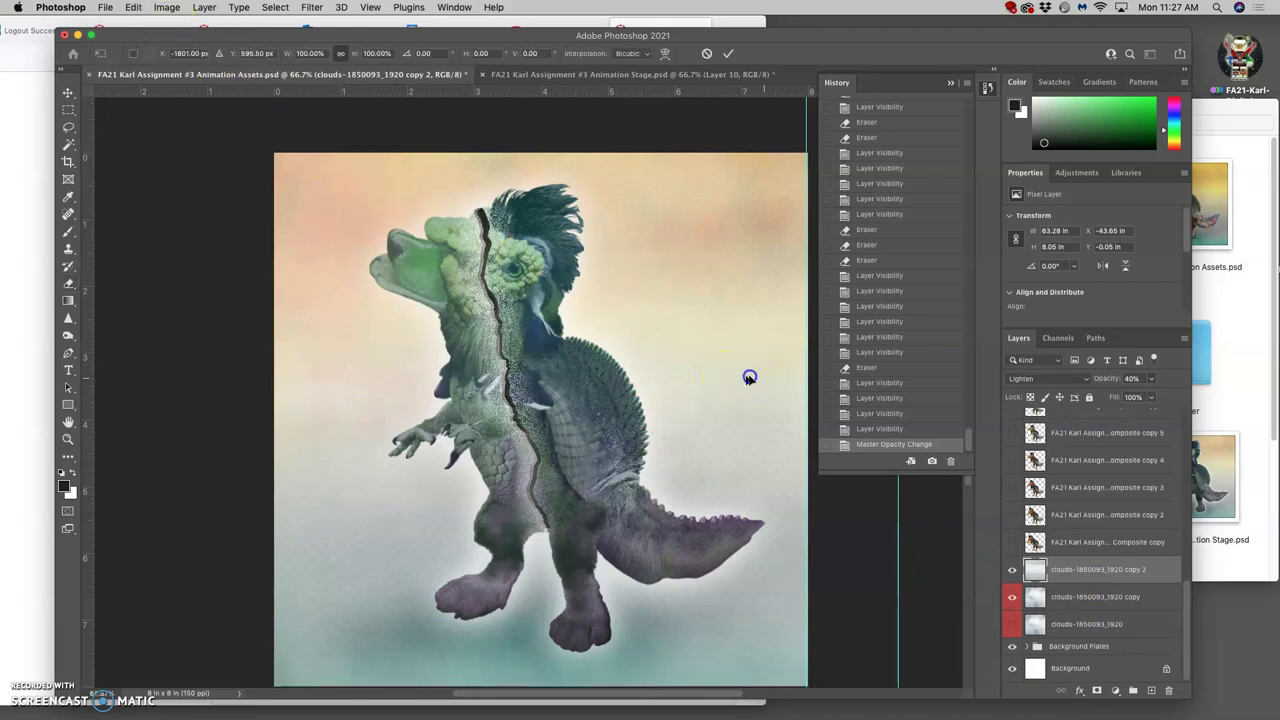
pyautogui.moveTo(750, 378); pyautogui.dragTo(951, 84)
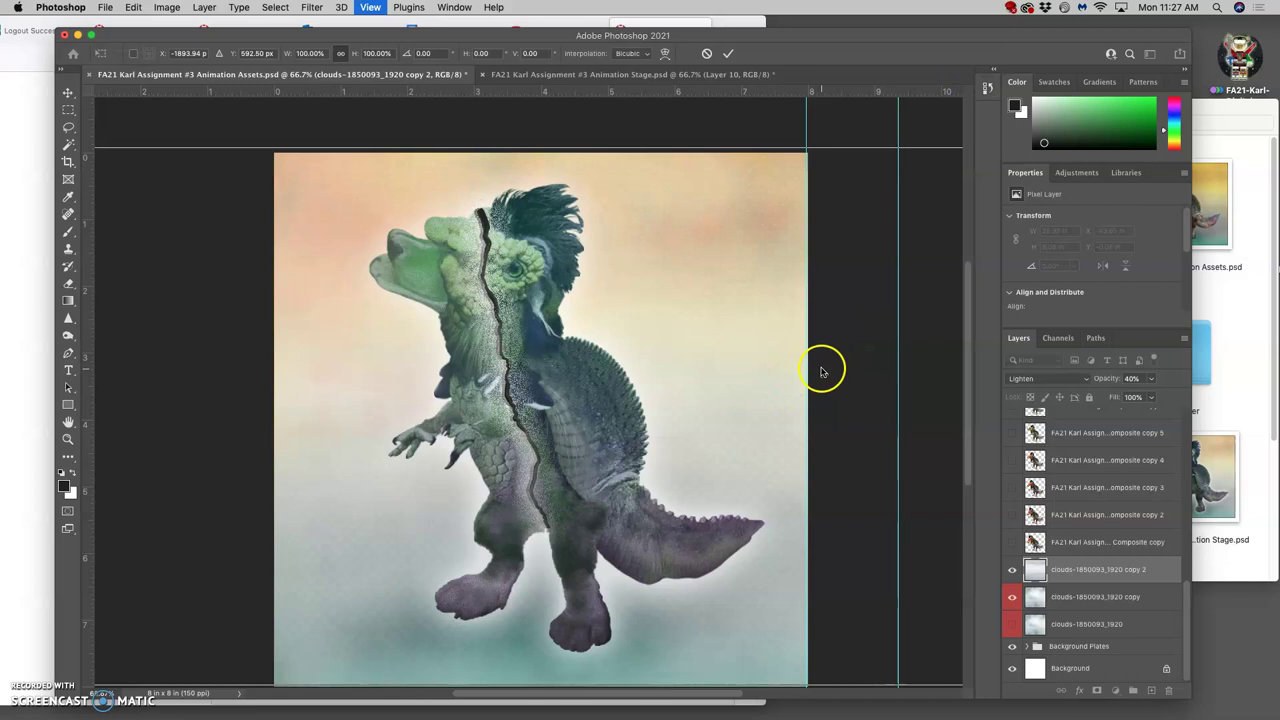
pyautogui.press('super+minus')
pyautogui.moveTo(708, 374); pyautogui.dragTo(758, 376)
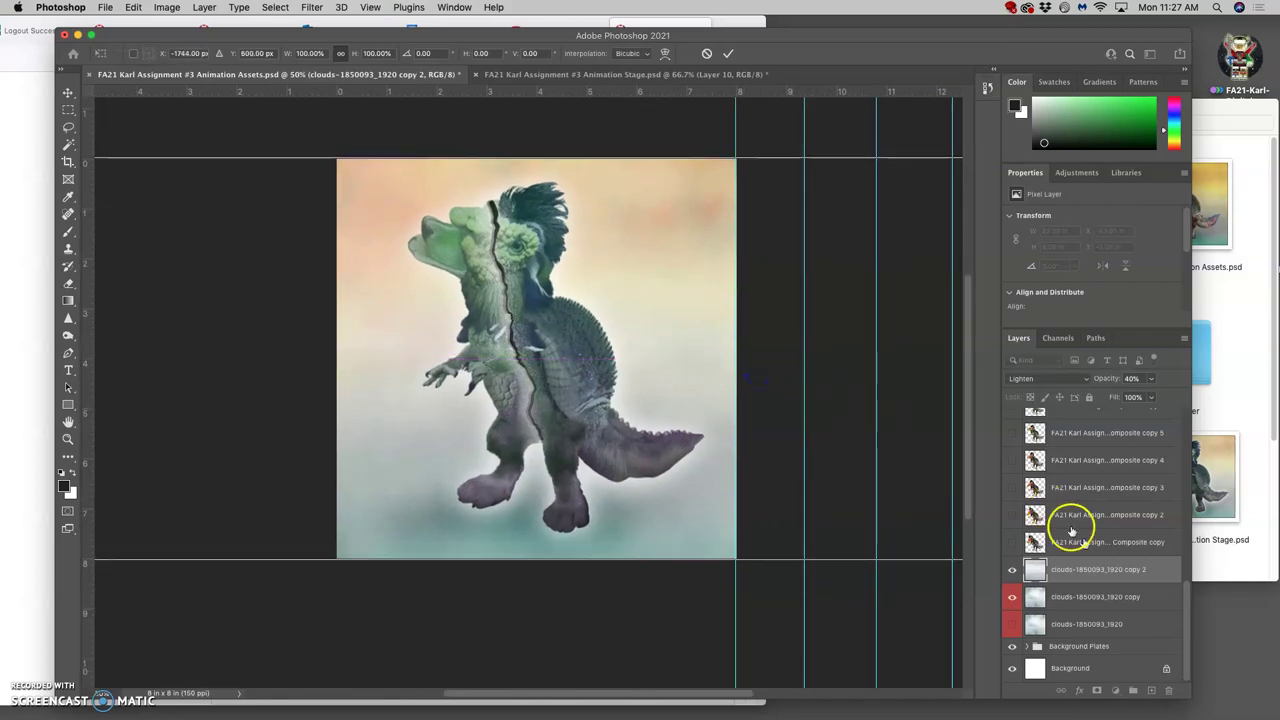
# - Set the opacity of the clouds-1850093_1920 copy layer to 70%
pyautogui.click(1110, 596)
pyautogui.click(1156, 378)
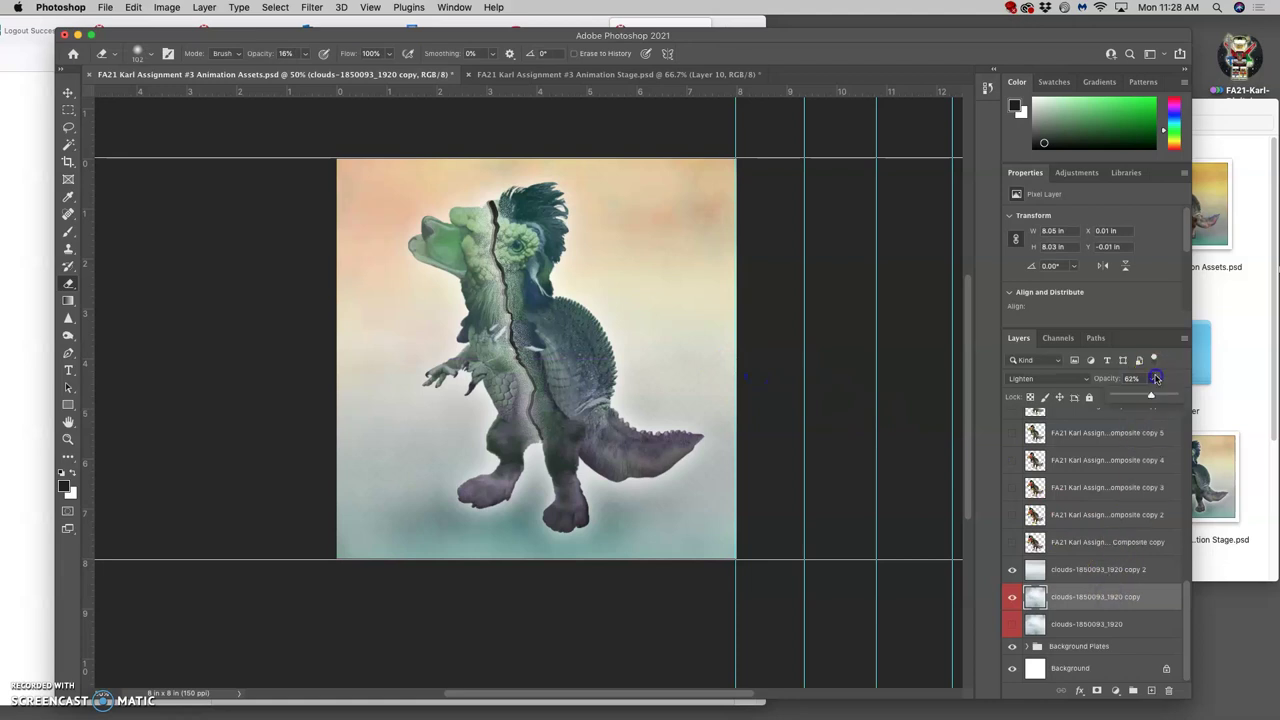
pyautogui.moveTo(1158, 396); pyautogui.dragTo(1161, 396)
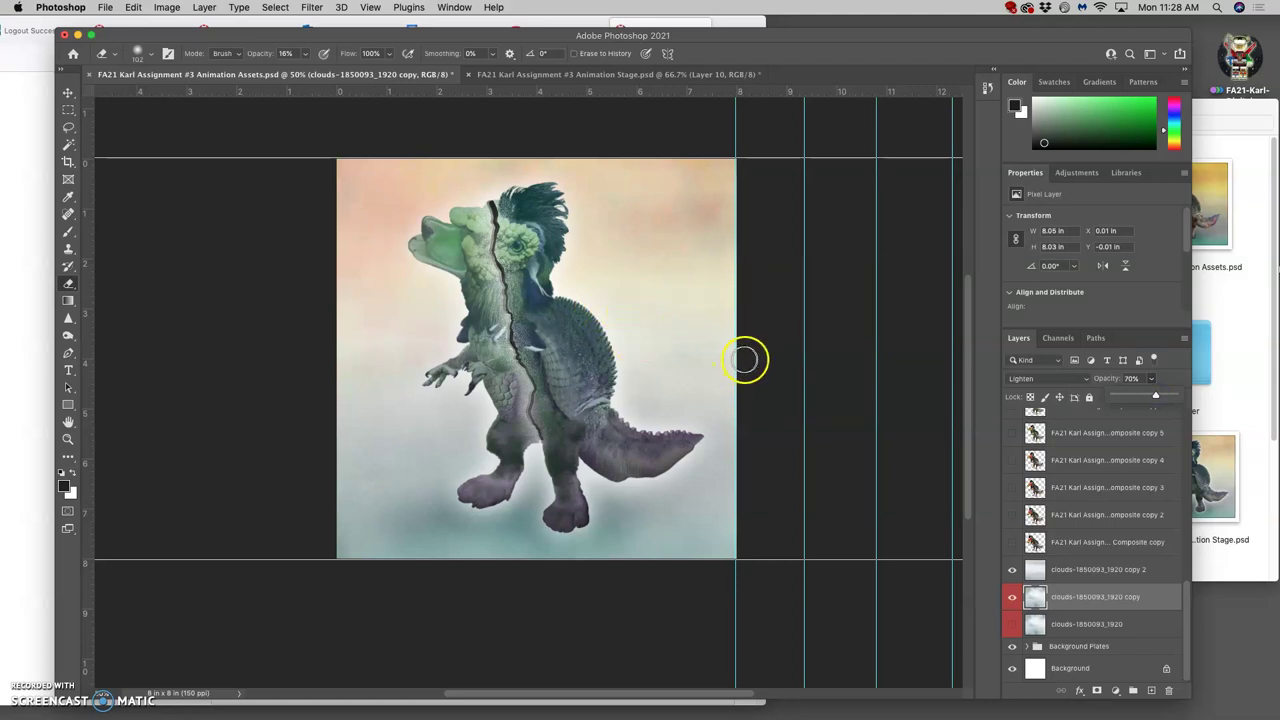
# - Stamp all visible layers into a new merged layer above Layer 1
pyautogui.scroll(5, 1075, 488)
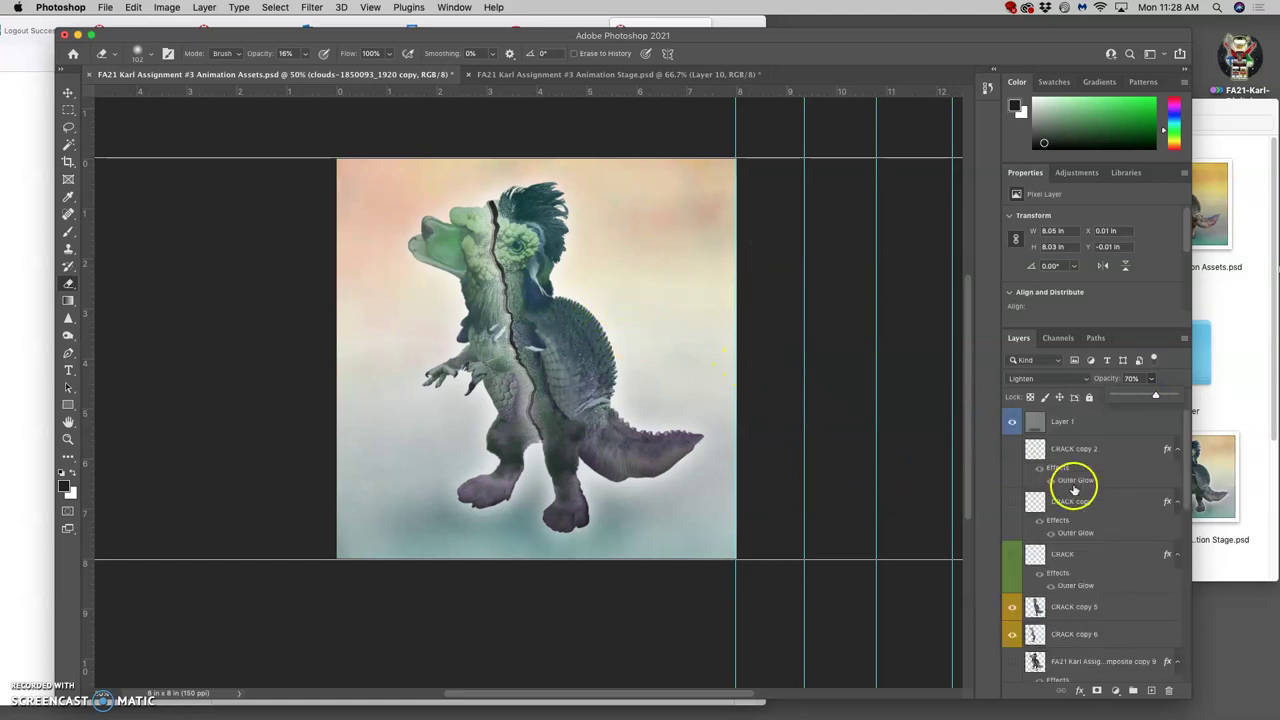
pyautogui.click(1068, 429)
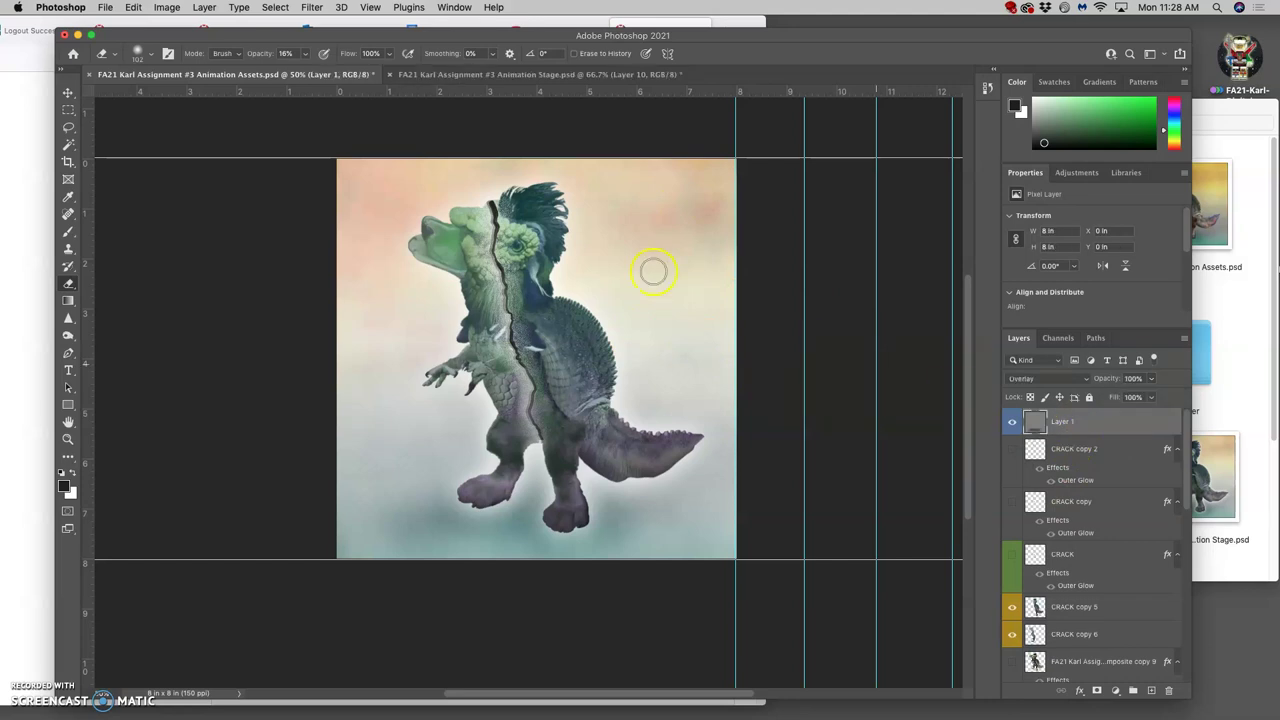
pyautogui.click(203, 8)
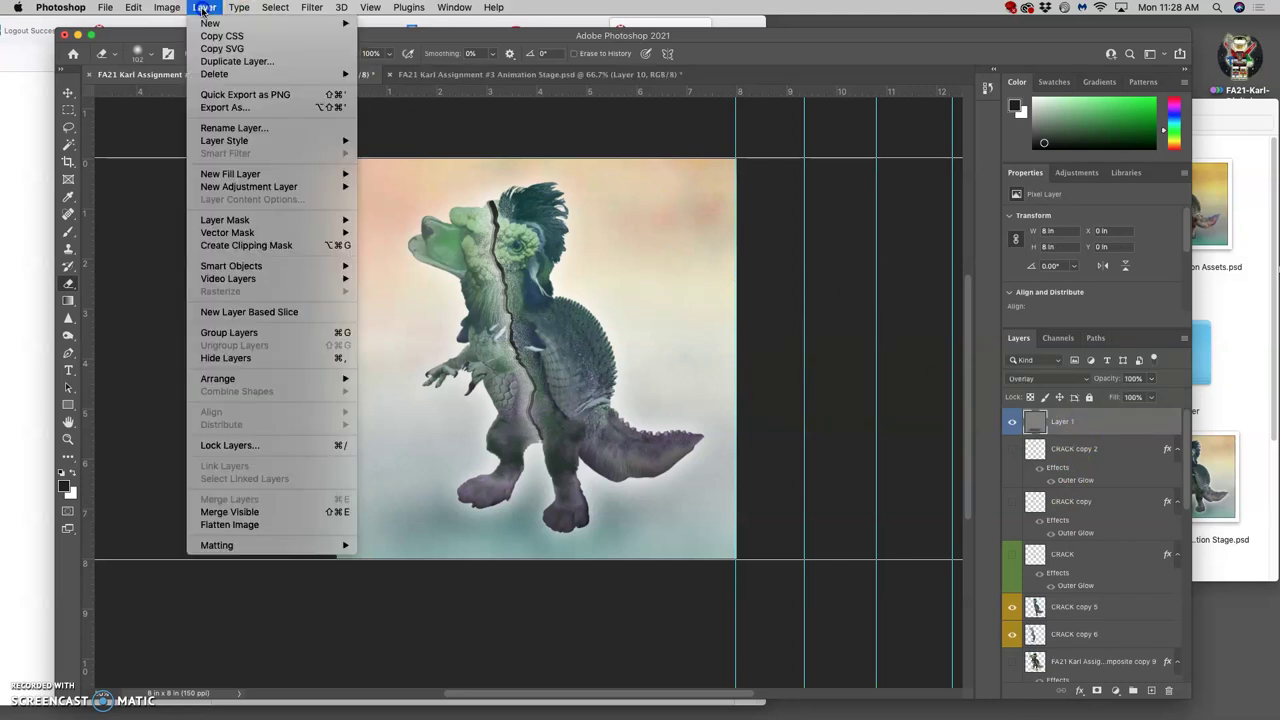
pyautogui.keyDown('alt'); pyautogui.click(300, 498); pyautogui.keyUp('alt')
pyautogui.moveTo(327, 501)
pyautogui.mouseDown()
pyautogui.moveTo(374, 517)
pyautogui.moveTo(374, 494)
pyautogui.moveTo(209, 240)
pyautogui.mouseUp()
# - Copy the whole merged image and paste it into the Animation Stage document as a new frame layer above Layer 10
pyautogui.click(275, 7)
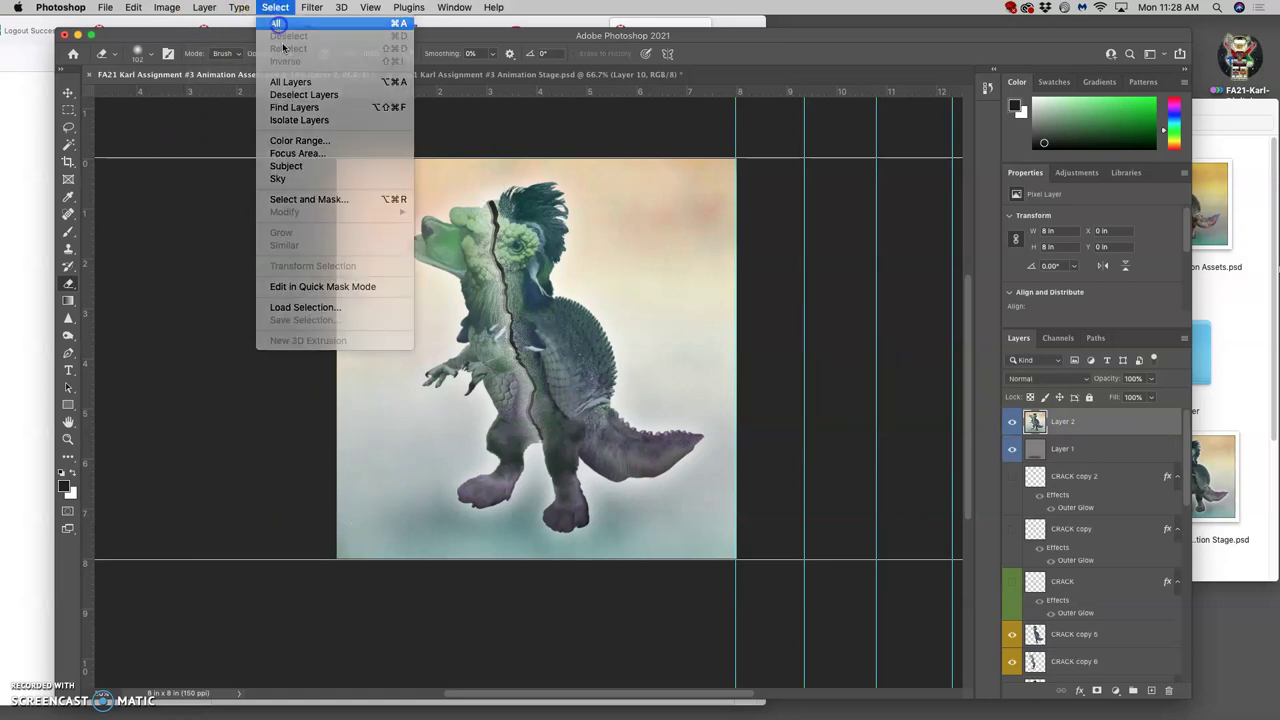
pyautogui.click(283, 25)
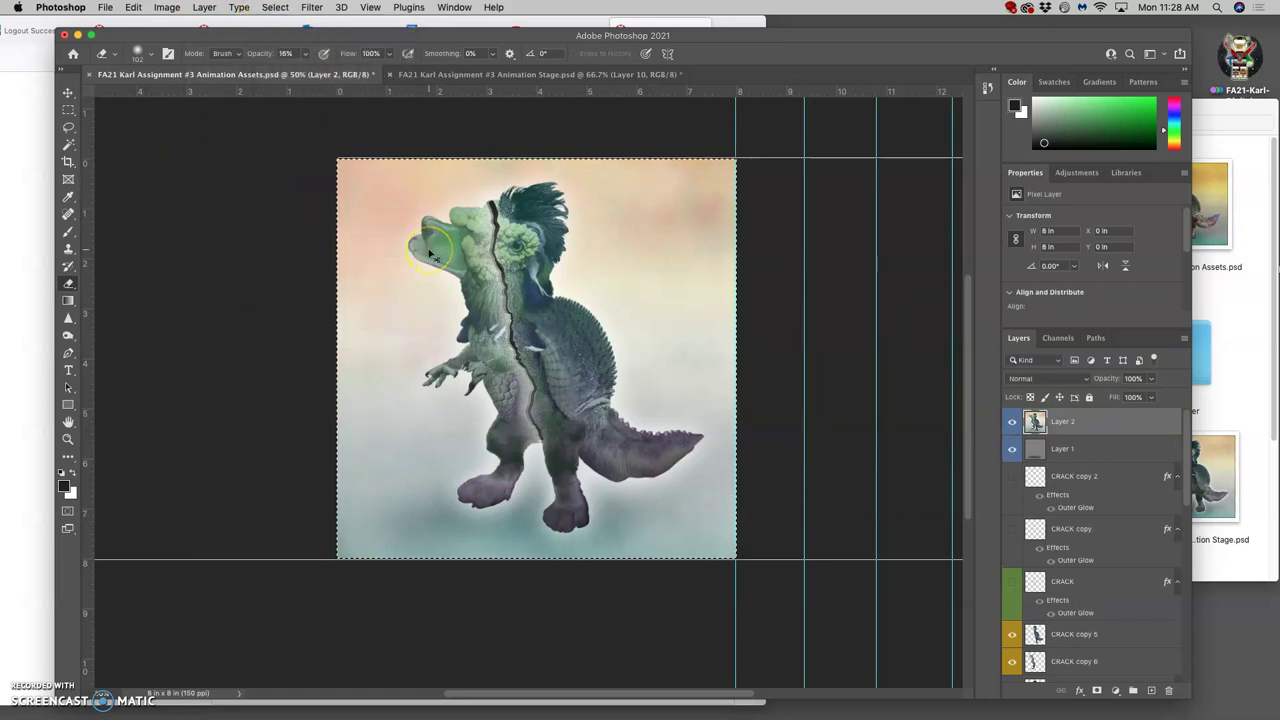
pyautogui.click(466, 75)
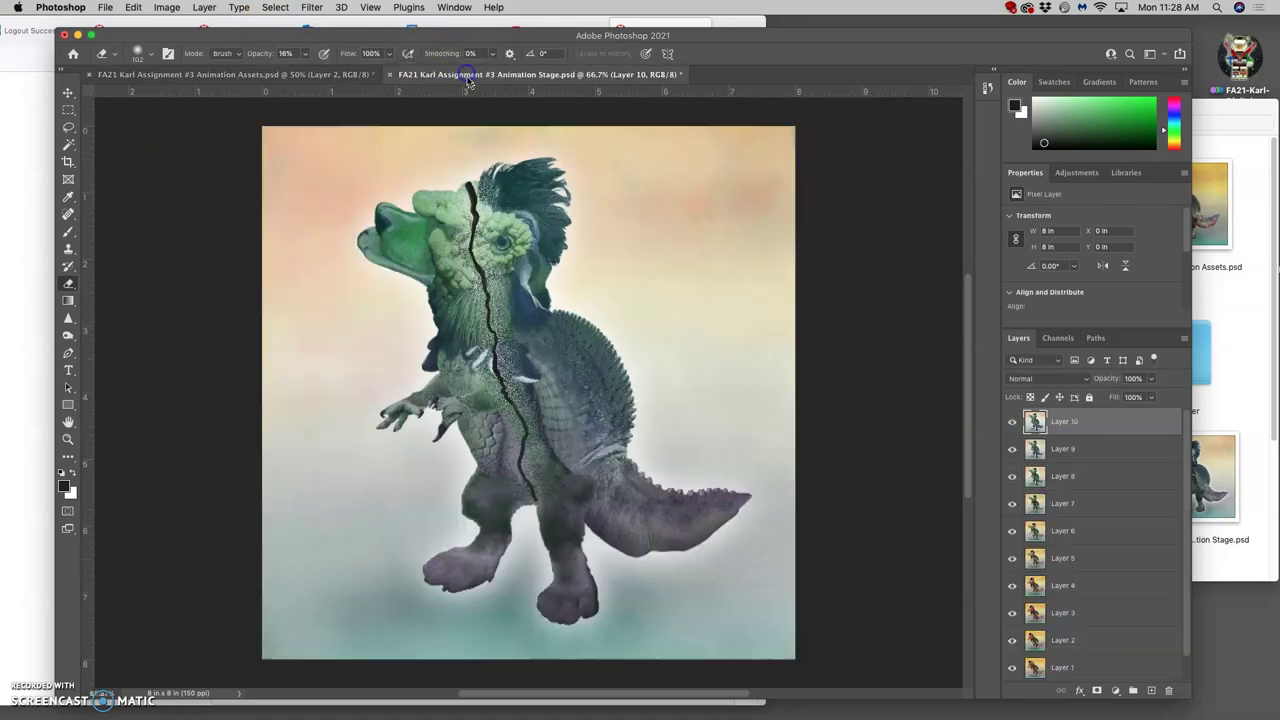
pyautogui.press('cmd+v')
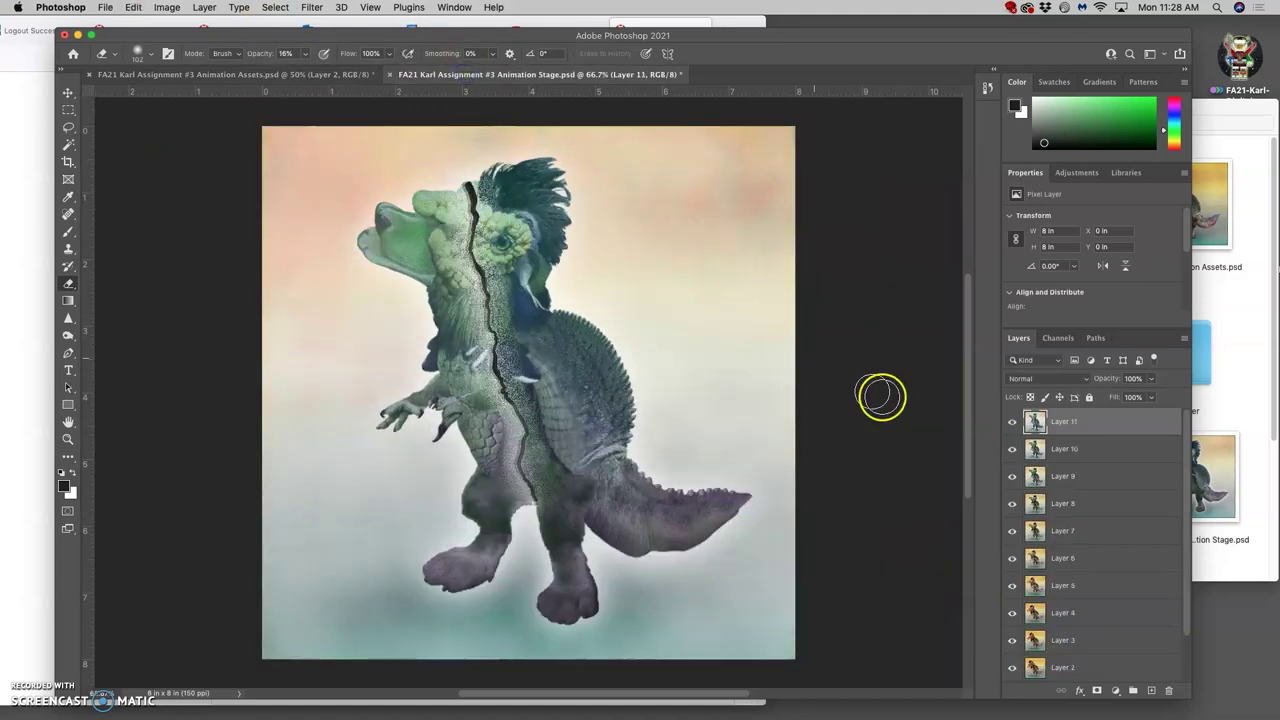
# - Toggle Layer 11's visibility repeatedly to compare it with the Layer 10 frame, and remove Layer 11
pyautogui.click(1012, 425)
pyautogui.click(1013, 425)
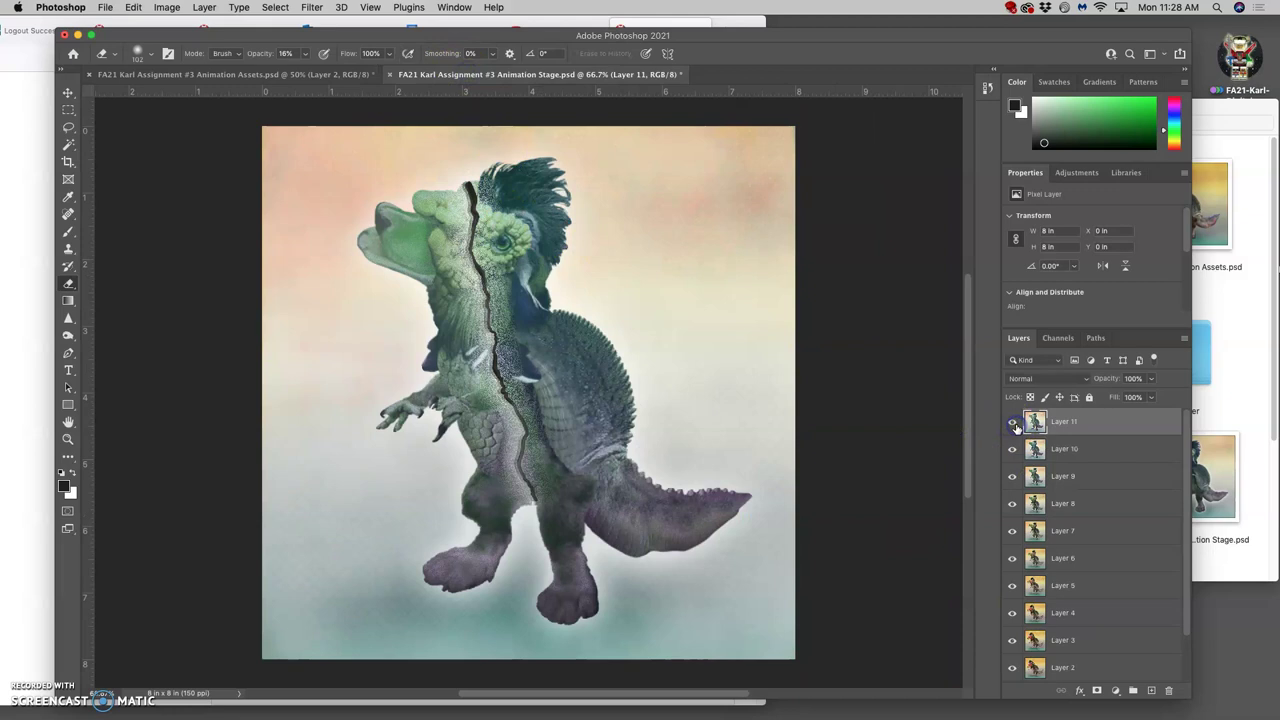
pyautogui.click(1013, 425)
pyautogui.click(1013, 425)
pyautogui.click(1013, 425)
pyautogui.click(1013, 425)
pyautogui.click(1013, 425)
pyautogui.click(1013, 425)
pyautogui.click(1013, 425)
pyautogui.click(1013, 425)
pyautogui.click(1013, 425)
pyautogui.click(1013, 425)
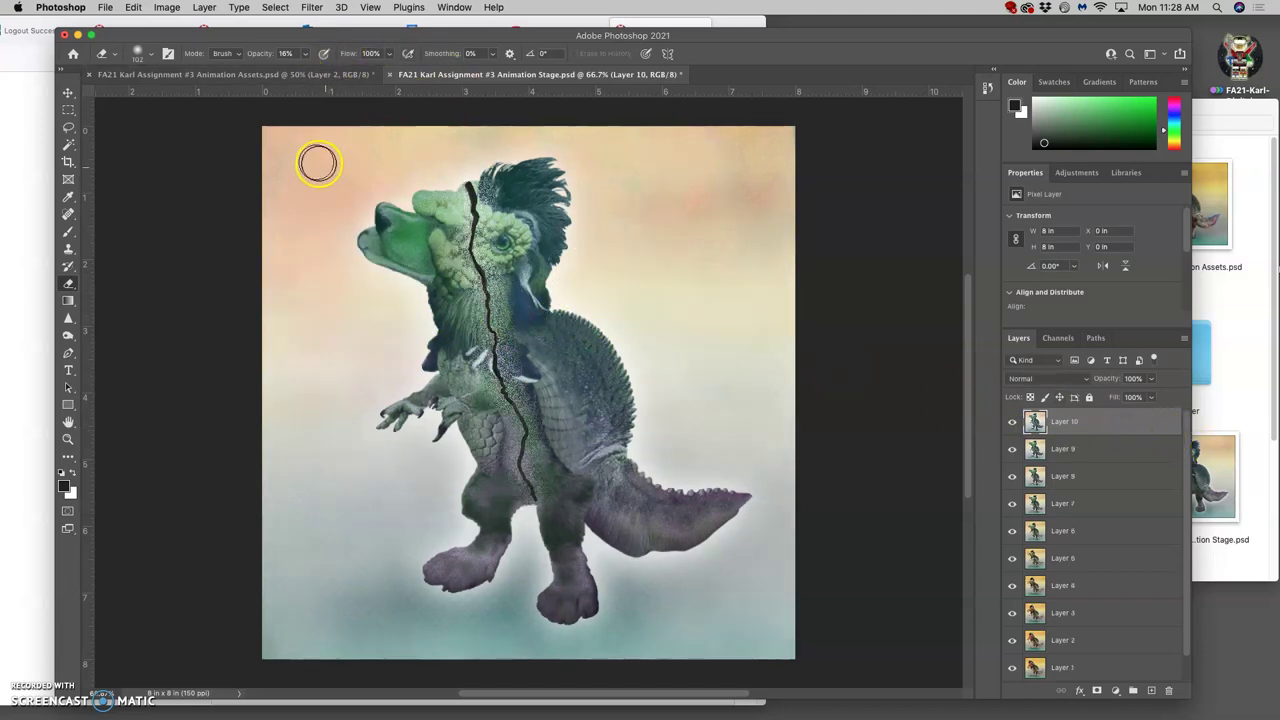
# - Return to the Animation Assets document, clear the selection, and remove the merged Layer 2
pyautogui.click(240, 74)
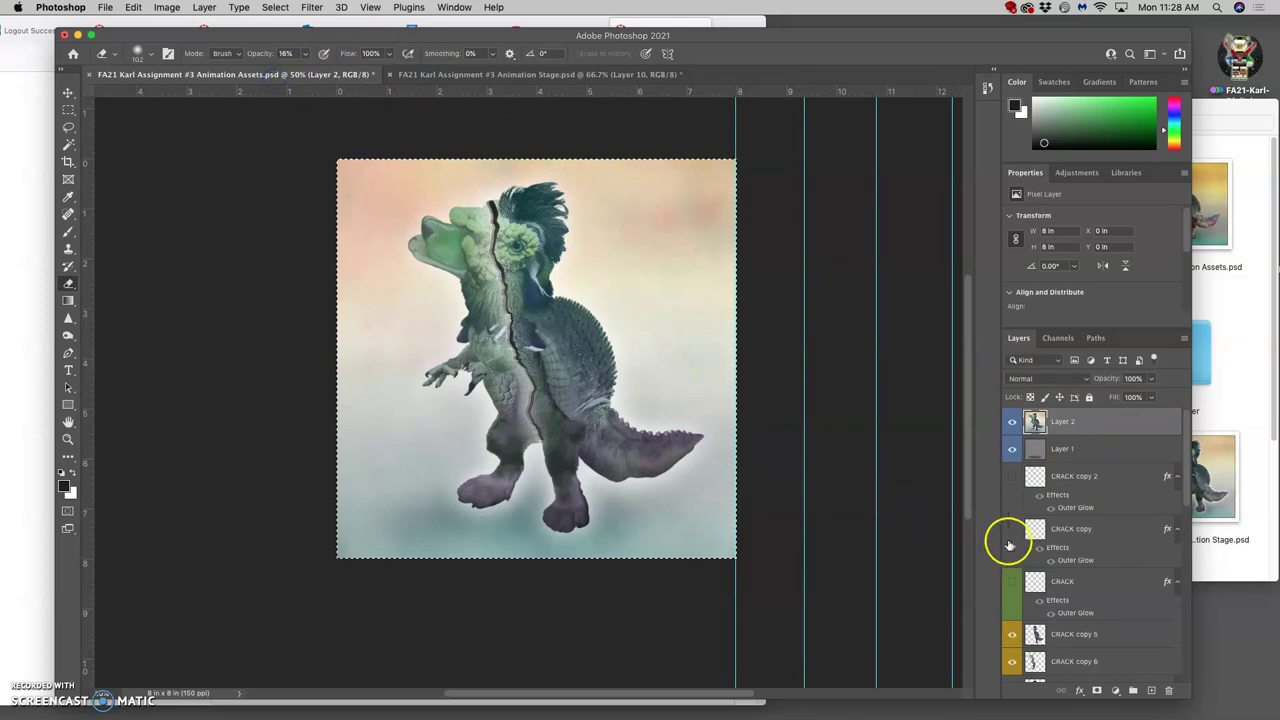
pyautogui.scroll(-2, 1049, 540)
pyautogui.scroll(2, 1049, 548)
pyautogui.click(1071, 424)
pyautogui.press('super+d')
pyautogui.press('super+e')
pyautogui.moveTo(1080, 430); pyautogui.dragTo(1082, 600)
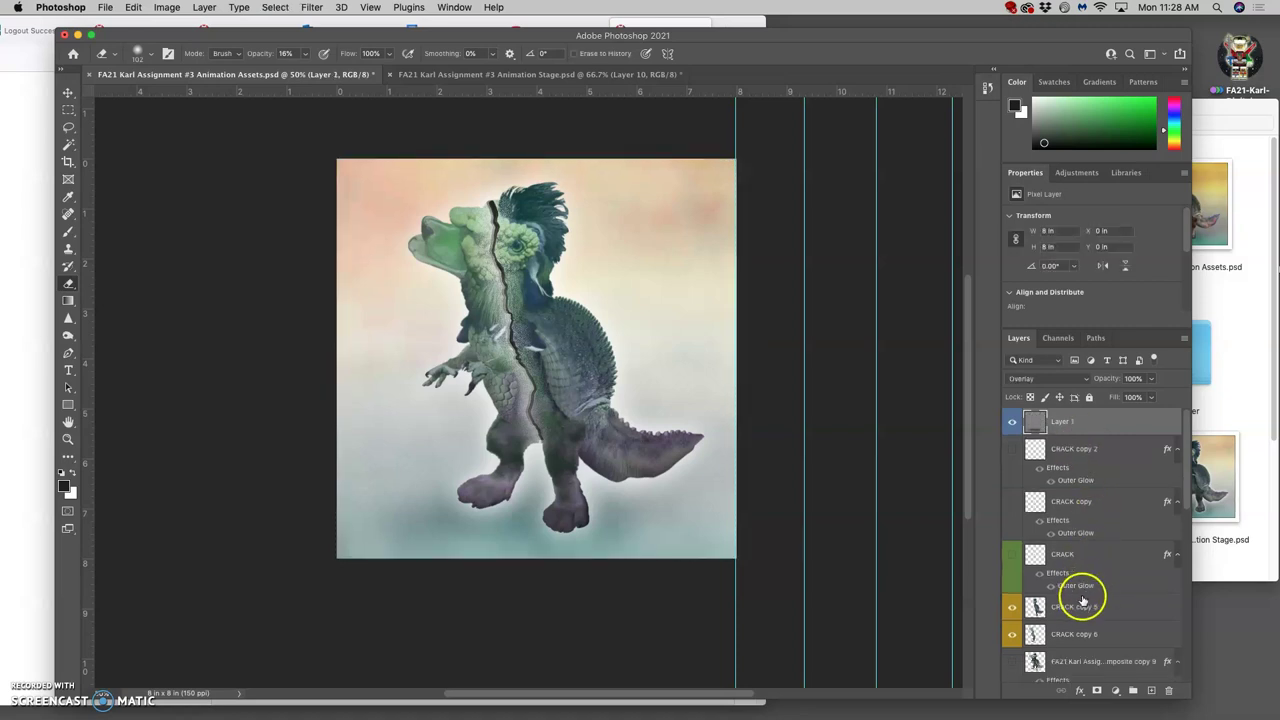
# - Brighten the midtones of the CRACK copy 5 layer with a Levels adjustment, setting the midtone input to 1.19
pyautogui.click(1078, 612)
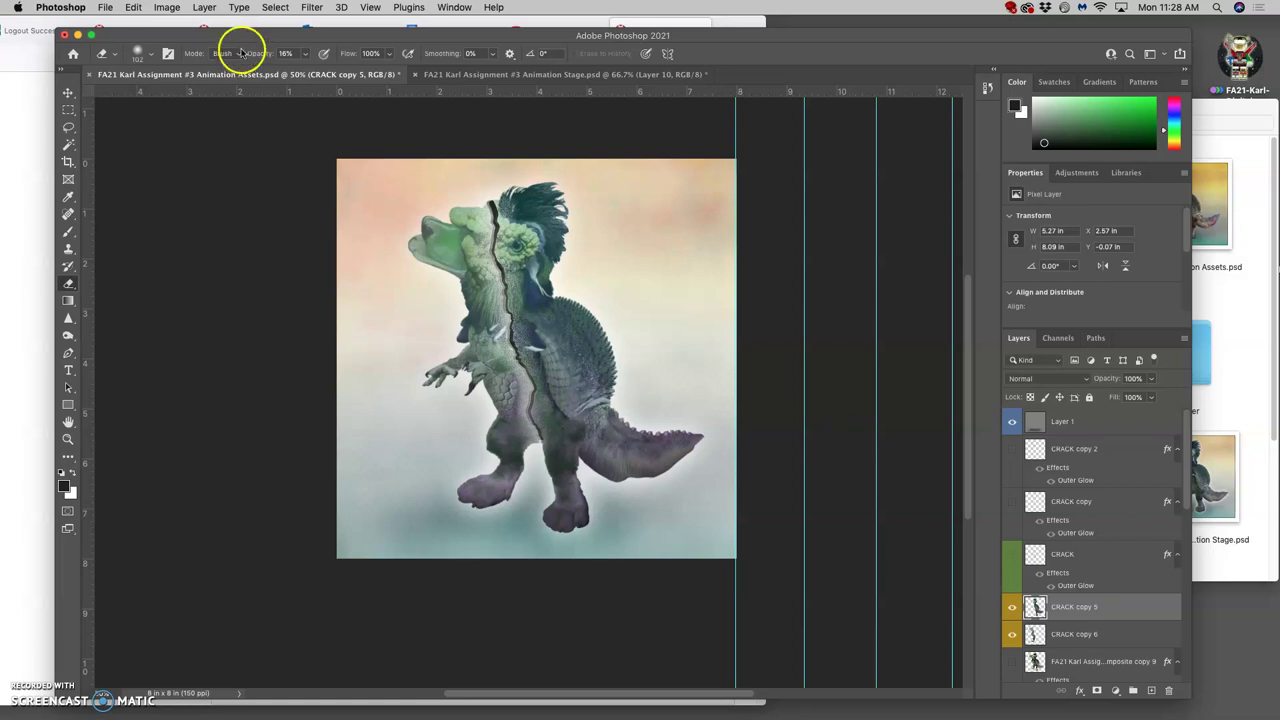
pyautogui.click(167, 7)
pyautogui.moveTo(285, 46)
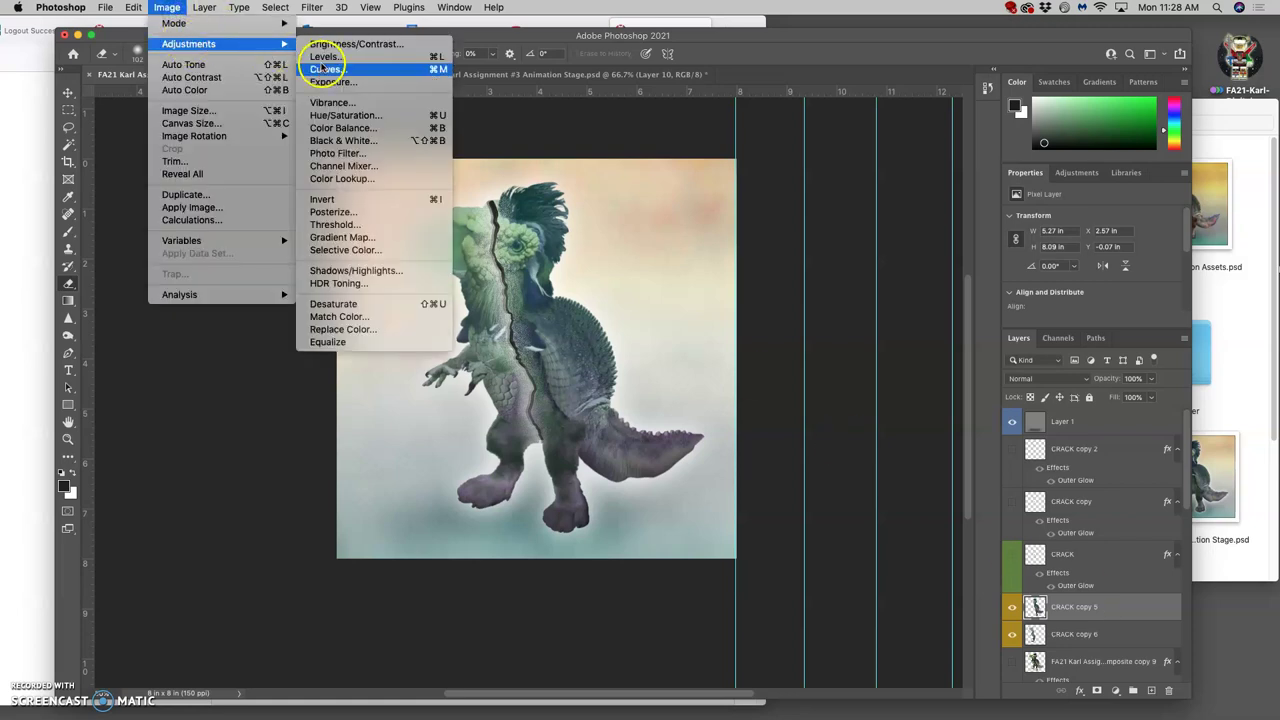
pyautogui.click(322, 57)
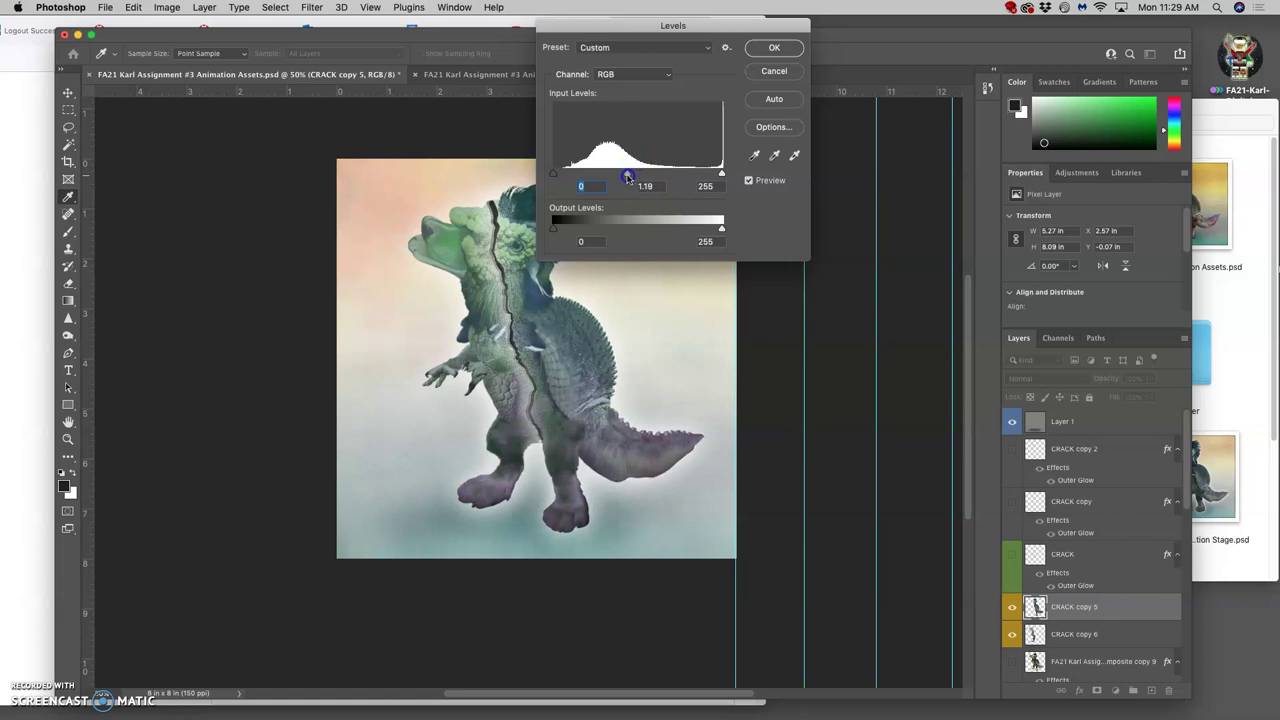
pyautogui.click(772, 47)
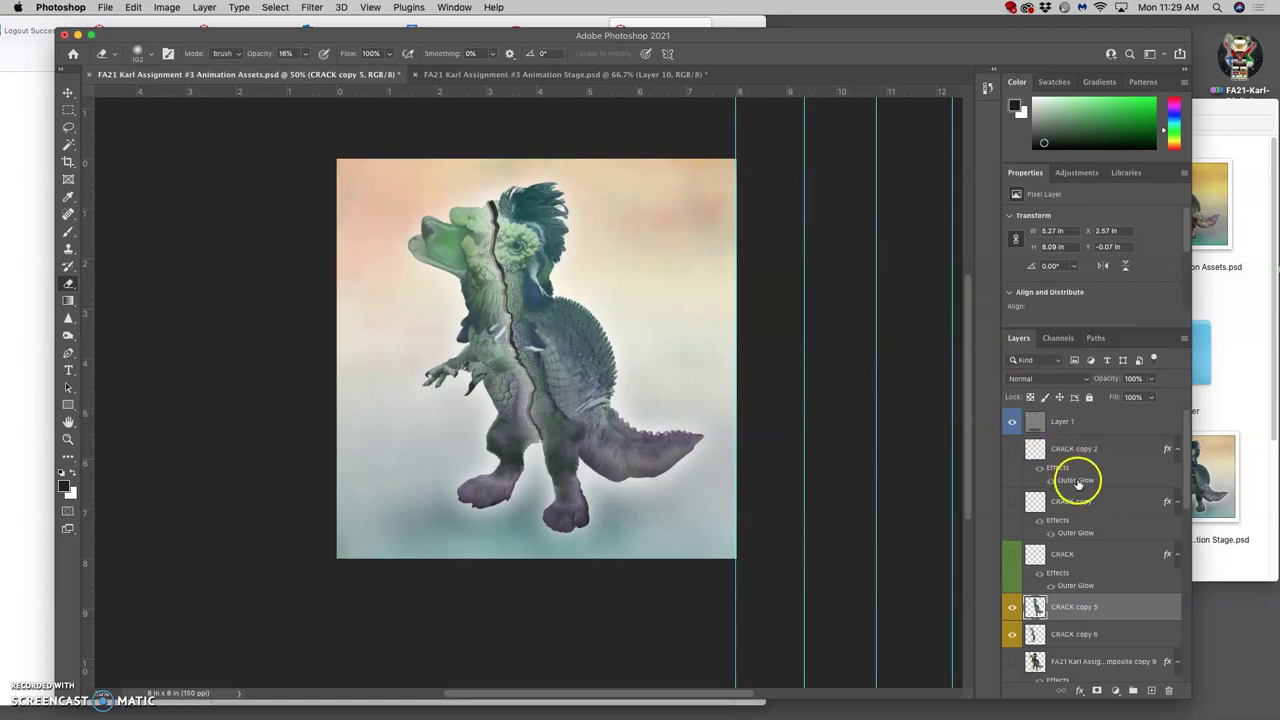
# - Merge all visible layers into a new stamped layer above Layer 1 while keeping the originals
pyautogui.click(1078, 428)
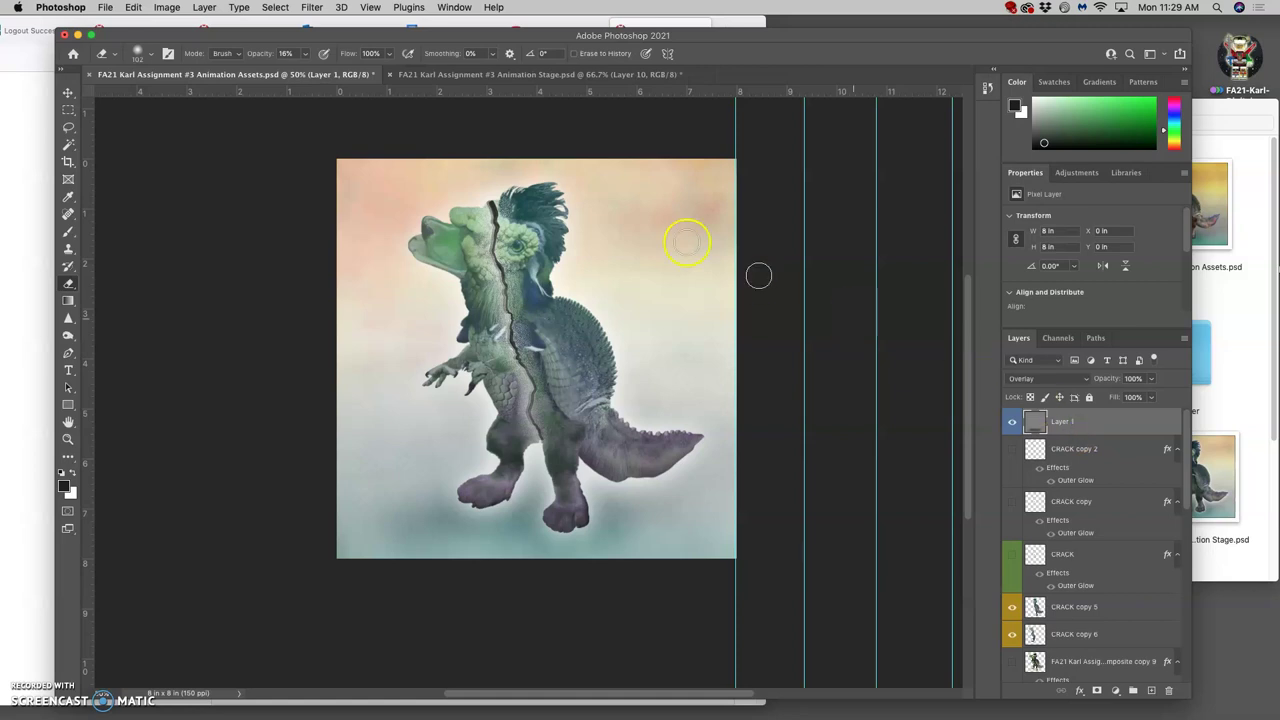
pyautogui.click(206, 8)
pyautogui.keyDown('alt'); pyautogui.click(294, 511); pyautogui.keyUp('alt')
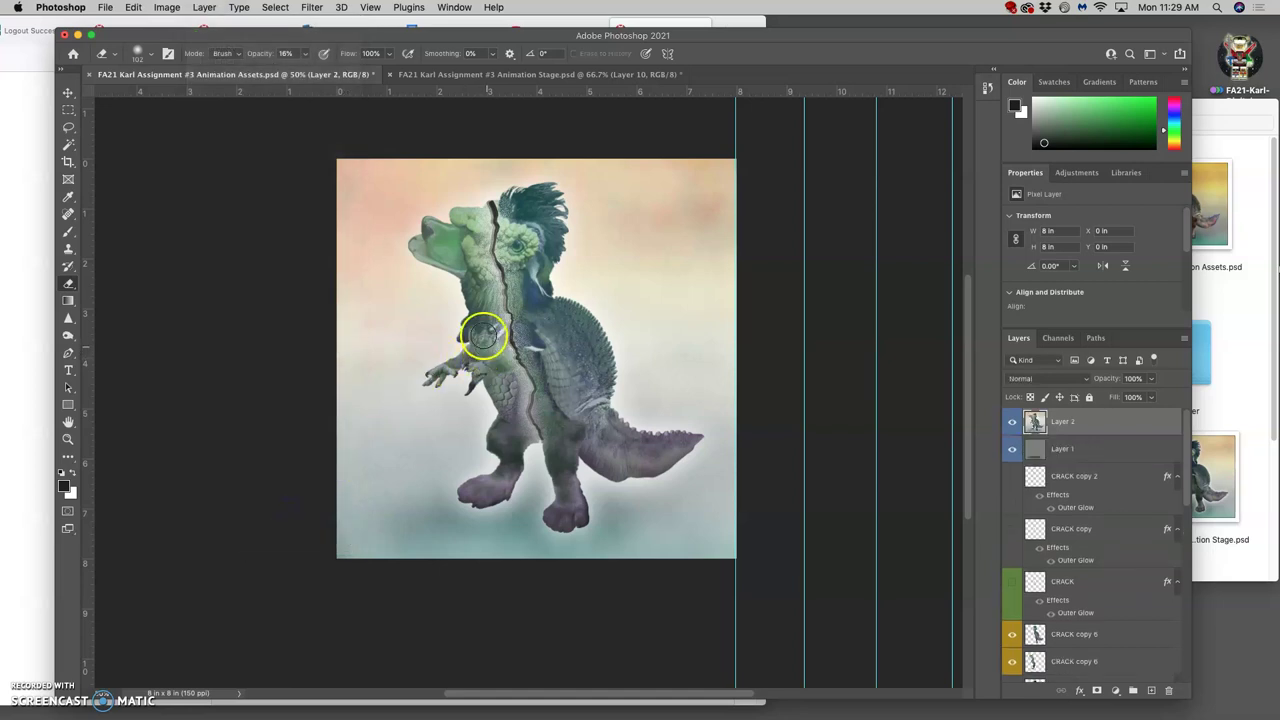
# - Copy the entire merged image and paste it into the Animation Stage document as a new frame above Layer 10
pyautogui.click(275, 7)
pyautogui.click(282, 25)
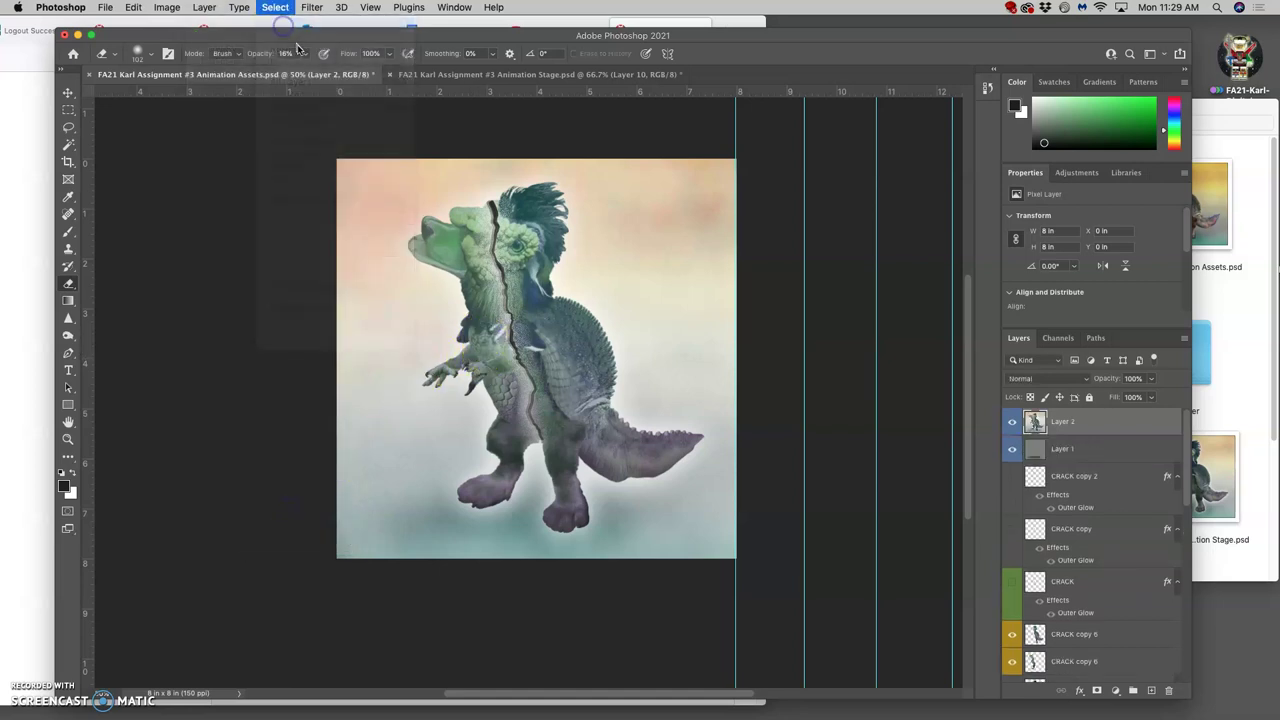
pyautogui.click(498, 75)
pyautogui.press('super+v')
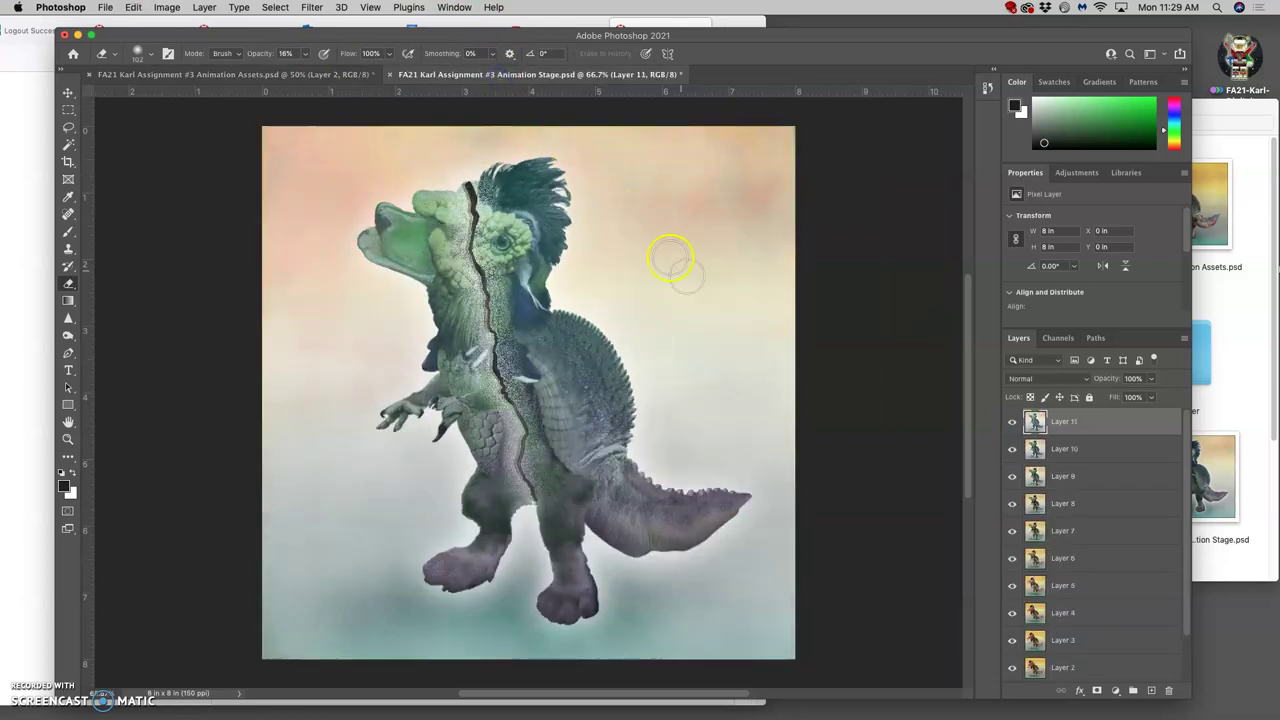
# - Toggle the newly pasted top frame's visibility on and off to compare it with the Layer 10 frame
pyautogui.click(1012, 425)
pyautogui.click(1013, 425)
pyautogui.click(1013, 425)
pyautogui.click(1013, 425)
# - Go back to the Animation Assets document, deselect everything, and delete the merged Layer 2
pyautogui.click(265, 76)
pyautogui.press('super+d')
pyautogui.press('Delete')
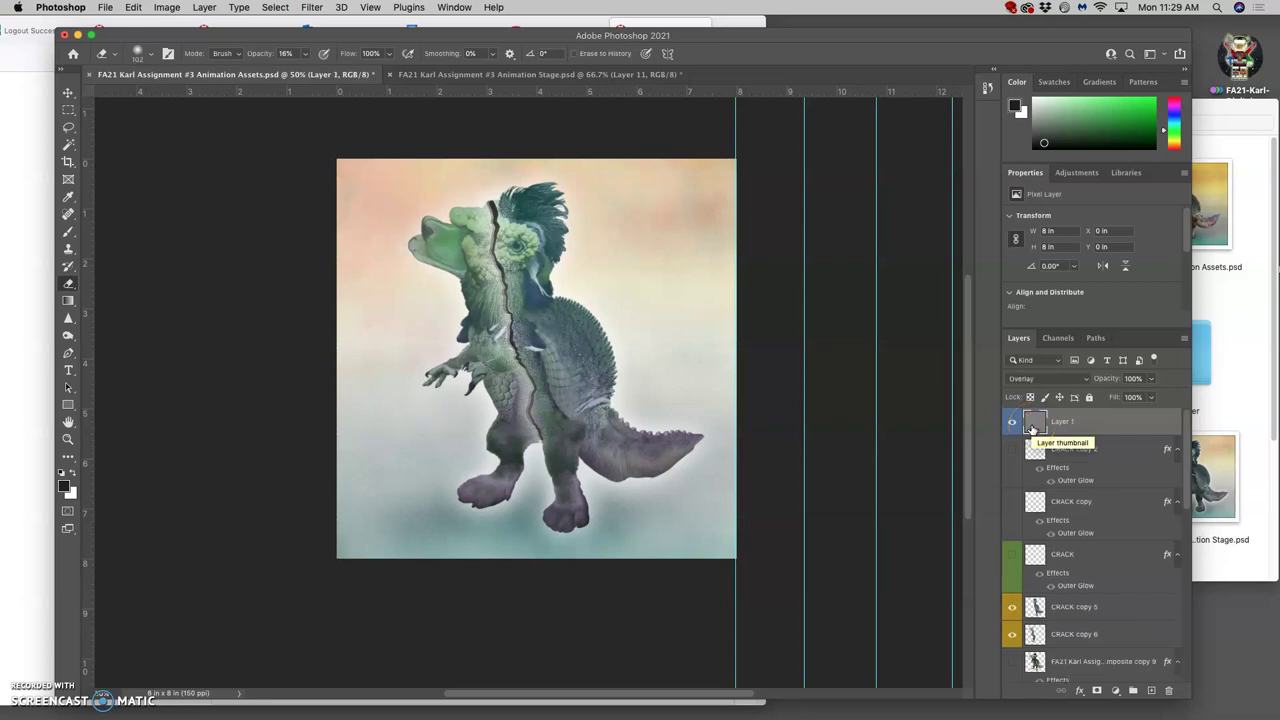
# - Select the CRACK copy 5 layer
pyautogui.click(1073, 606)
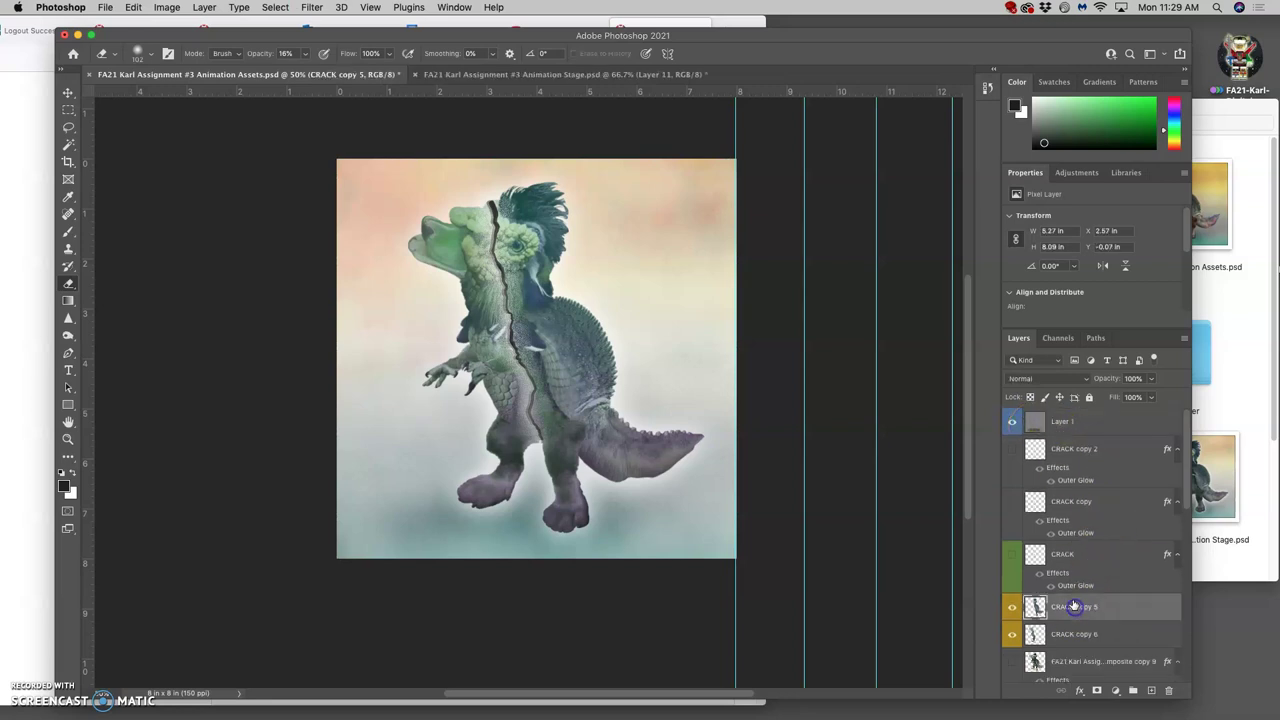